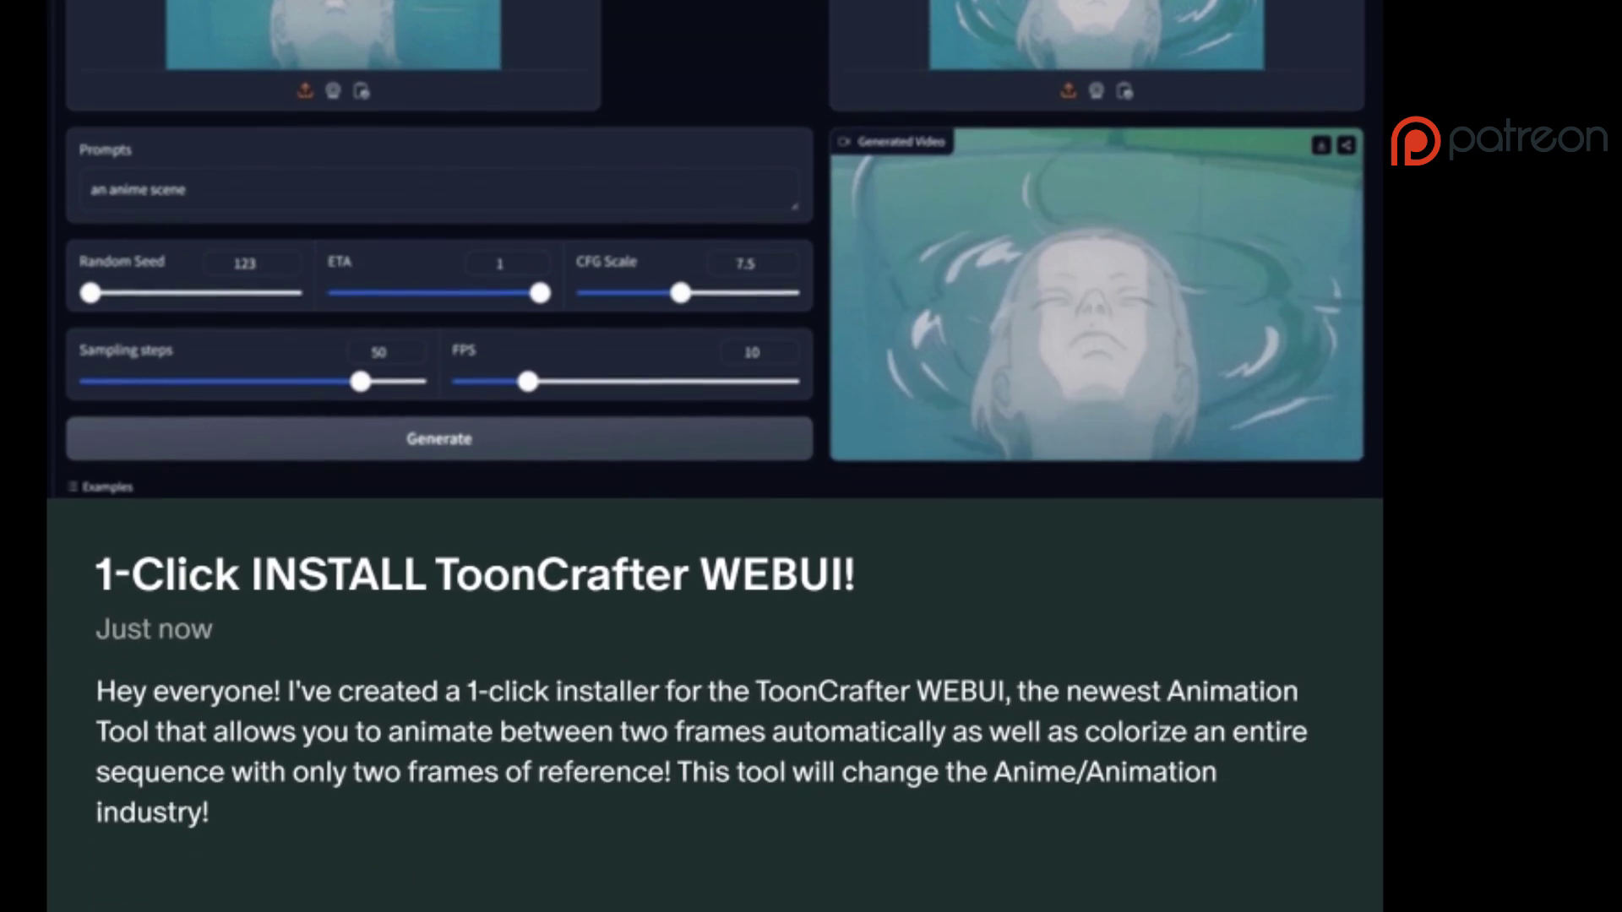
Scroll the Patreon post down to the three attached ToonCrafter installer and launcher file links.
{"action": "scroll", "coordinate": [895, 611], "scroll_direction": "down", "scroll_amount": 10}
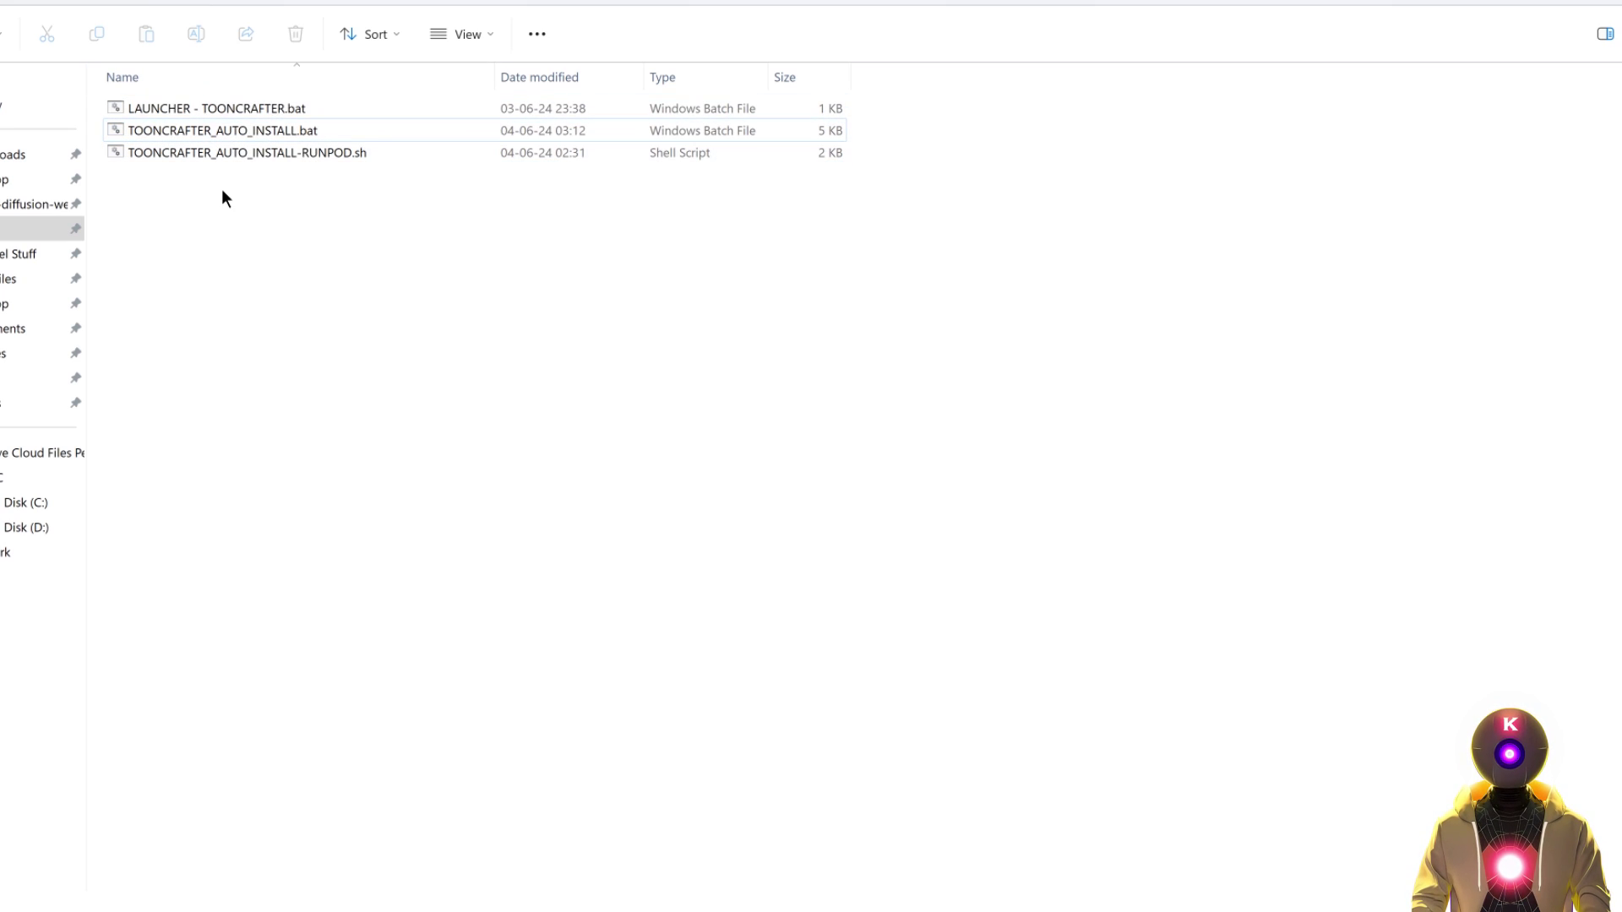
{"action": "double_click", "coordinate": [218, 129]}
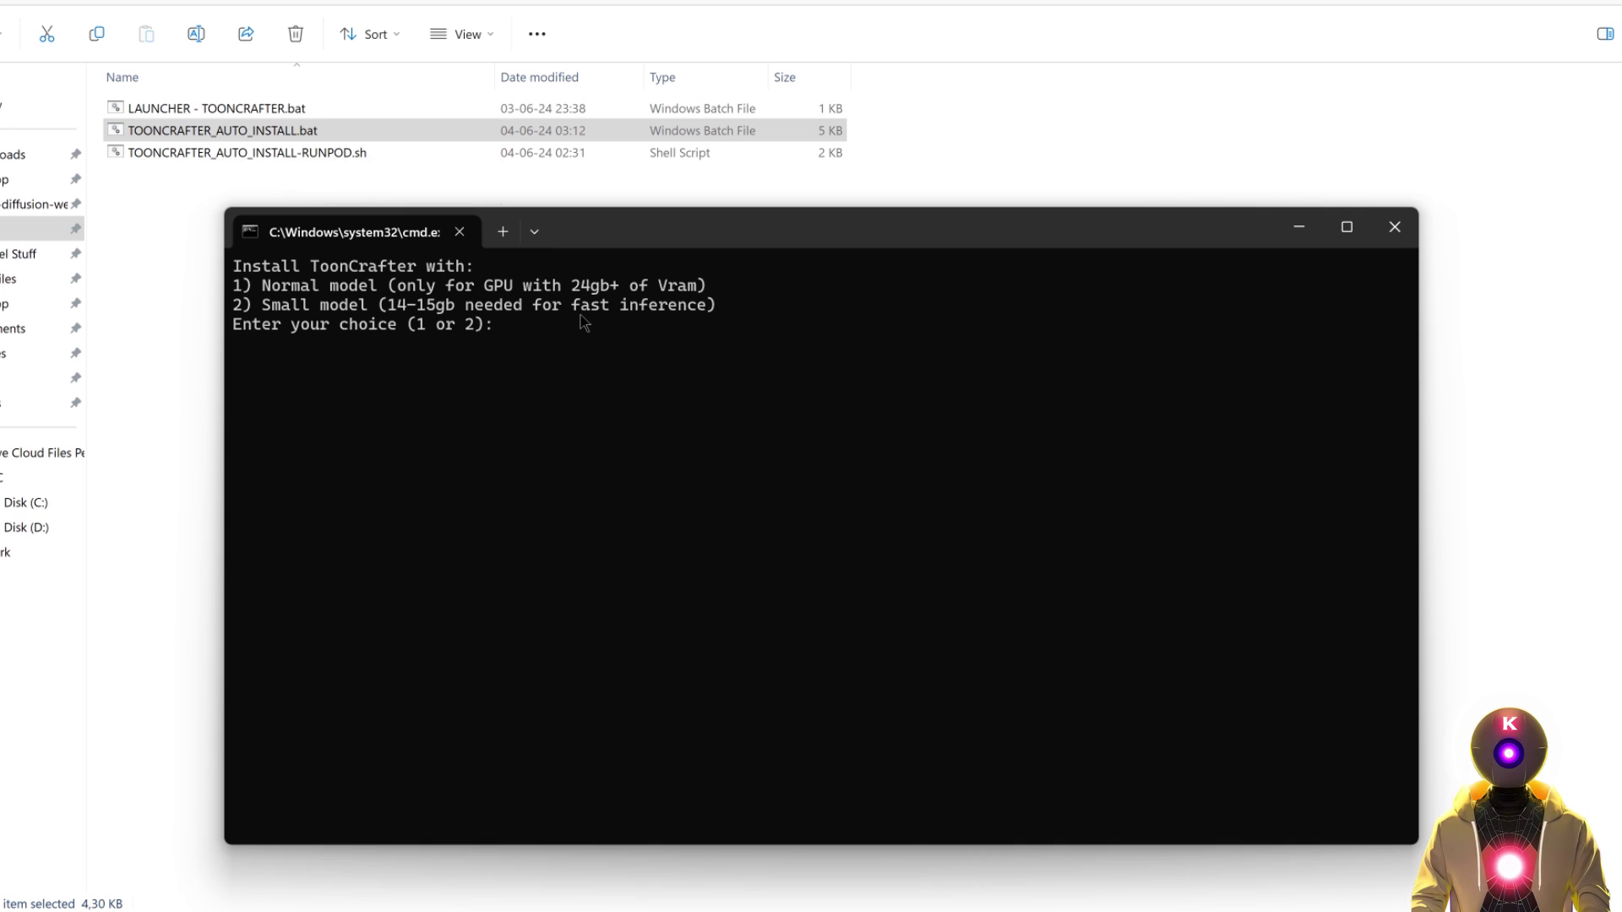
{"action": "type", "text": "1"}
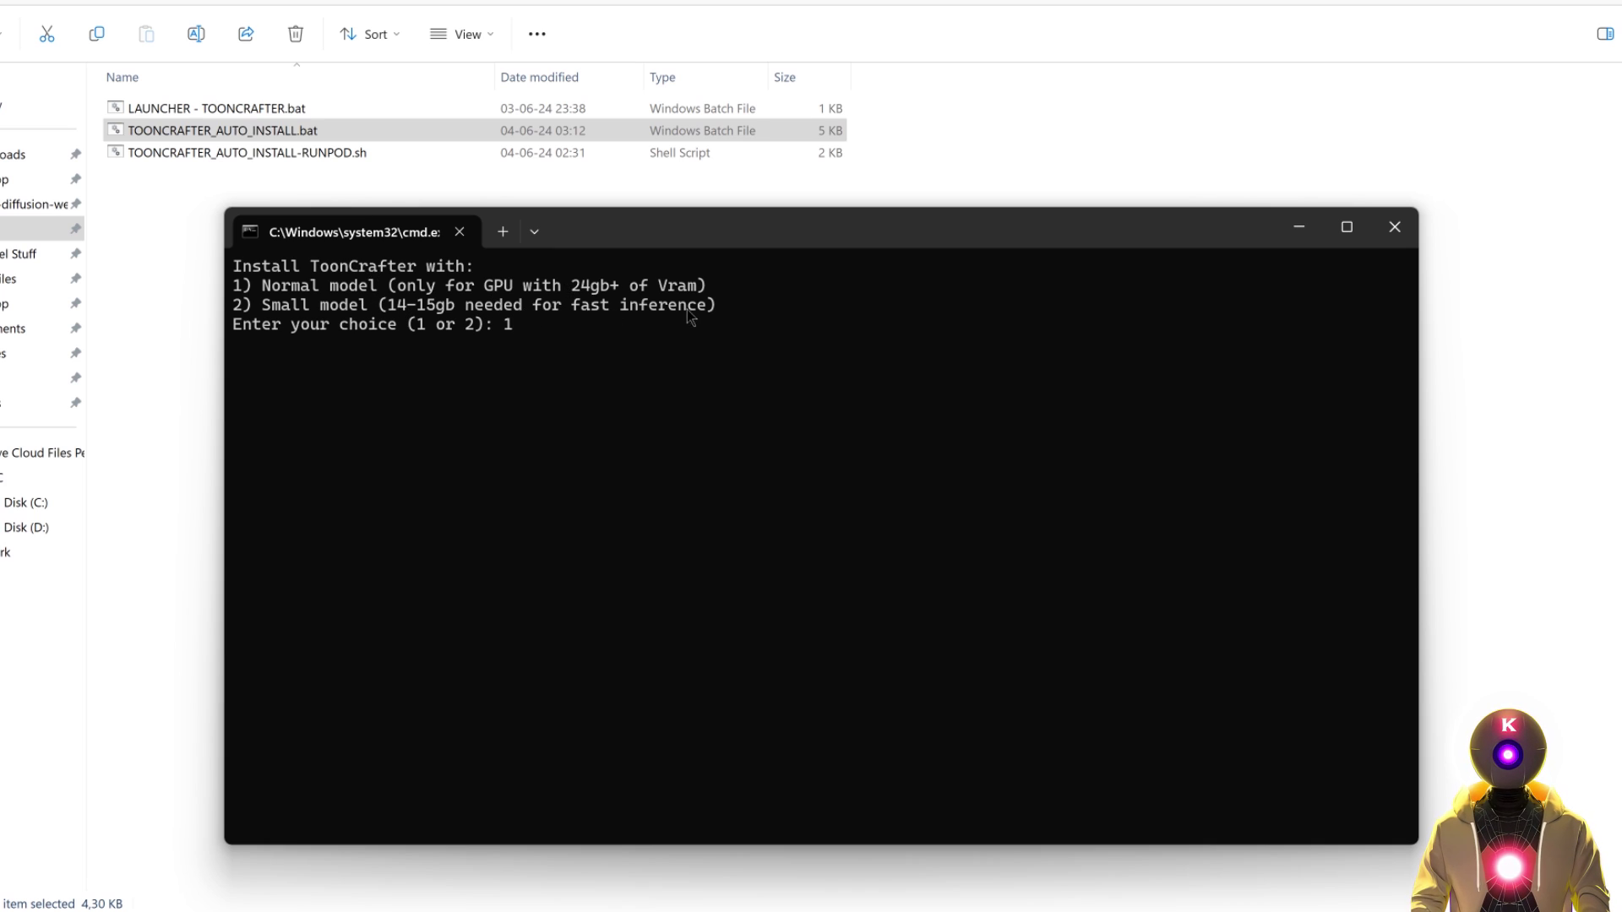
{"action": "key", "text": "Return"}
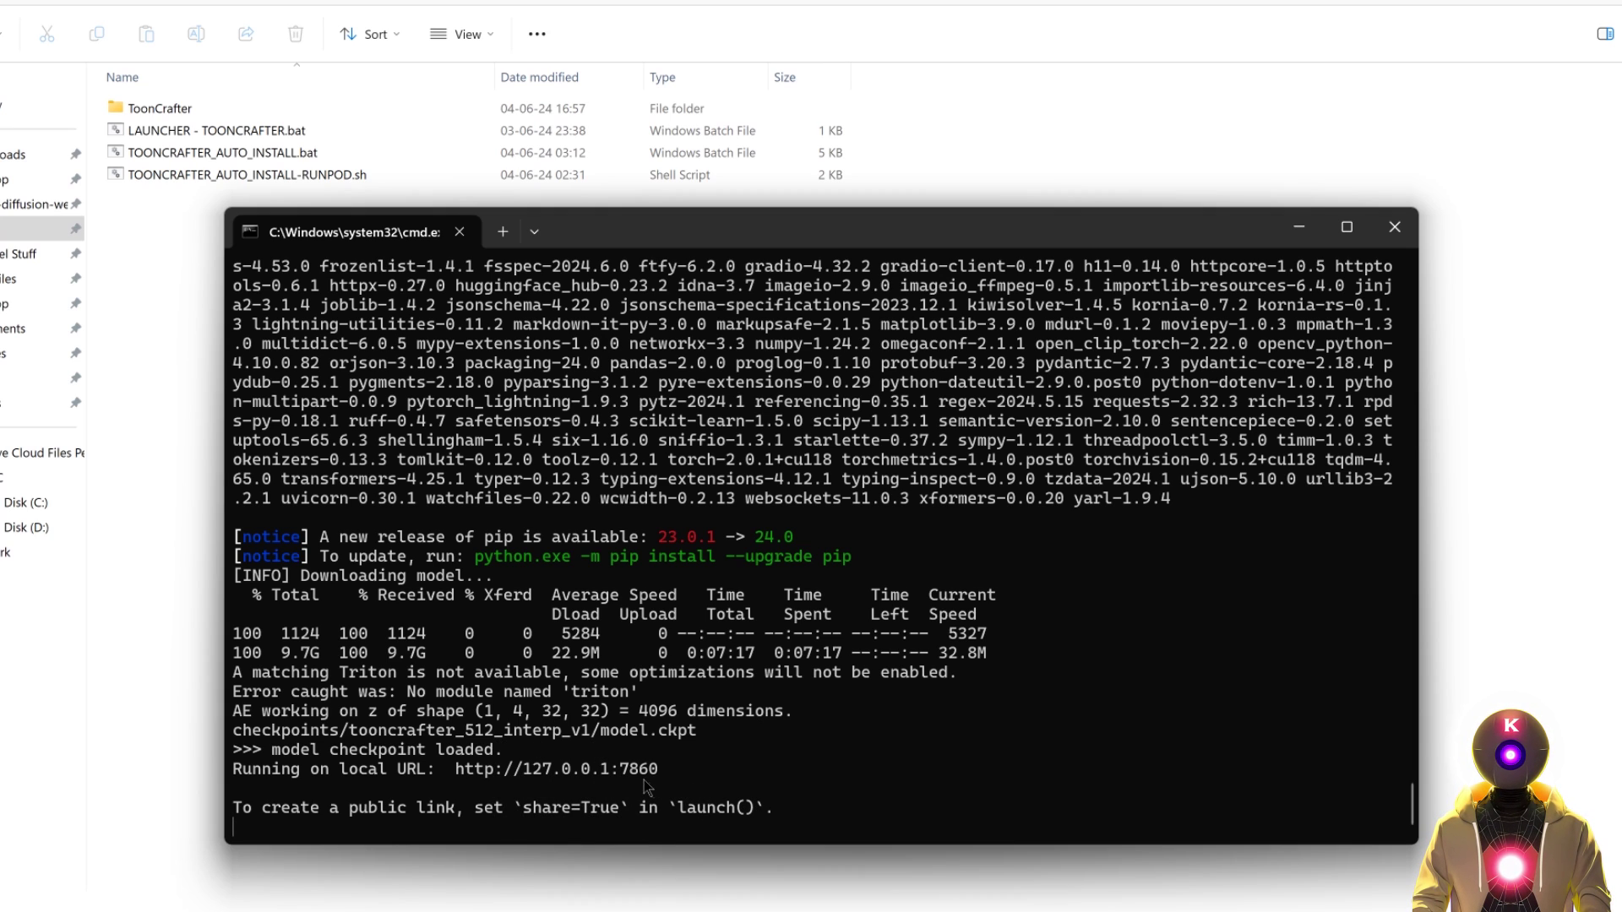
{"action": "left_click", "coordinate": [599, 769], "text": "ctrl"}
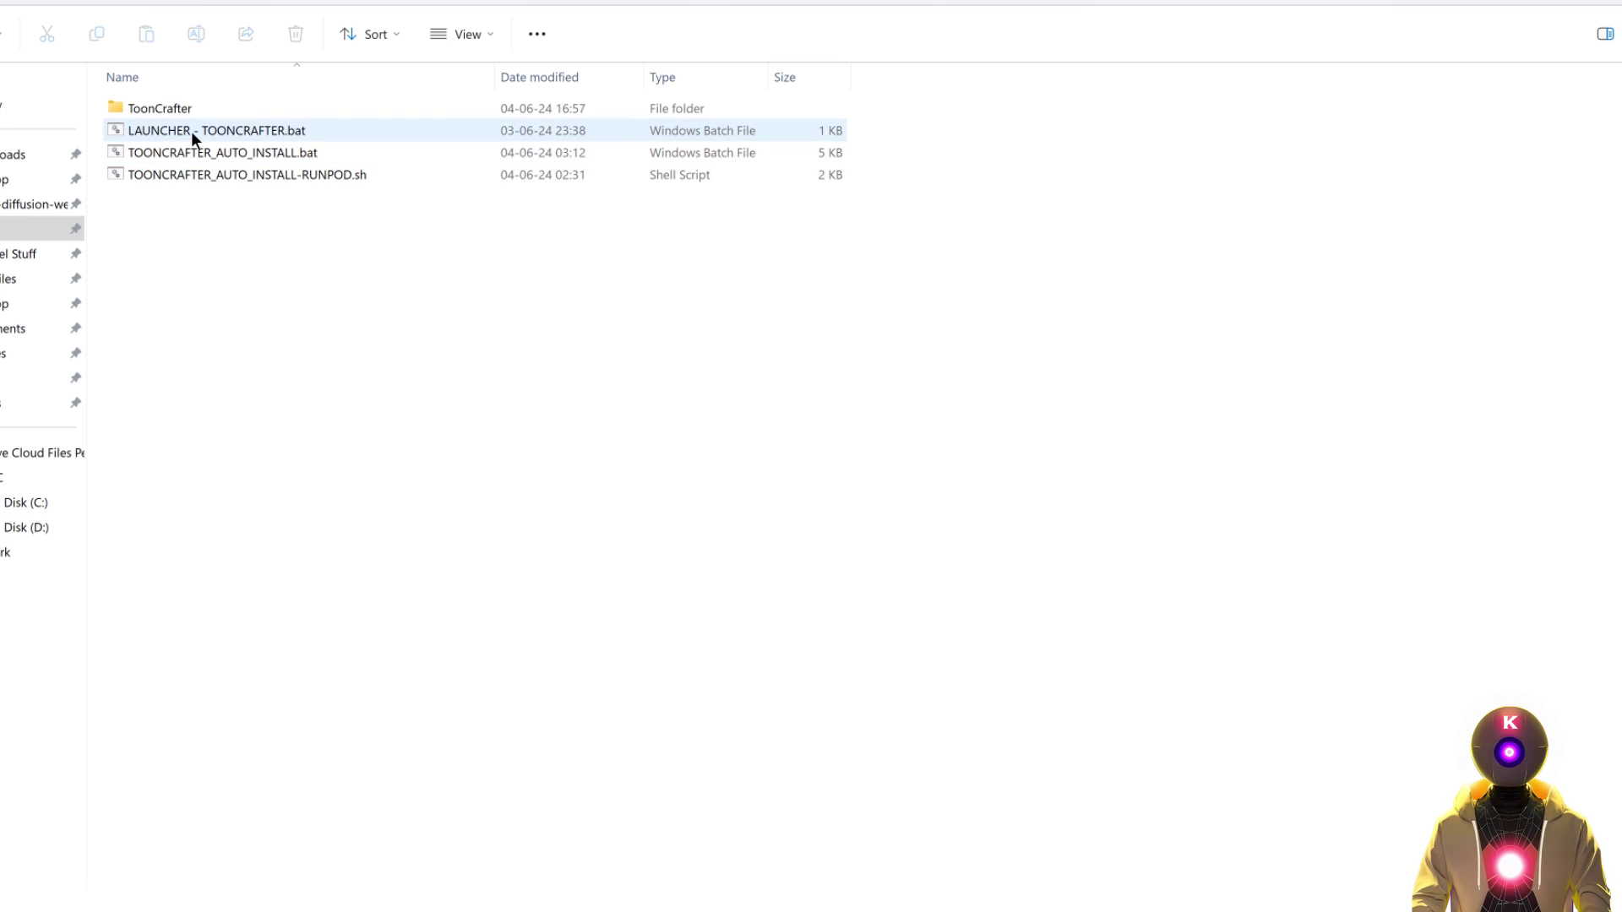
Move LAUNCHER - TOONCRAFTER.bat into the ToonCrafter folder and start ToonCrafter from it.
{"action": "left_click_drag", "start_coordinate": [191, 131], "coordinate": [157, 108]}
{"action": "double_click", "coordinate": [157, 108]}
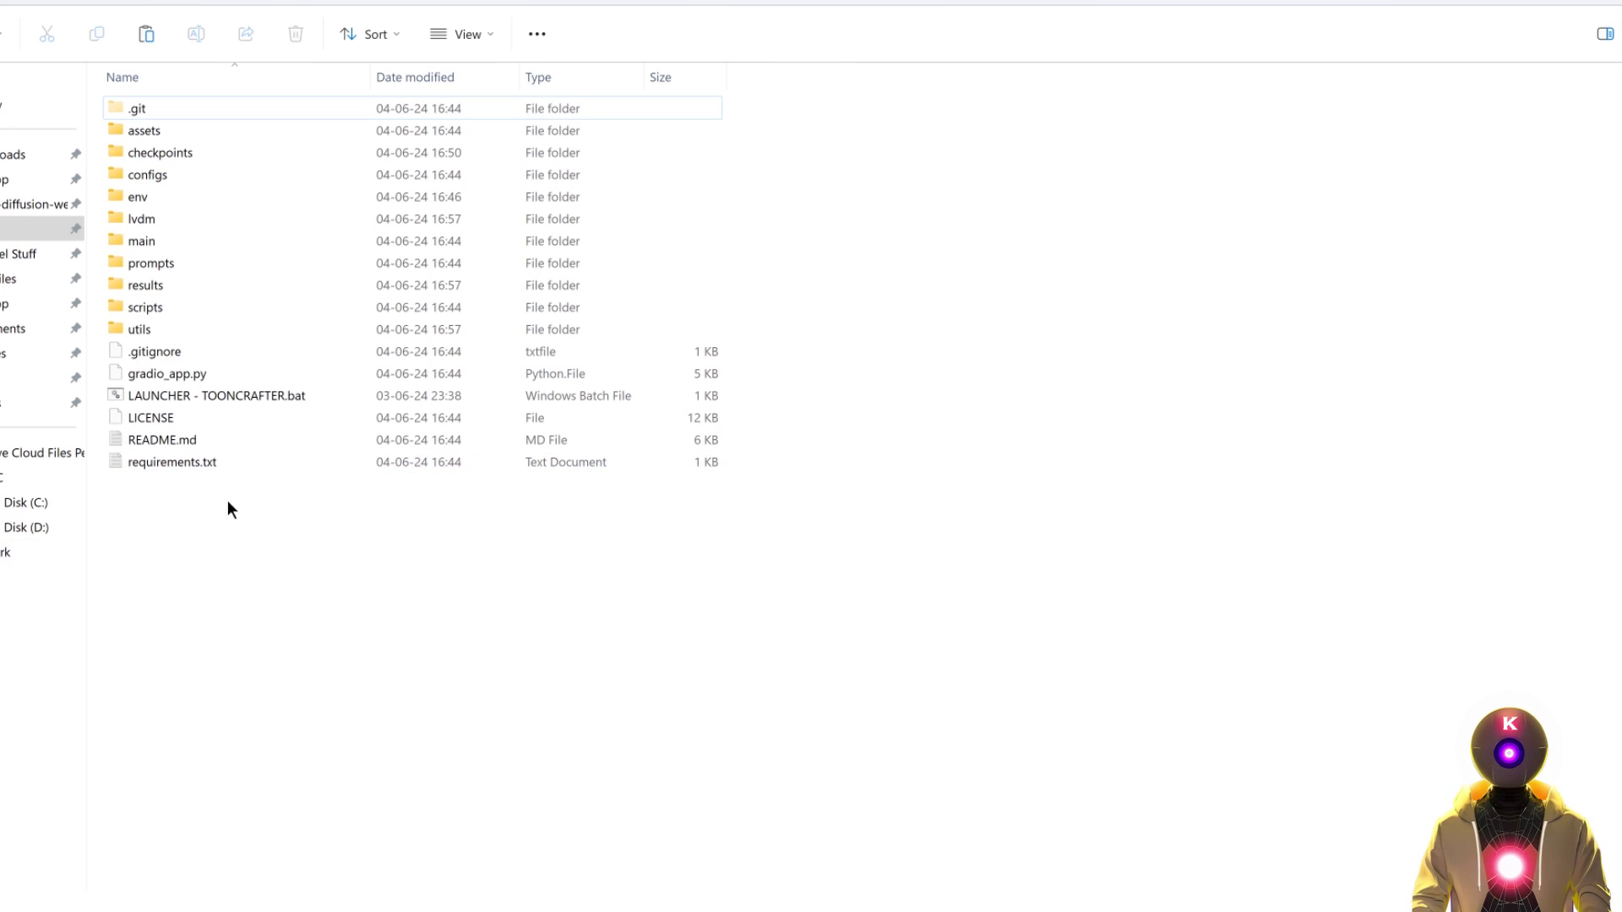
{"action": "double_click", "coordinate": [167, 391]}
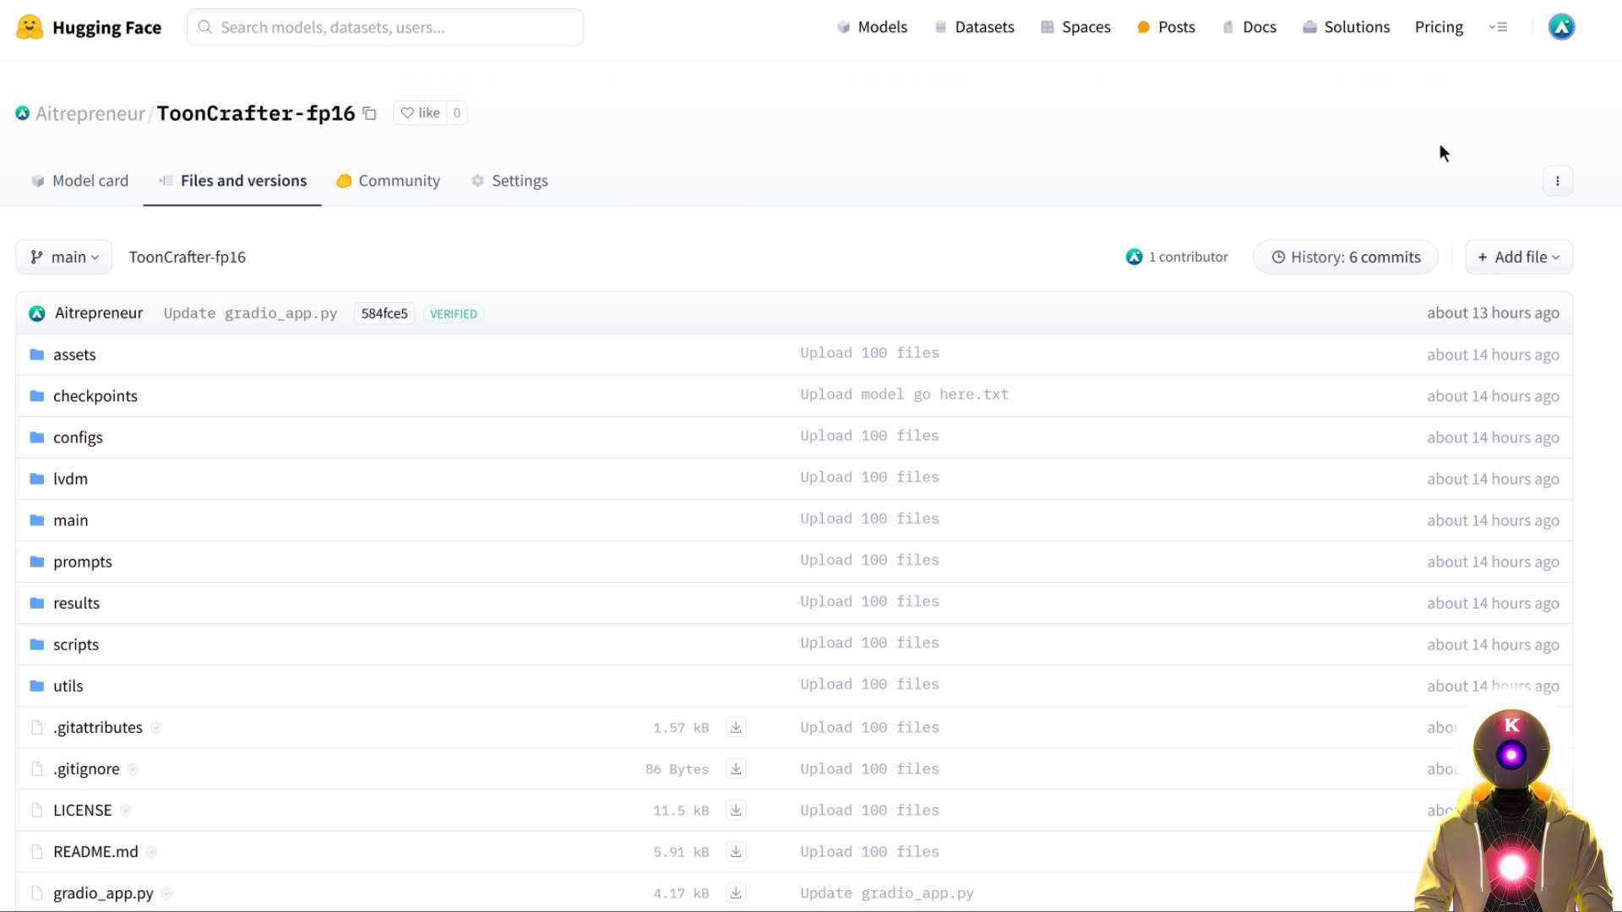
Copy the git clone command for ToonCrafter-fp16 from the Clone repository option.
{"action": "left_click", "coordinate": [1558, 180]}
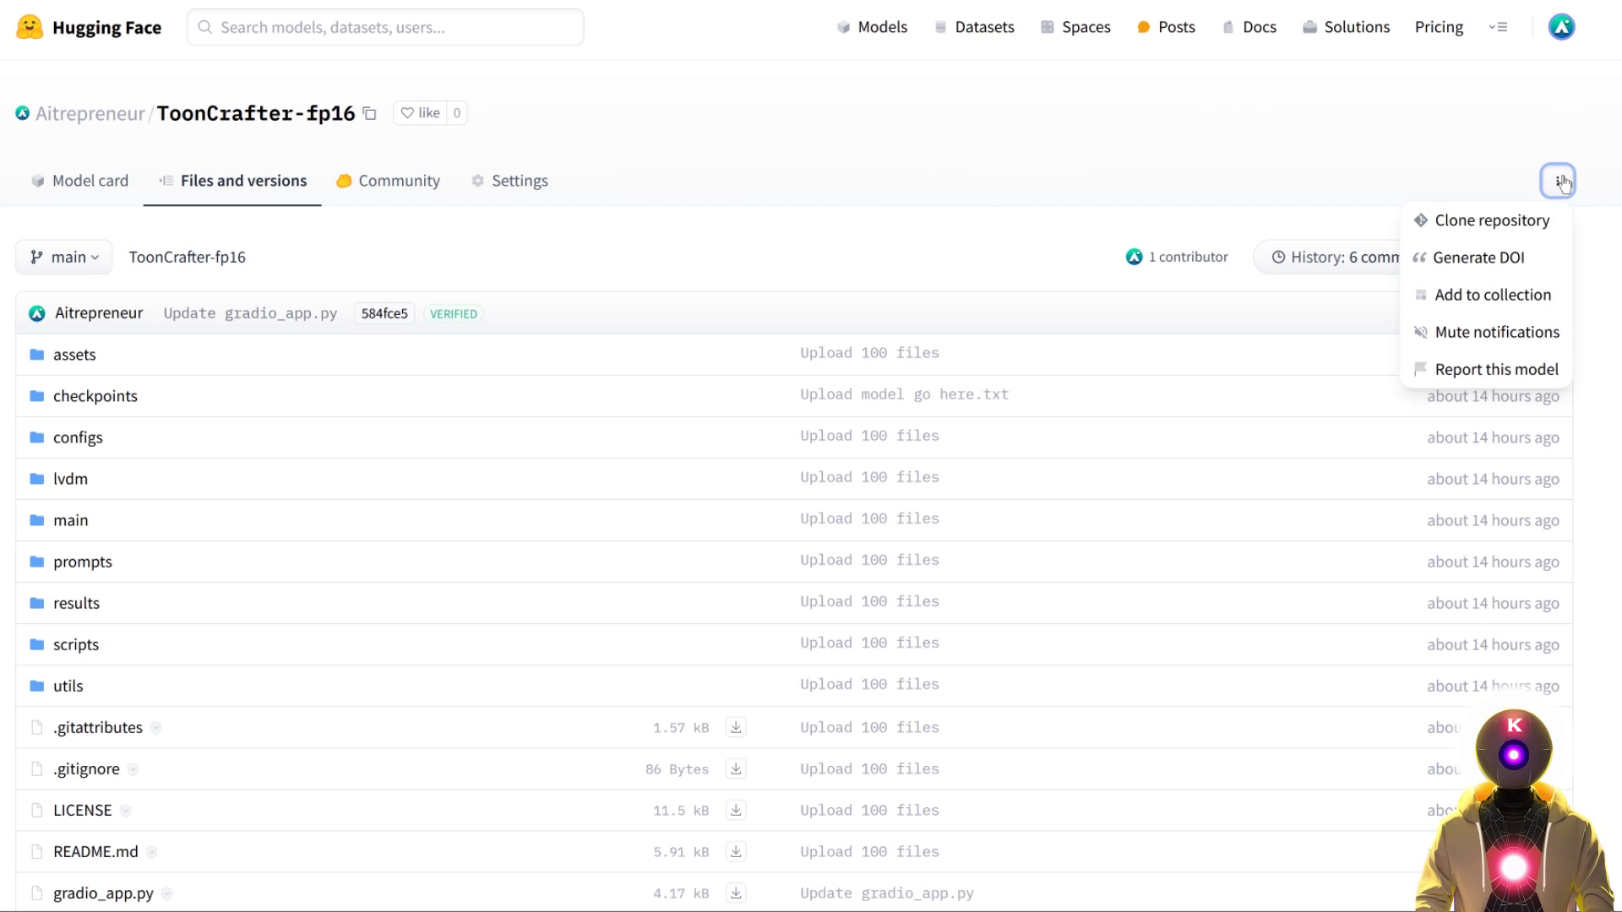
{"action": "left_click", "coordinate": [1466, 219]}
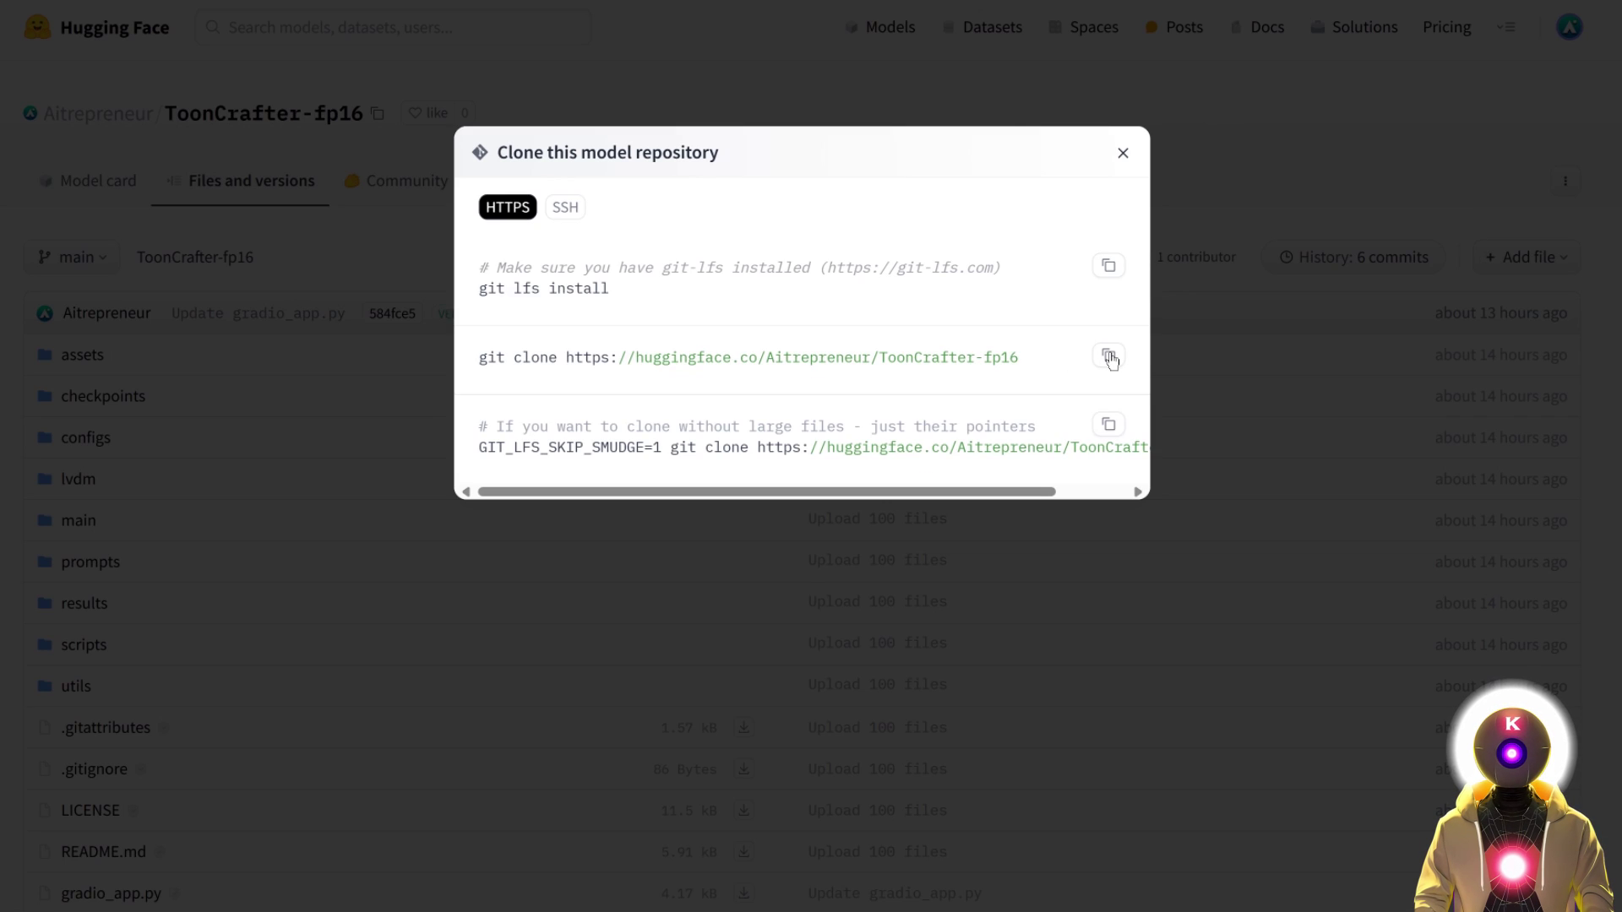
{"action": "left_click", "coordinate": [1109, 356]}
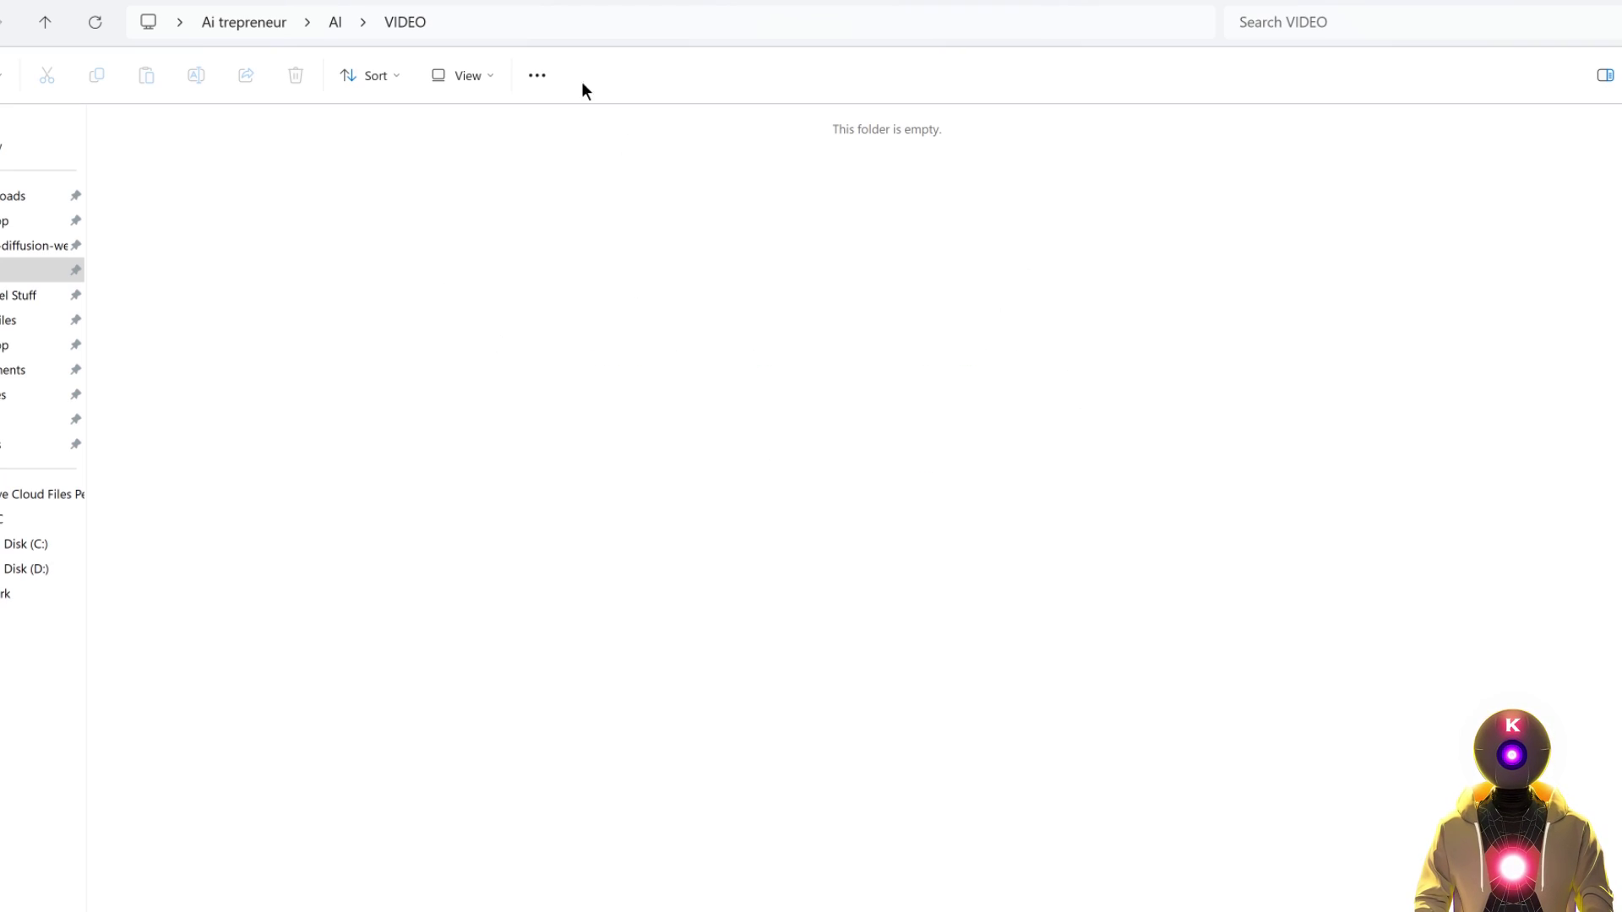
Open a command prompt in the VIDEO folder and git clone the ToonCrafter-fp16 repository.
{"action": "left_click", "coordinate": [569, 27]}
{"action": "type", "text": "cmd"}
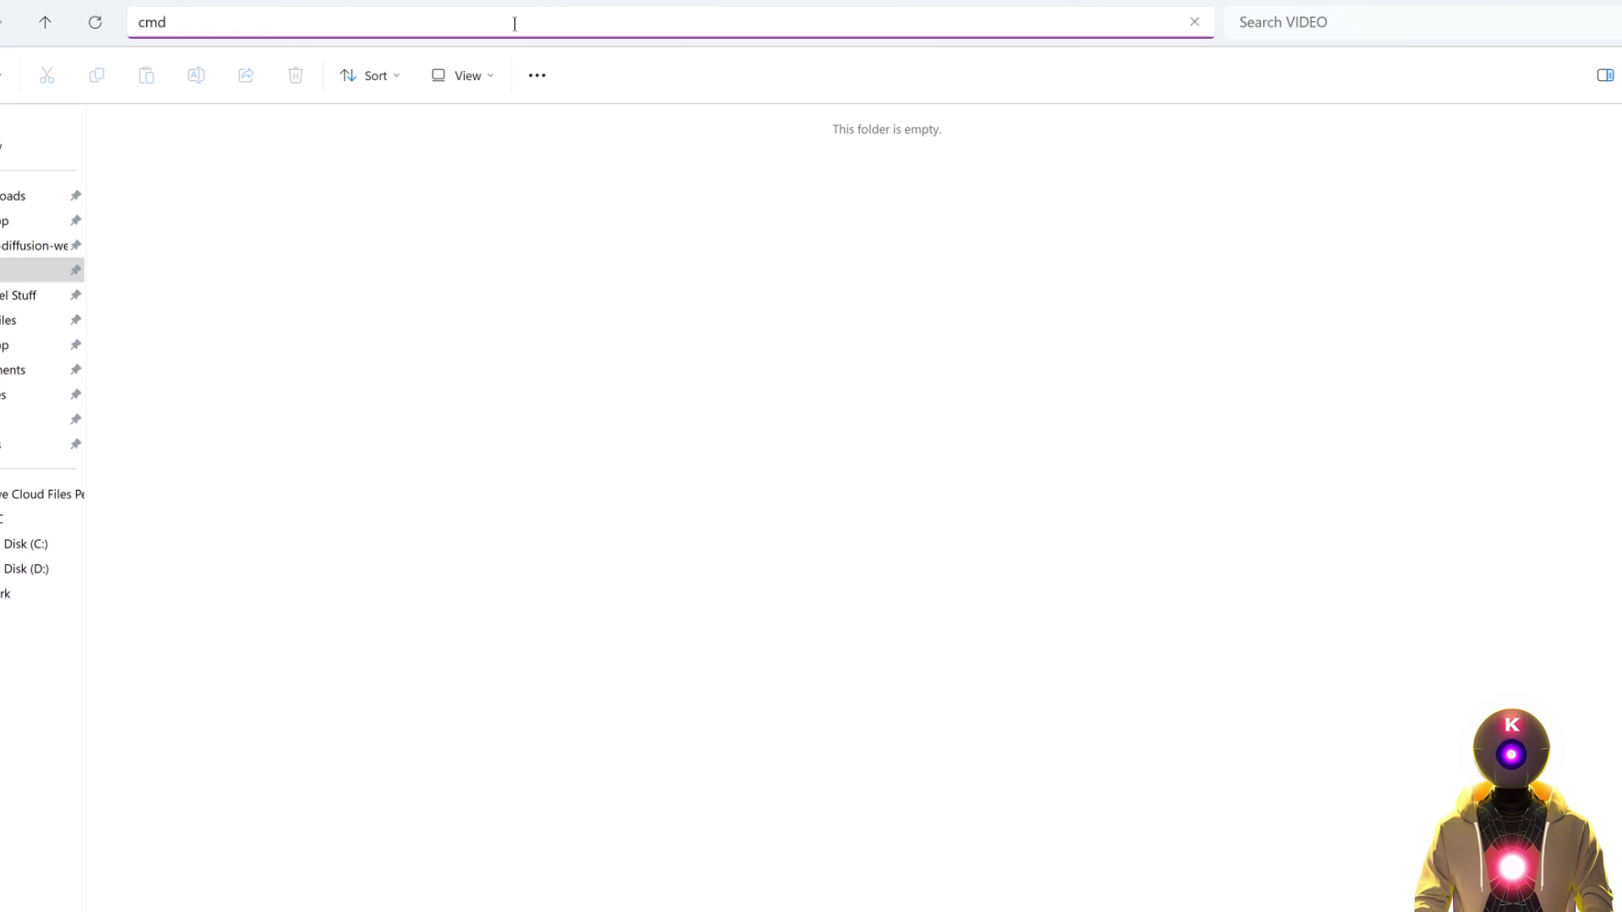
{"action": "key", "text": "Return"}
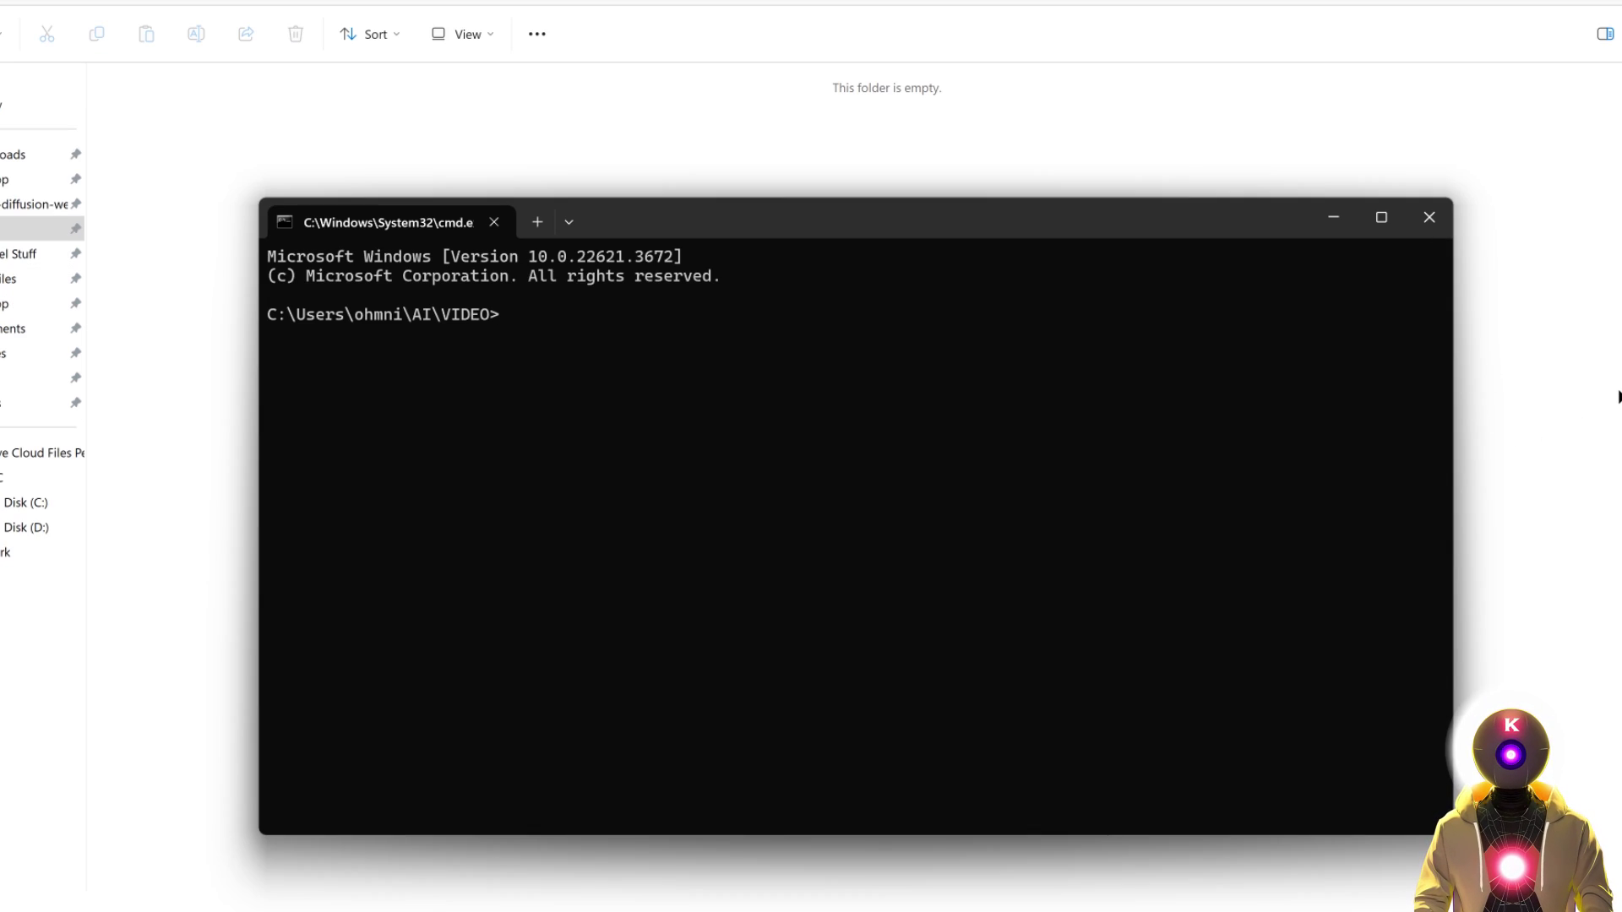
{"action": "key", "text": "ctrl+v"}
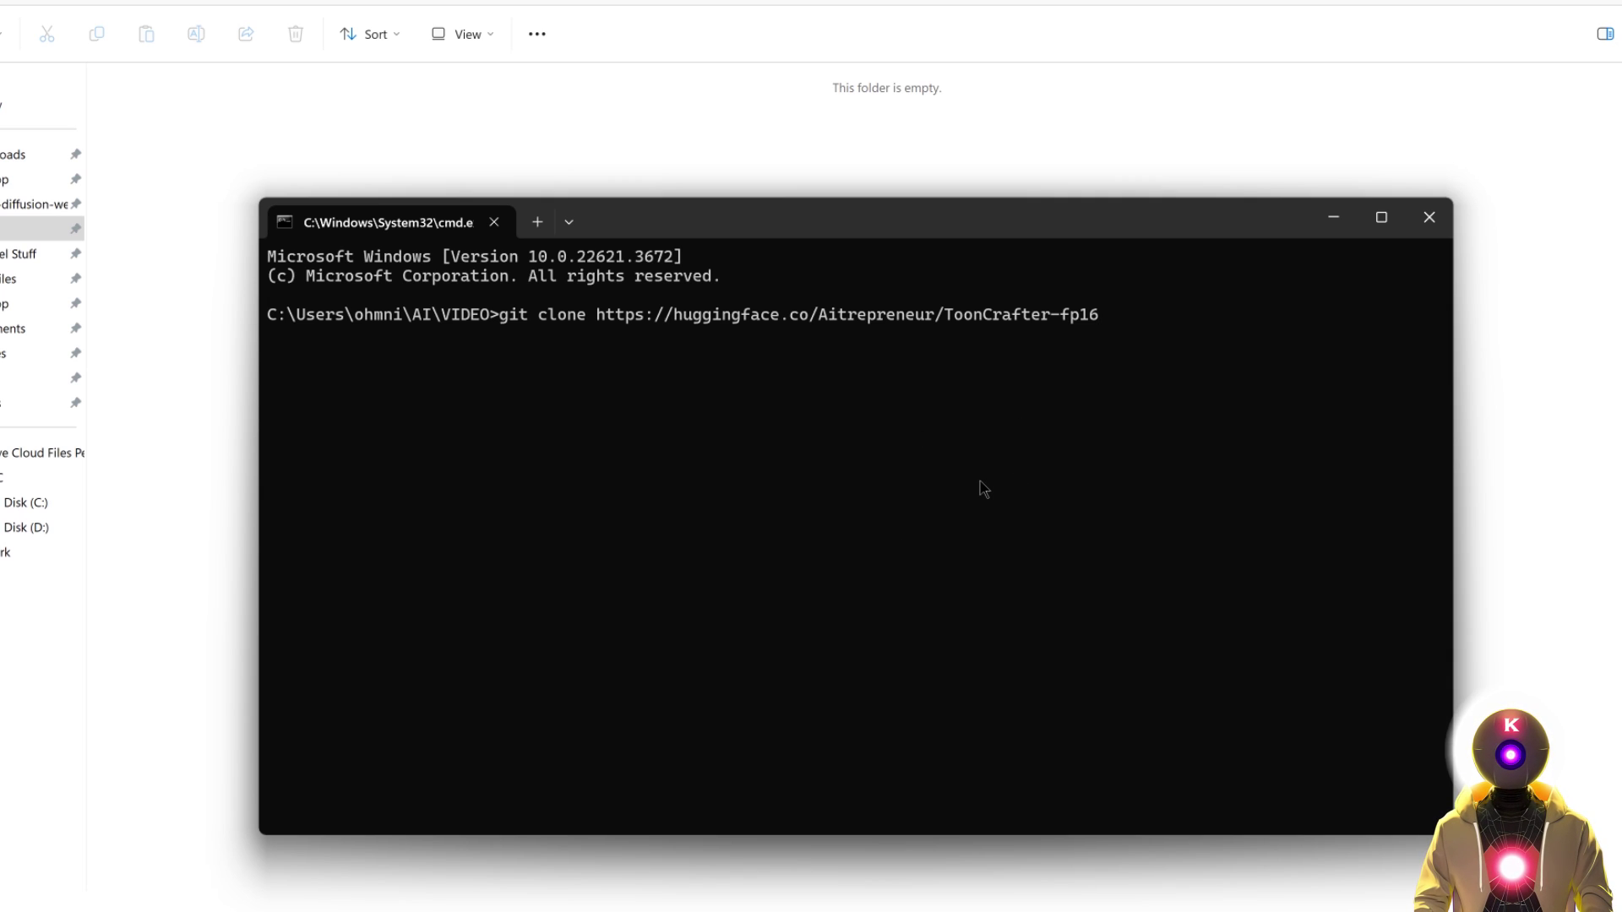
{"action": "key", "text": "Return"}
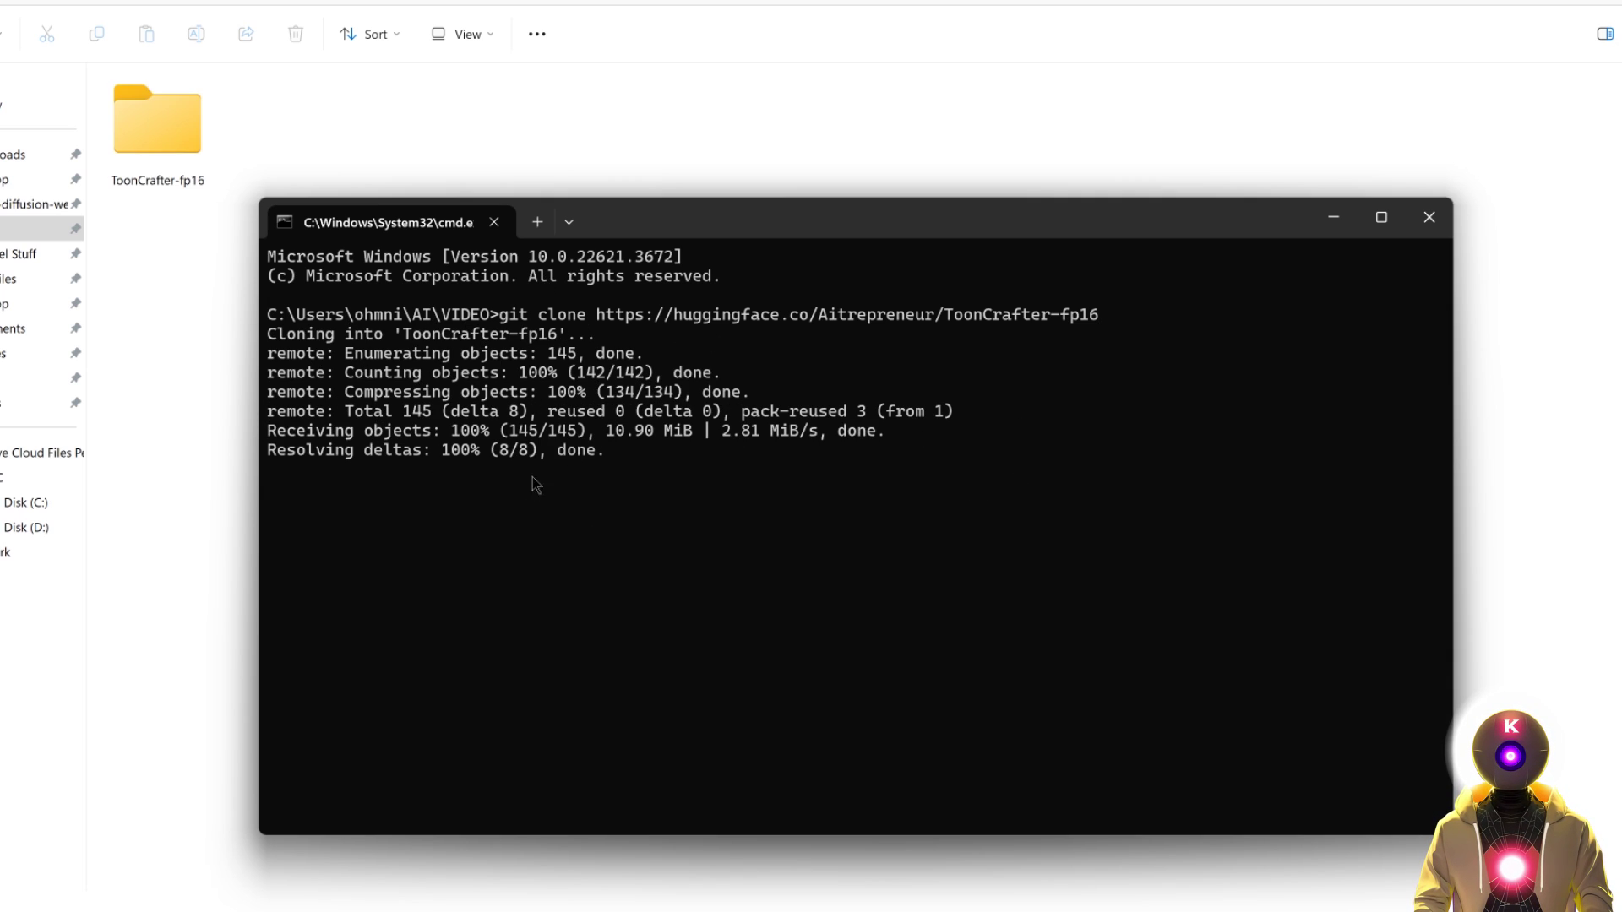
In ToonCrafter-fp16, create and activate the env virtual environment and enter pip install -r requirements.txt.
{"action": "key", "text": "ctrl+v"}
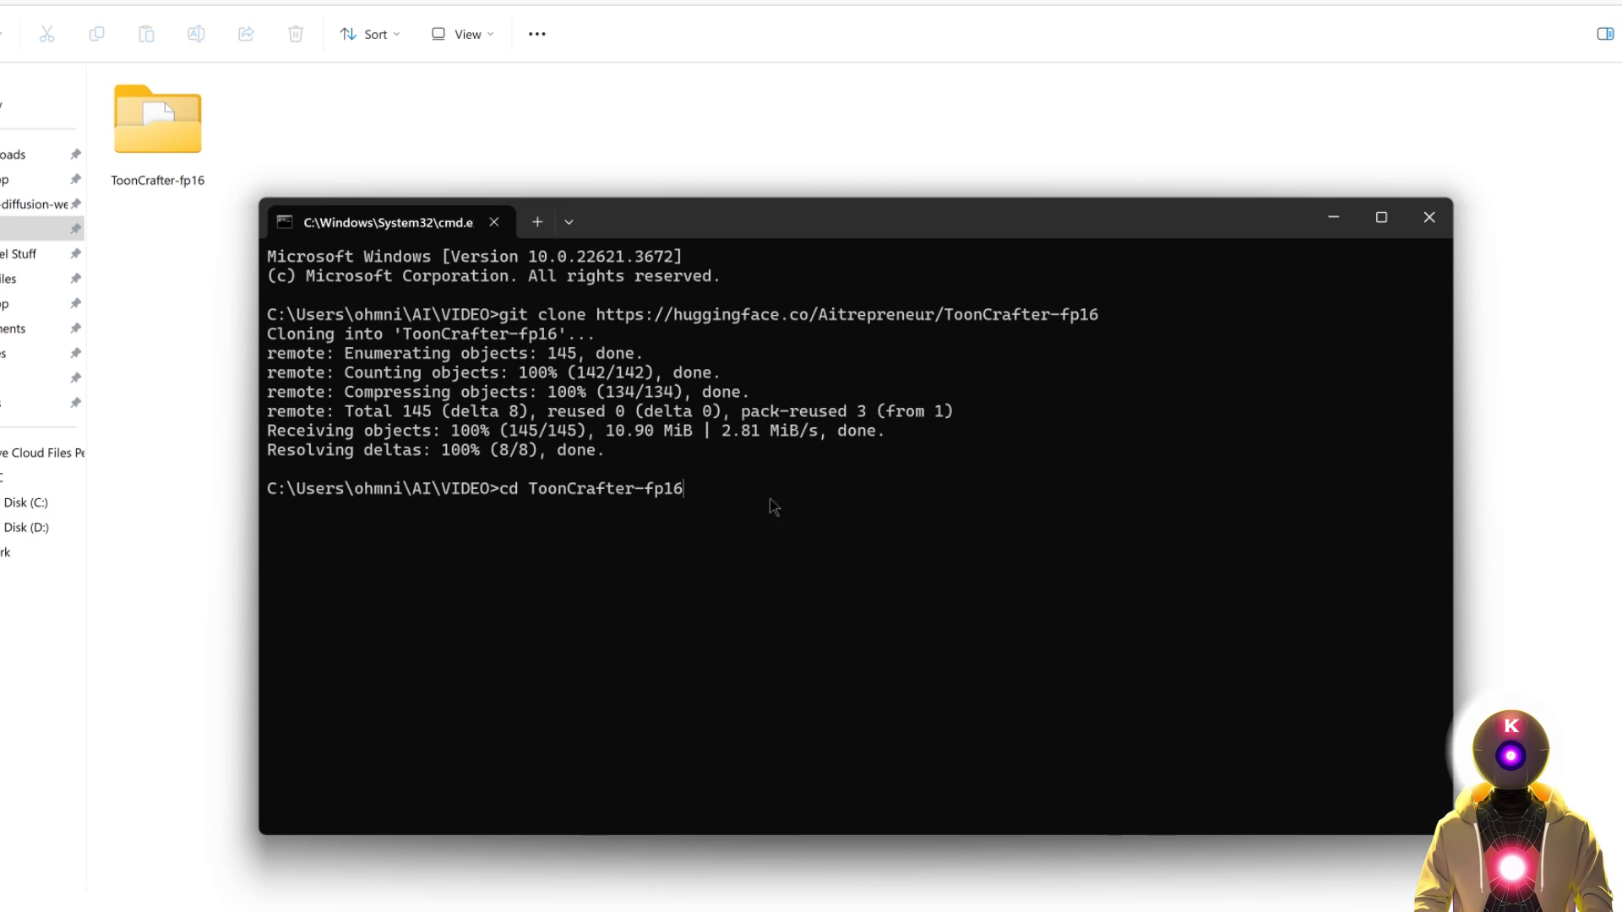
{"action": "key", "text": "Return"}
{"action": "key", "text": "ctrl+v"}
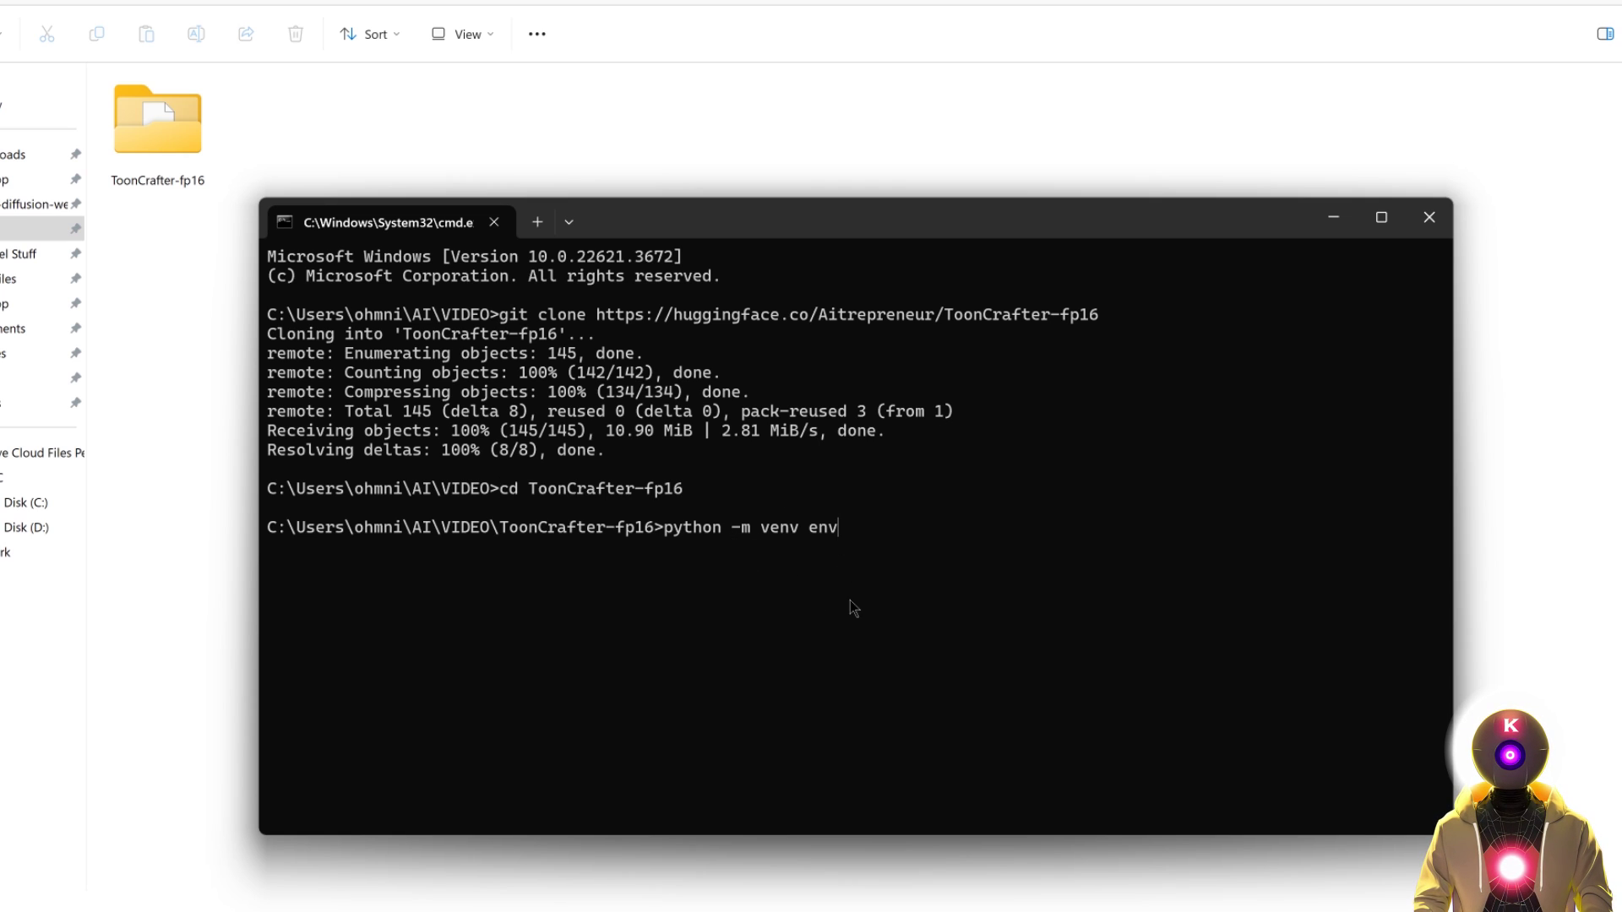
{"action": "key", "text": "ctrl+v"}
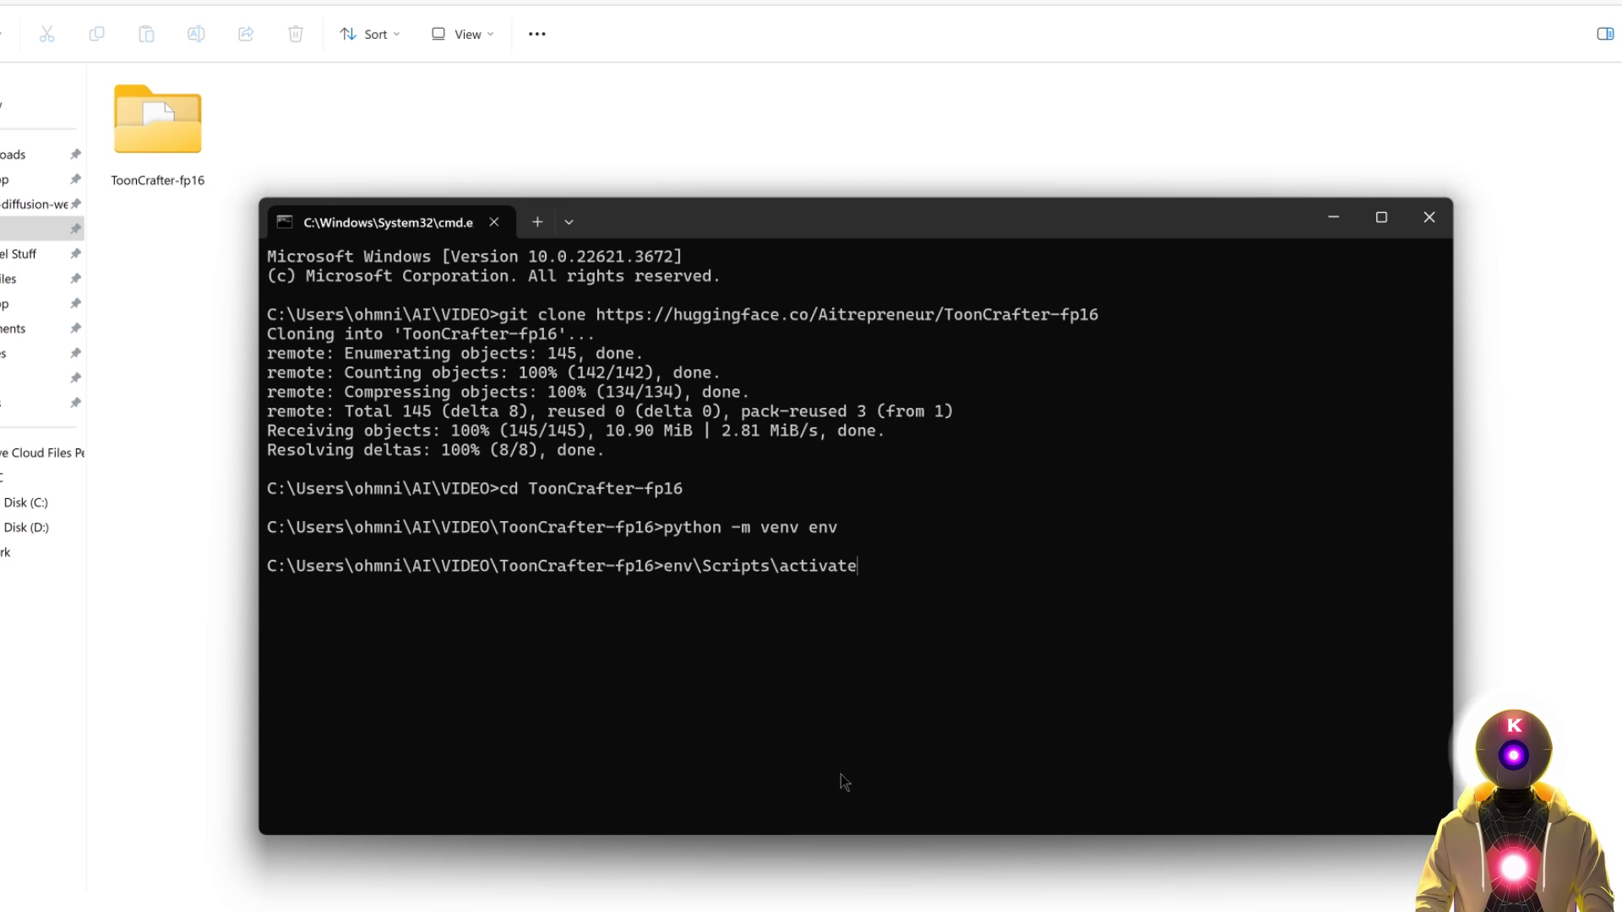
{"action": "key", "text": "Return"}
{"action": "type", "text": "pip install -r requirements.txt"}
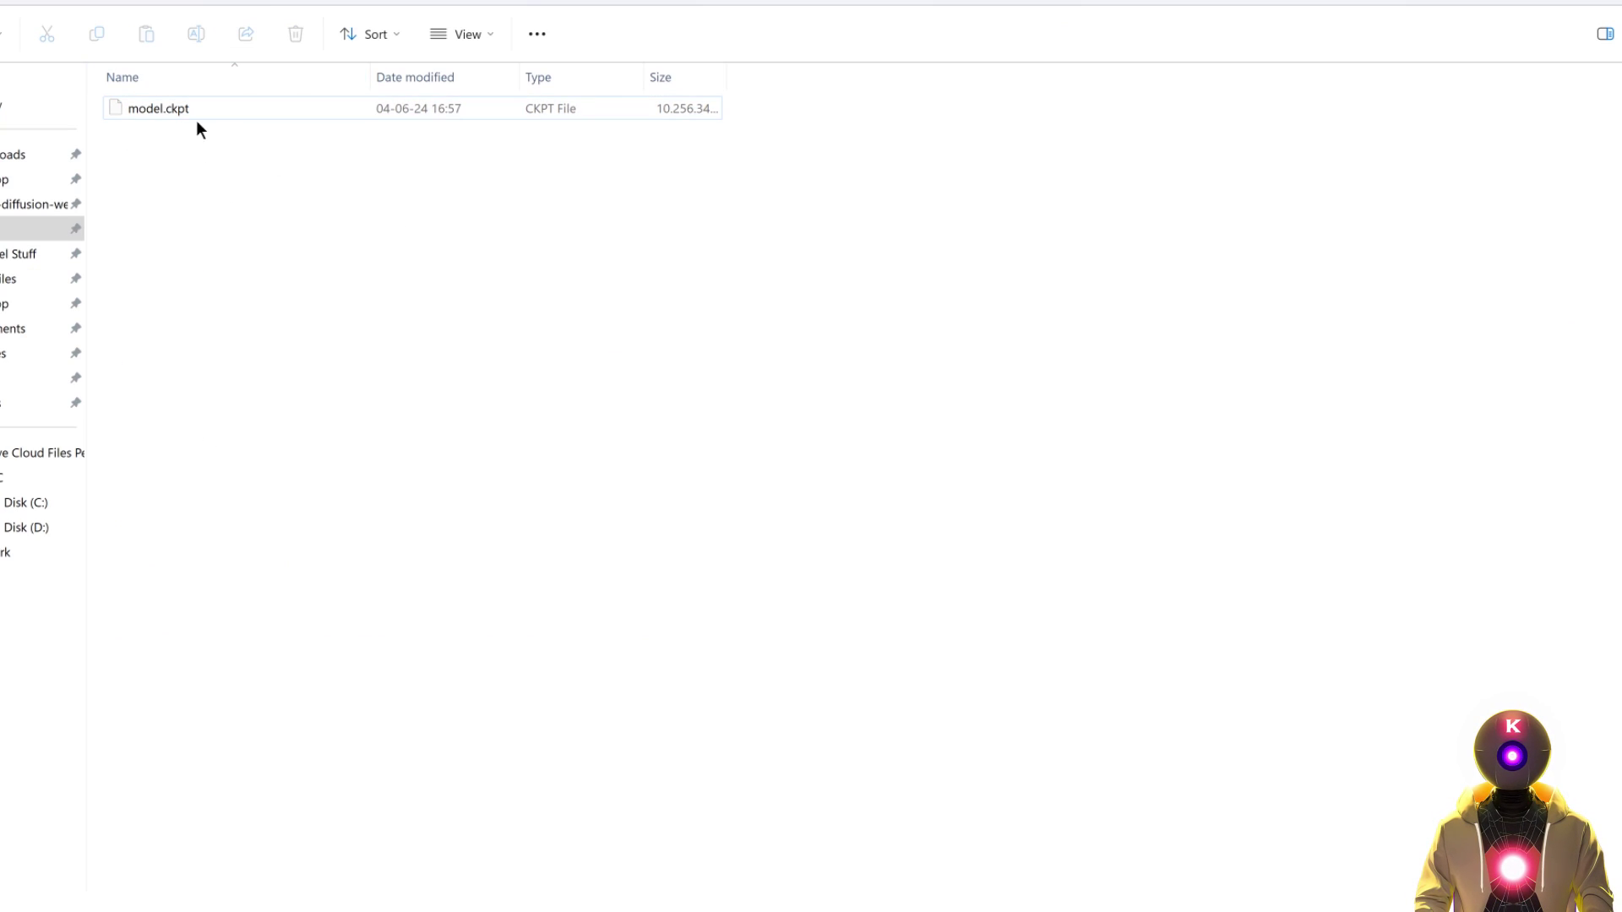
Copy model.ckpt for checkpoints\tooncrafter_512_interp_v1, then launch python gradio_app.py.
{"action": "left_click", "coordinate": [160, 119]}
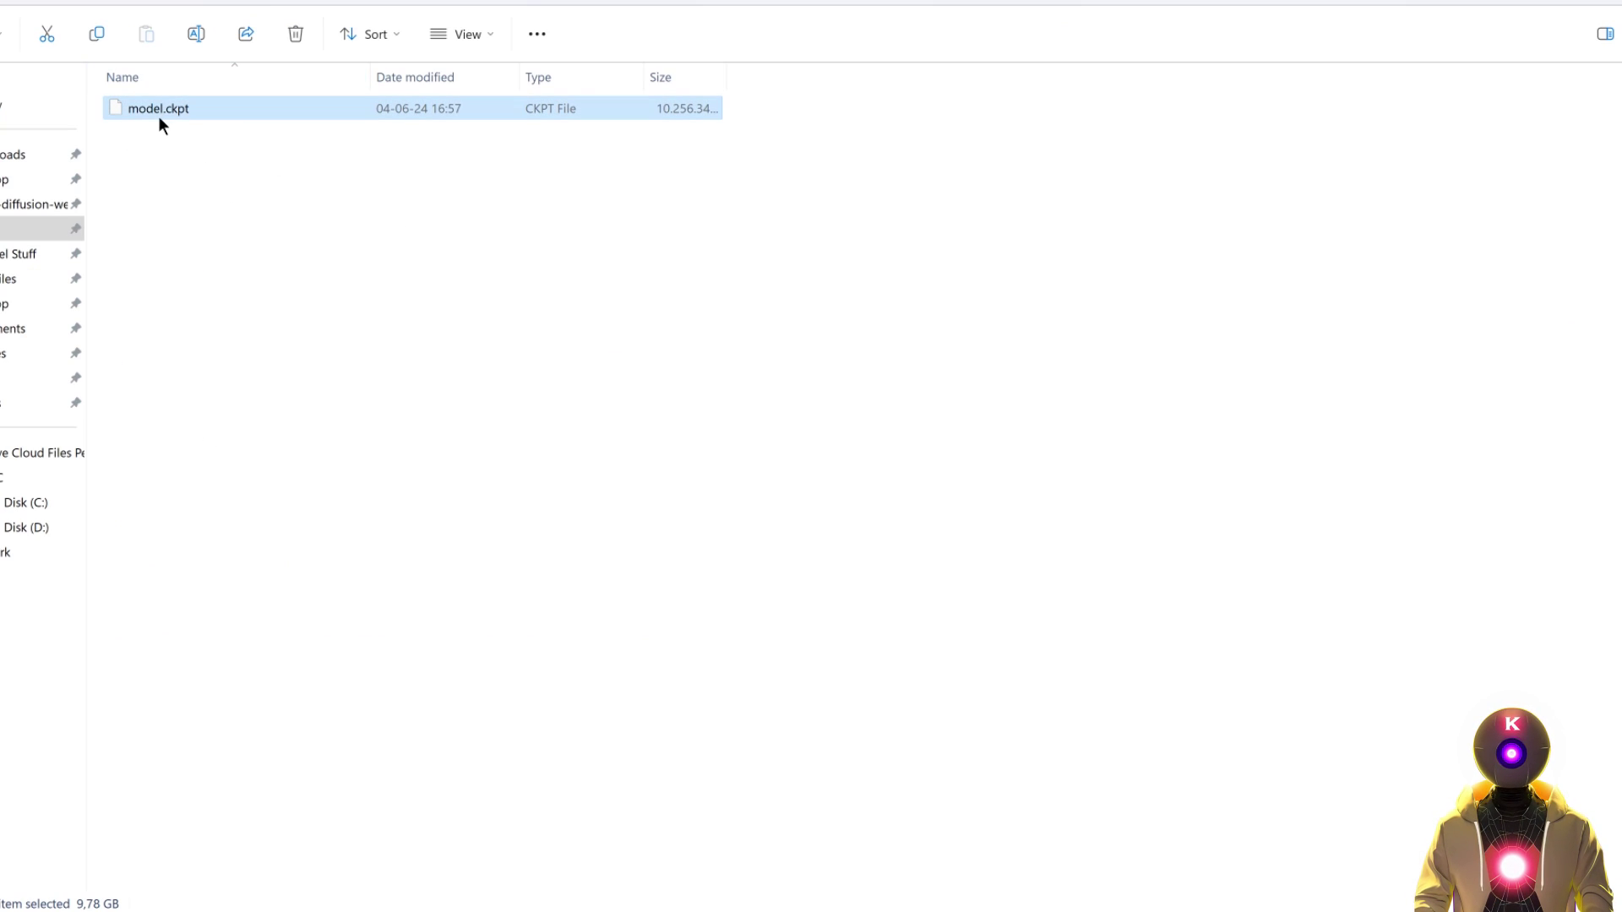
{"action": "key", "text": "ctrl+c"}
{"action": "key", "text": "alt+Up"}
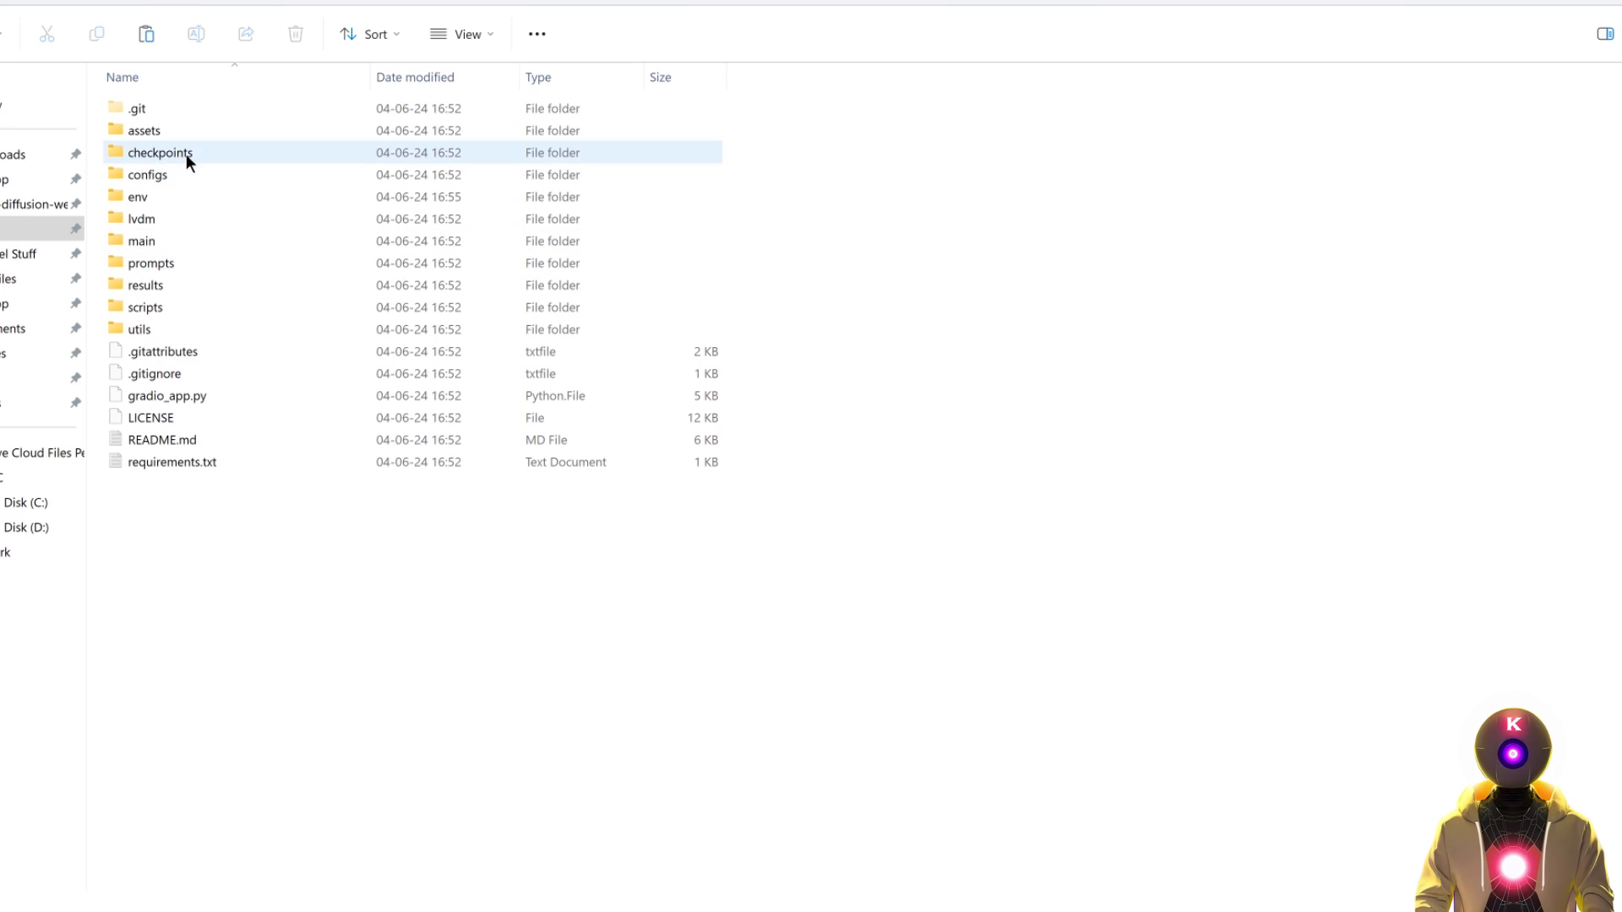
{"action": "double_click", "coordinate": [169, 152]}
{"action": "double_click", "coordinate": [171, 108]}
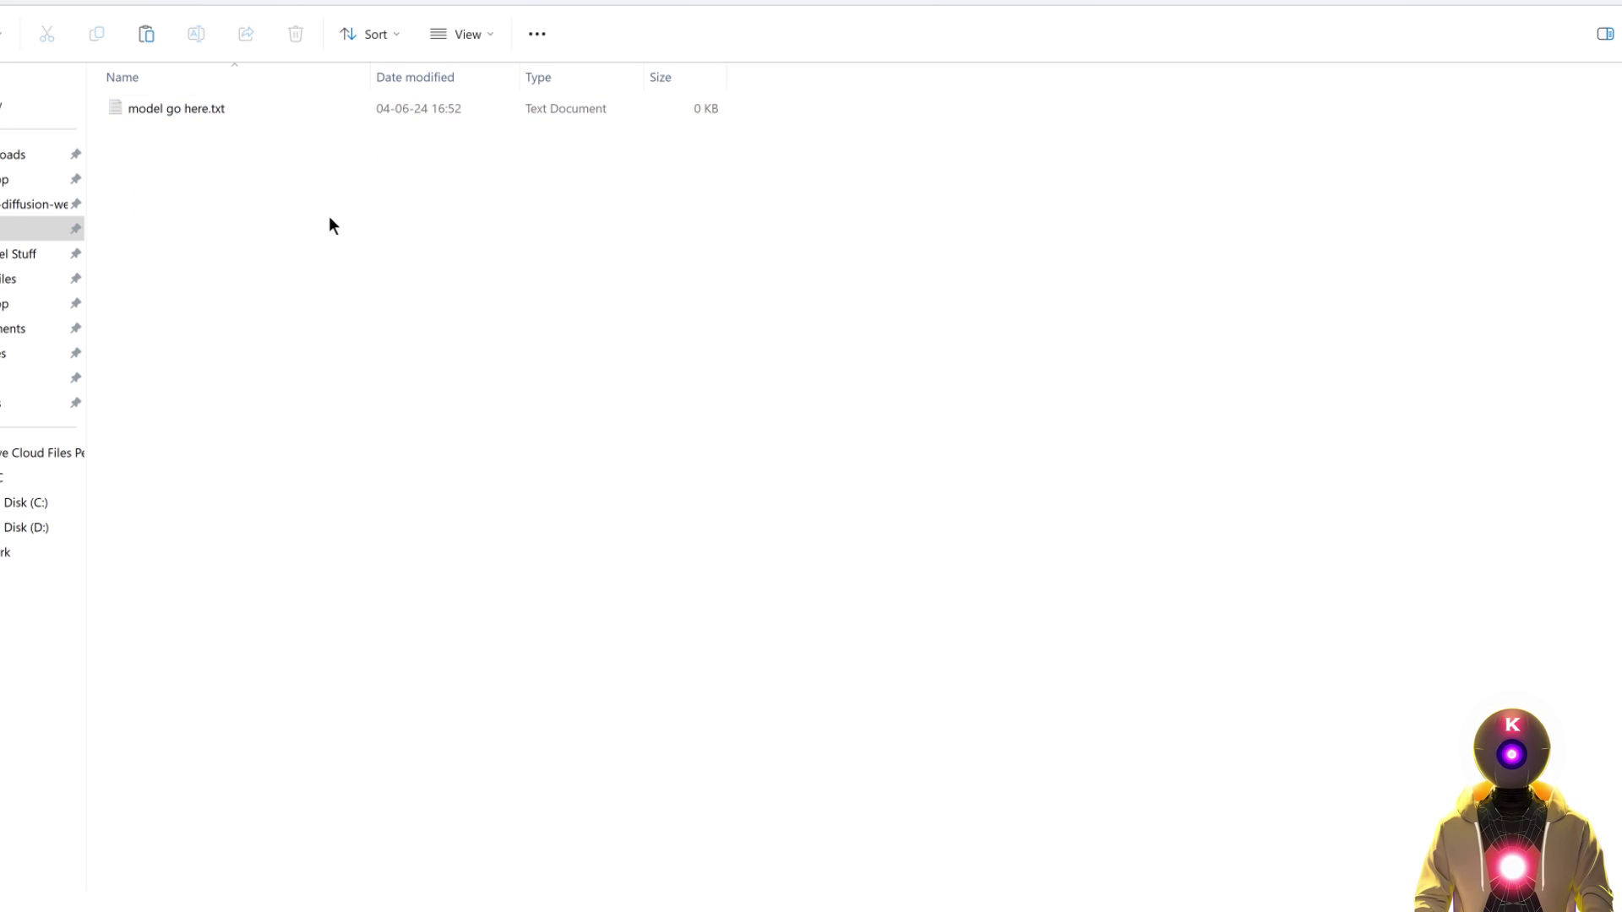
{"action": "key", "text": "alt+Up"}
{"action": "key", "text": "alt+Up"}
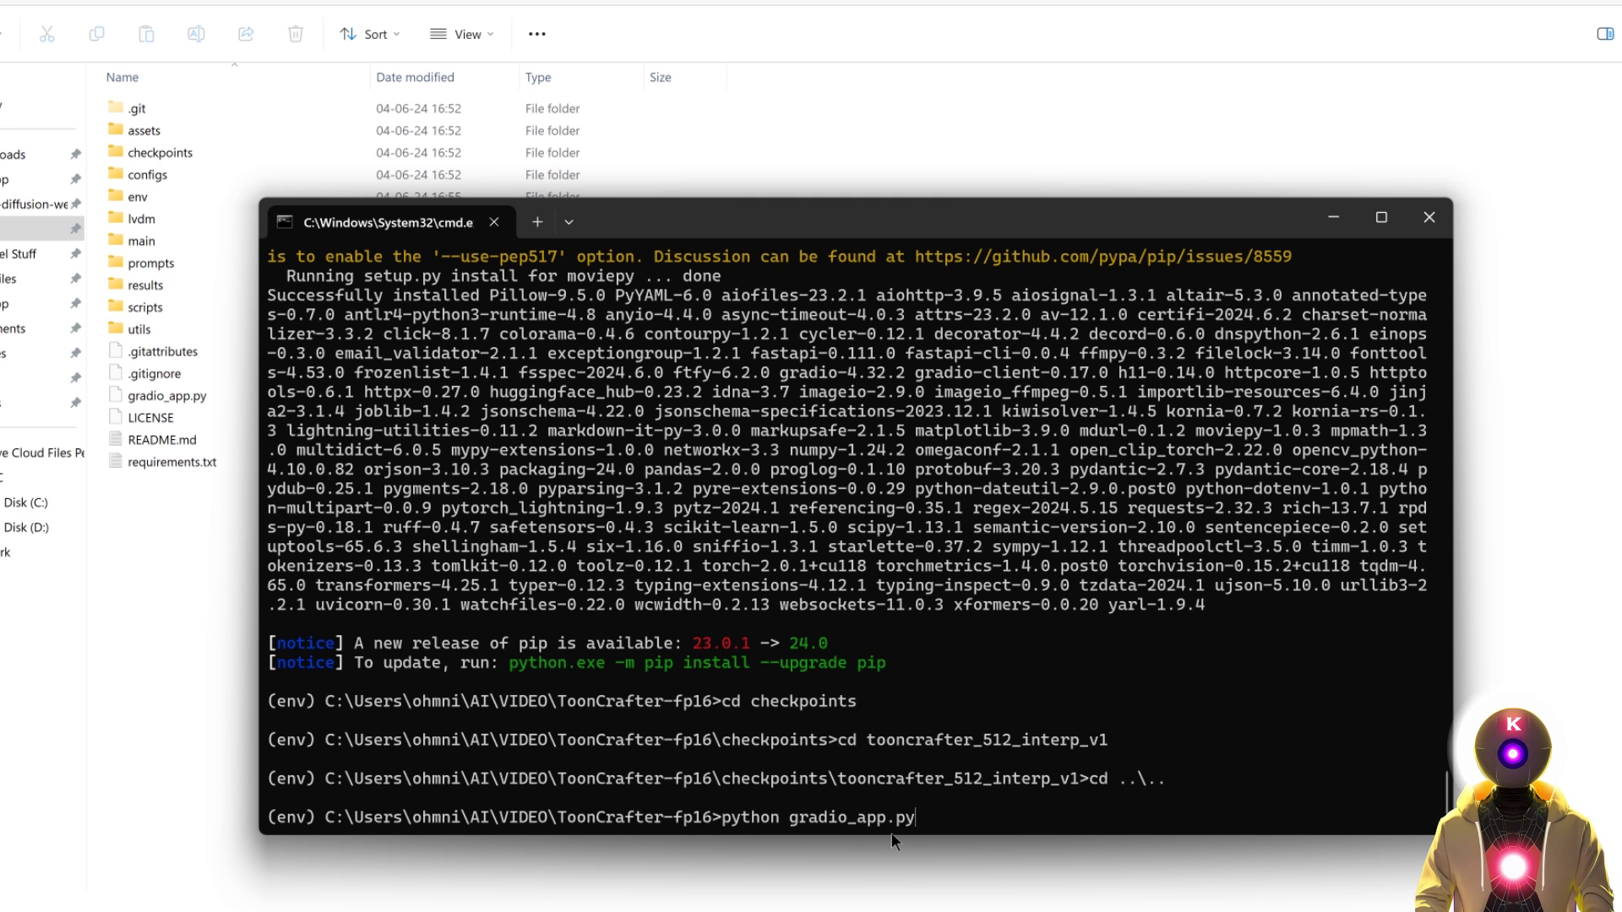
{"action": "key", "text": "Return"}
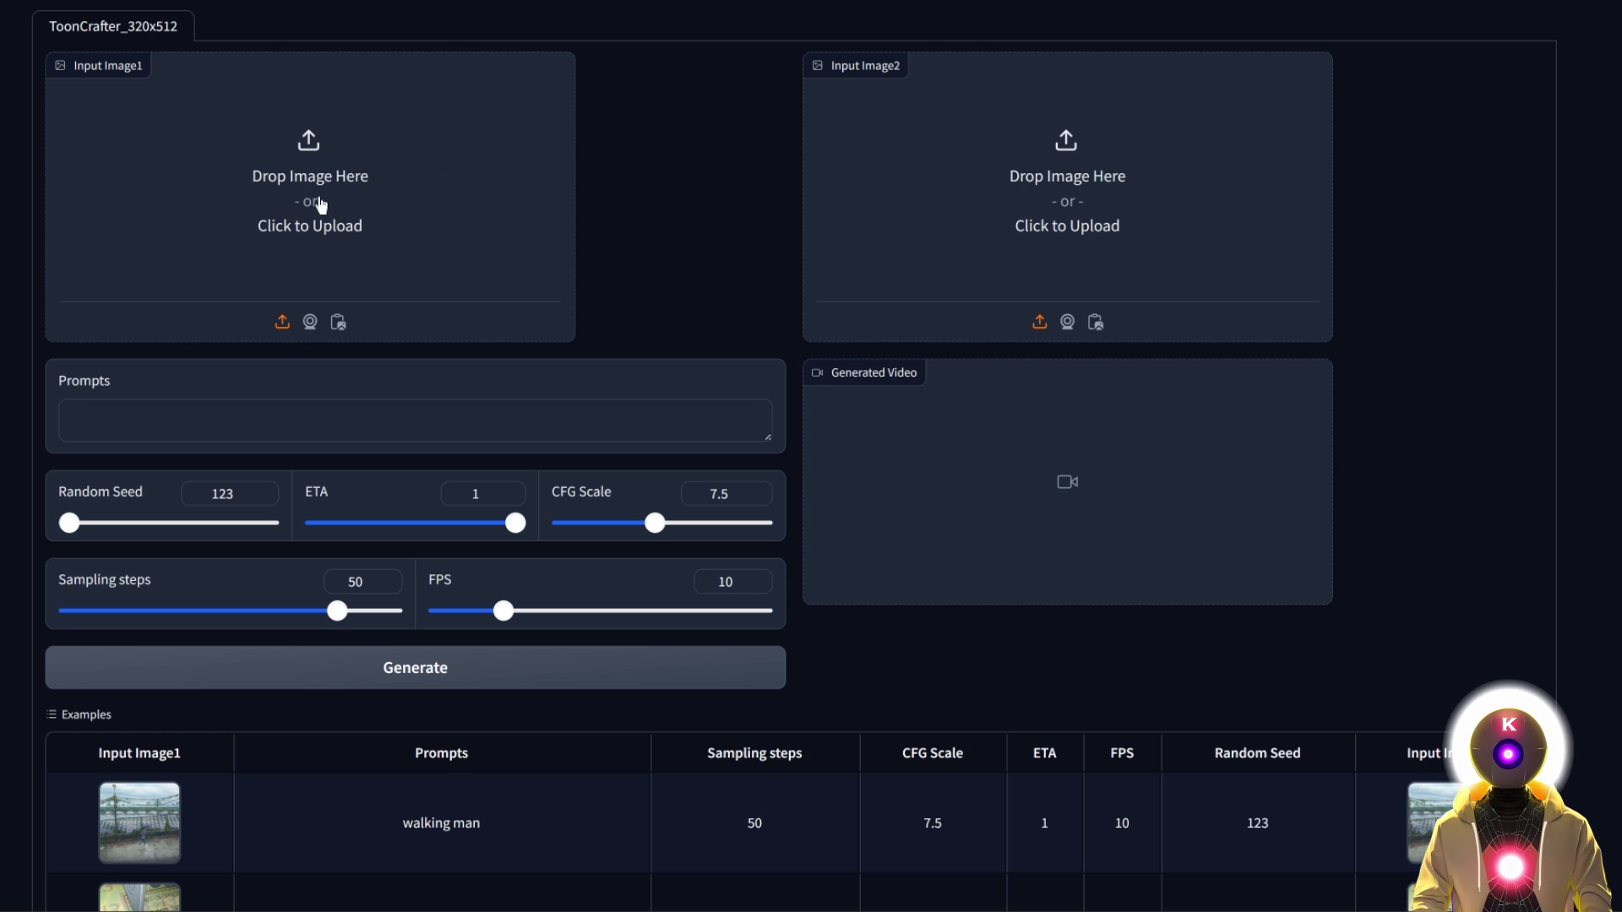
Load the two anime girl frames from the 'an anime scene' example as Input Image1 and Image2.
{"action": "left_click", "coordinate": [329, 174]}
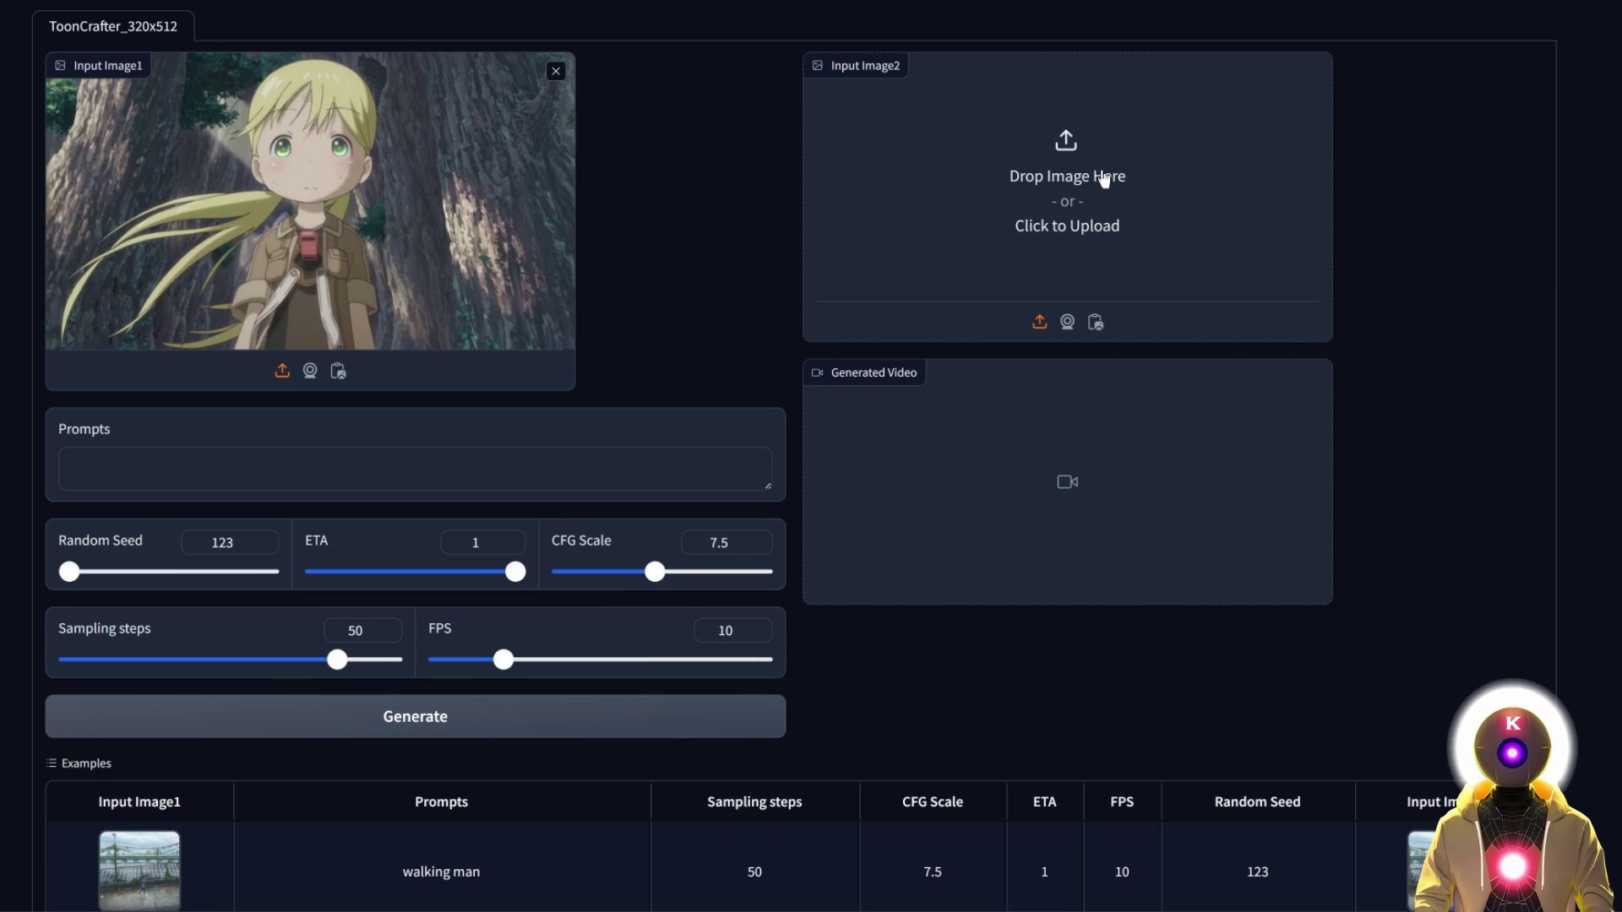
{"action": "left_click", "coordinate": [1062, 188]}
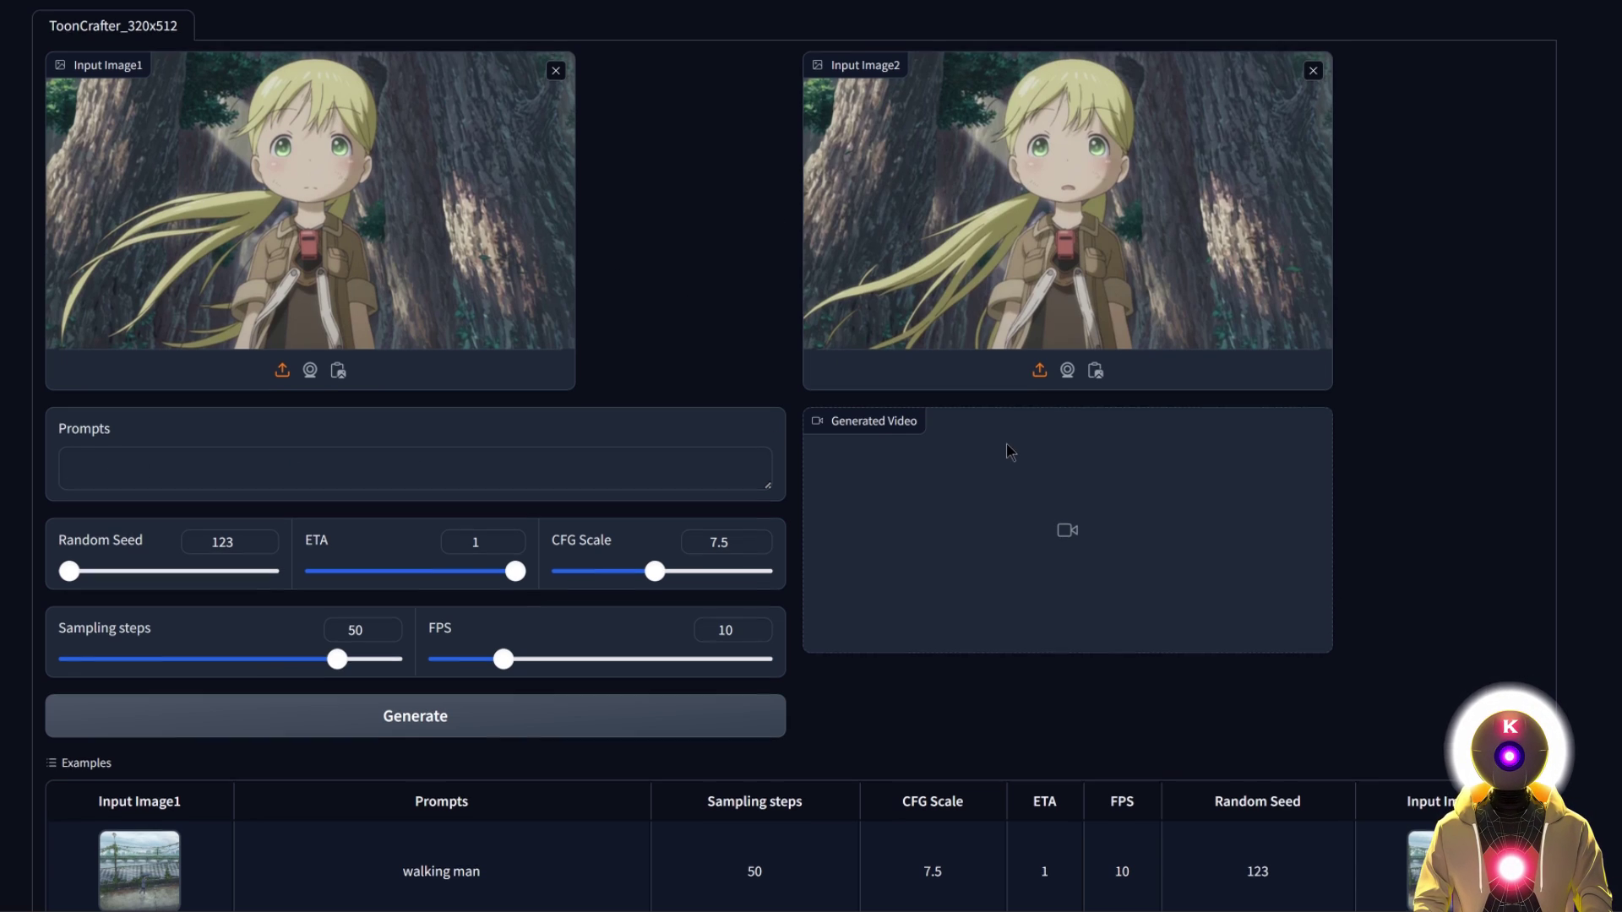
{"action": "scroll", "coordinate": [1010, 452], "scroll_direction": "down", "scroll_amount": 3}
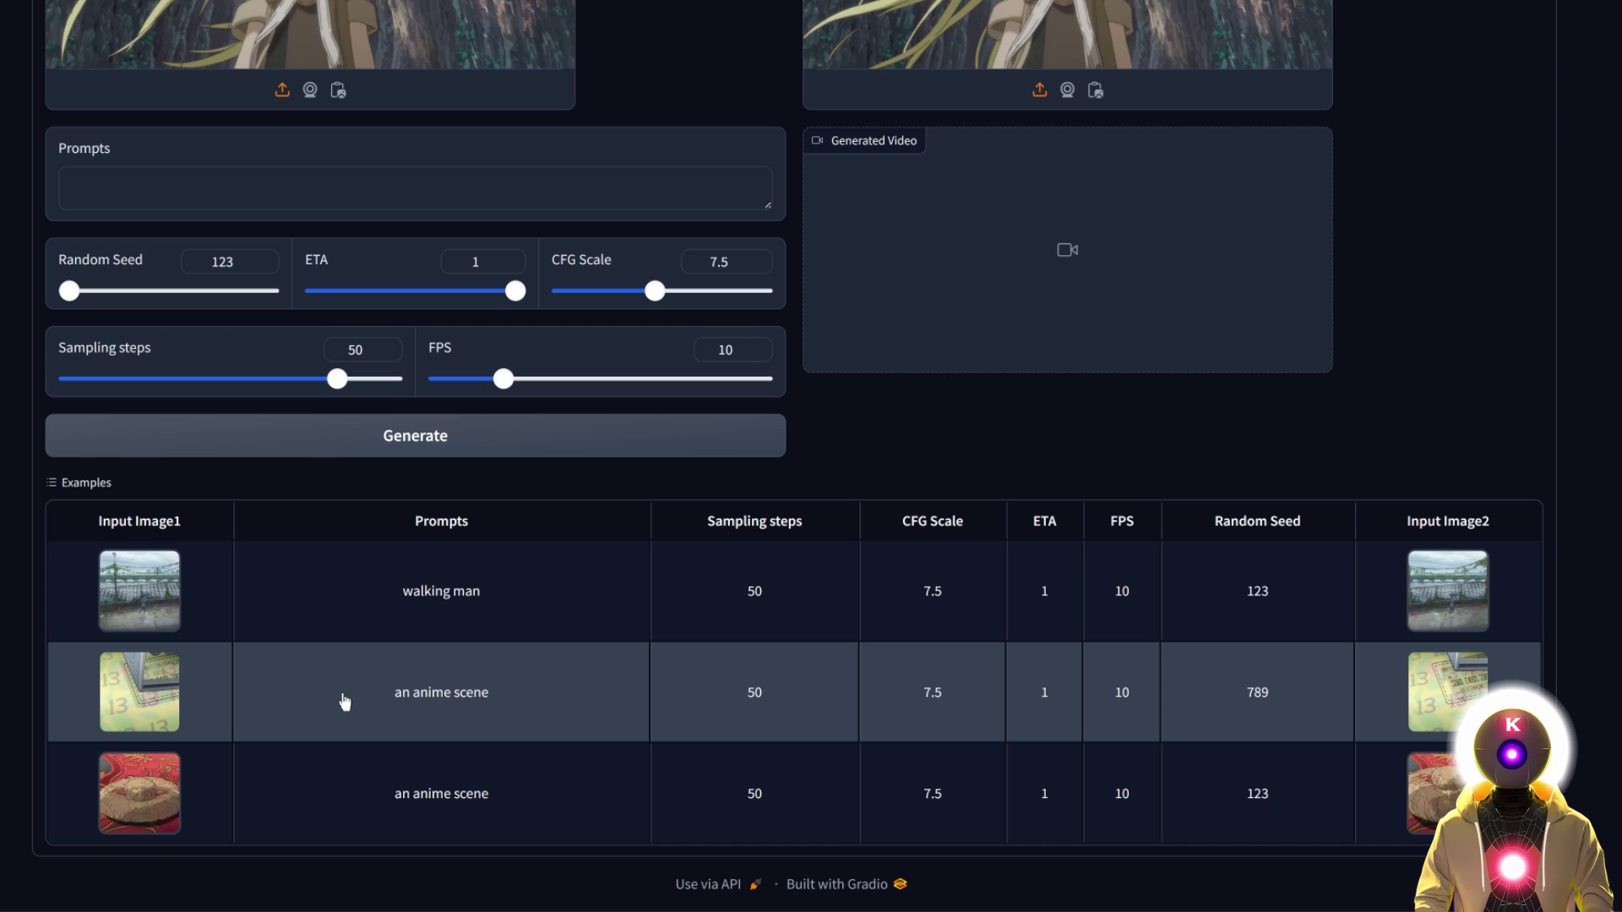
{"action": "left_click", "coordinate": [448, 722]}
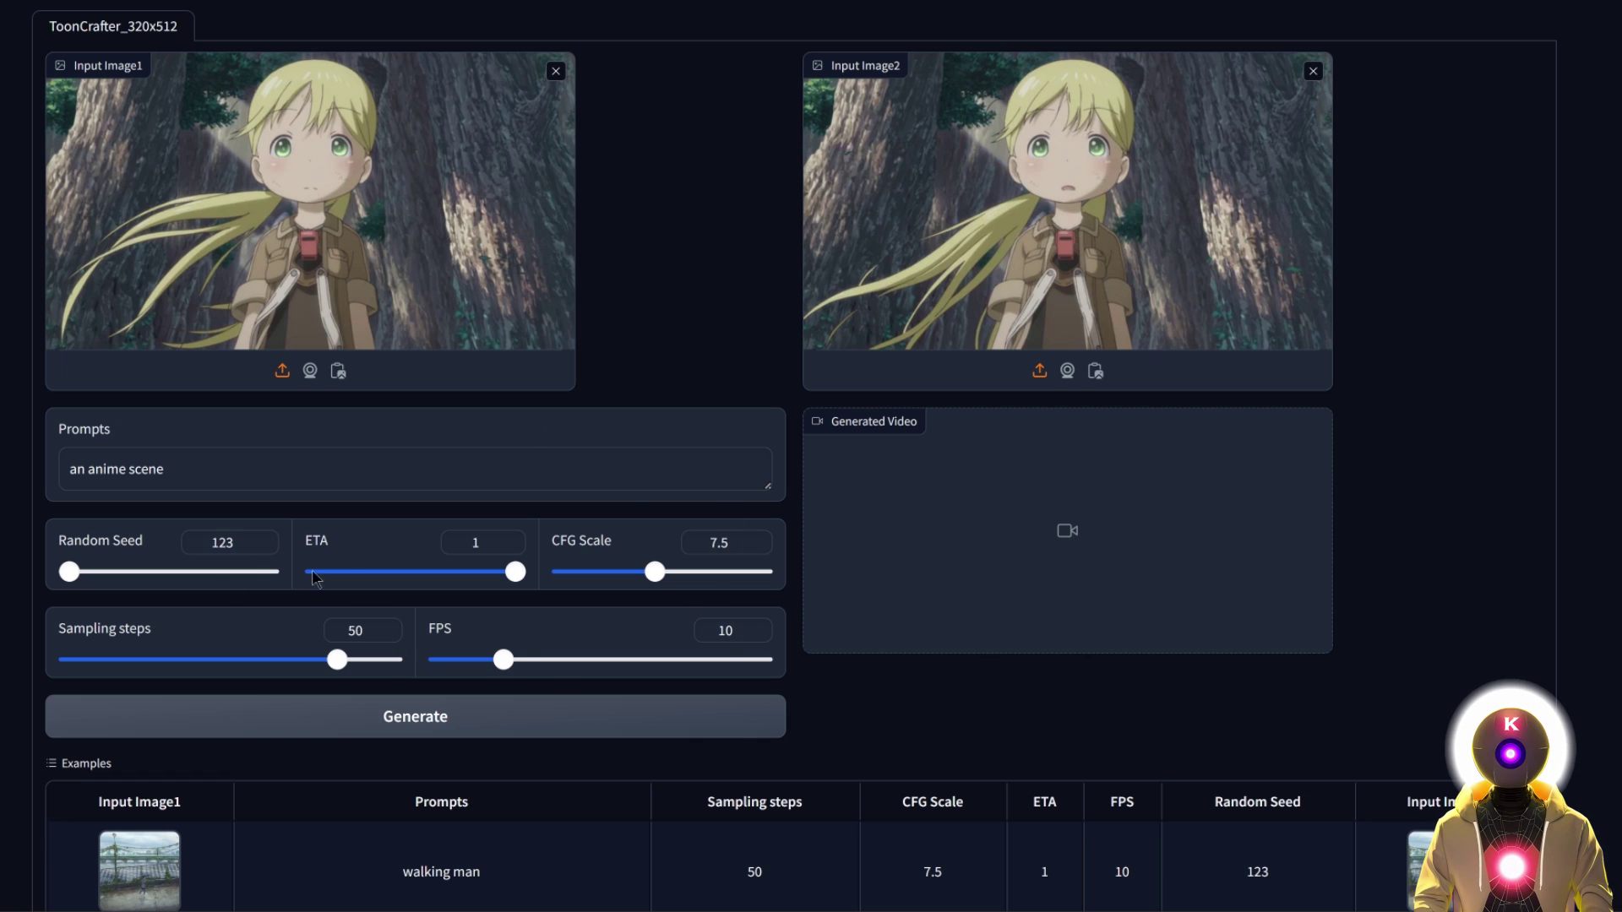
Generate the interpolated video, then play and pause it in the Generated Video player.
{"action": "left_click", "coordinate": [411, 717]}
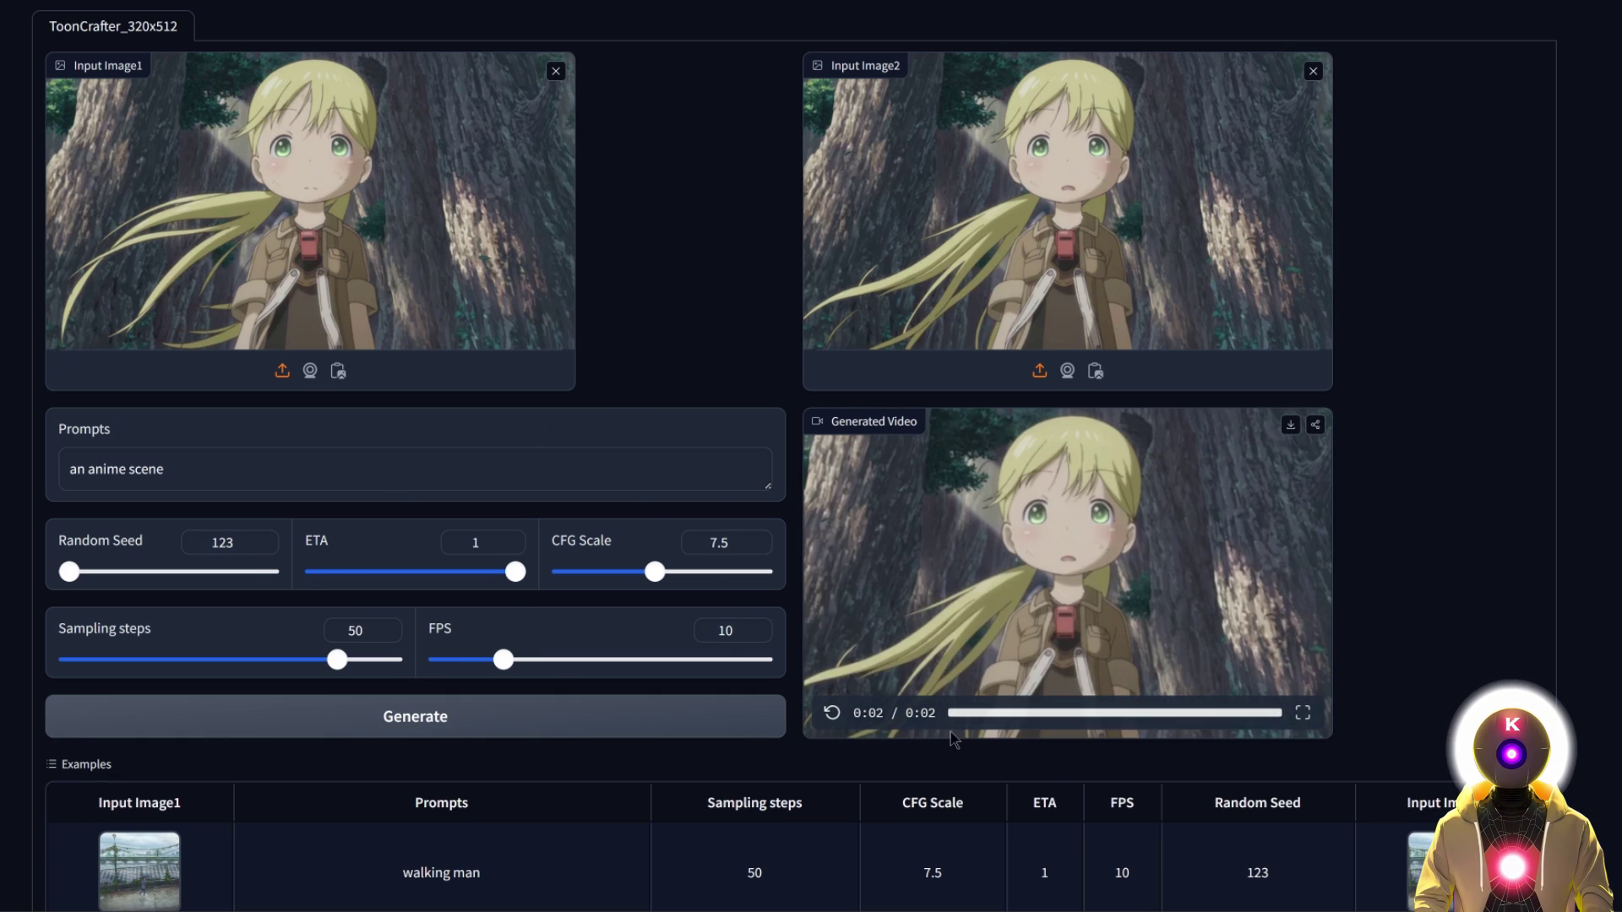
{"action": "left_click", "coordinate": [833, 714]}
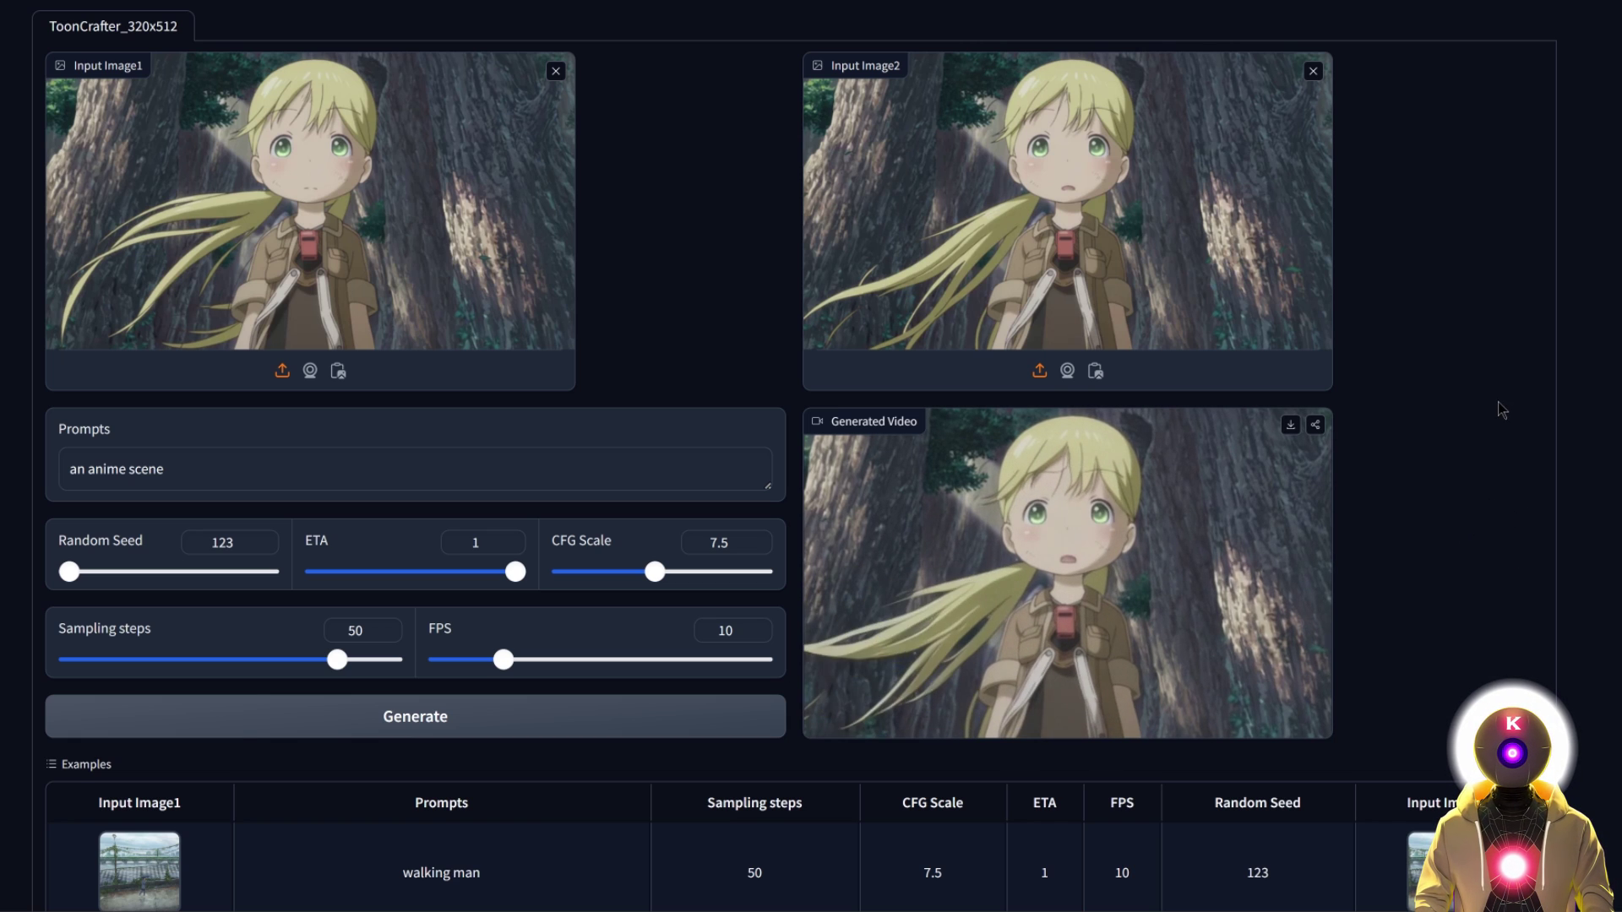
{"action": "mouse_move", "coordinate": [1235, 554]}
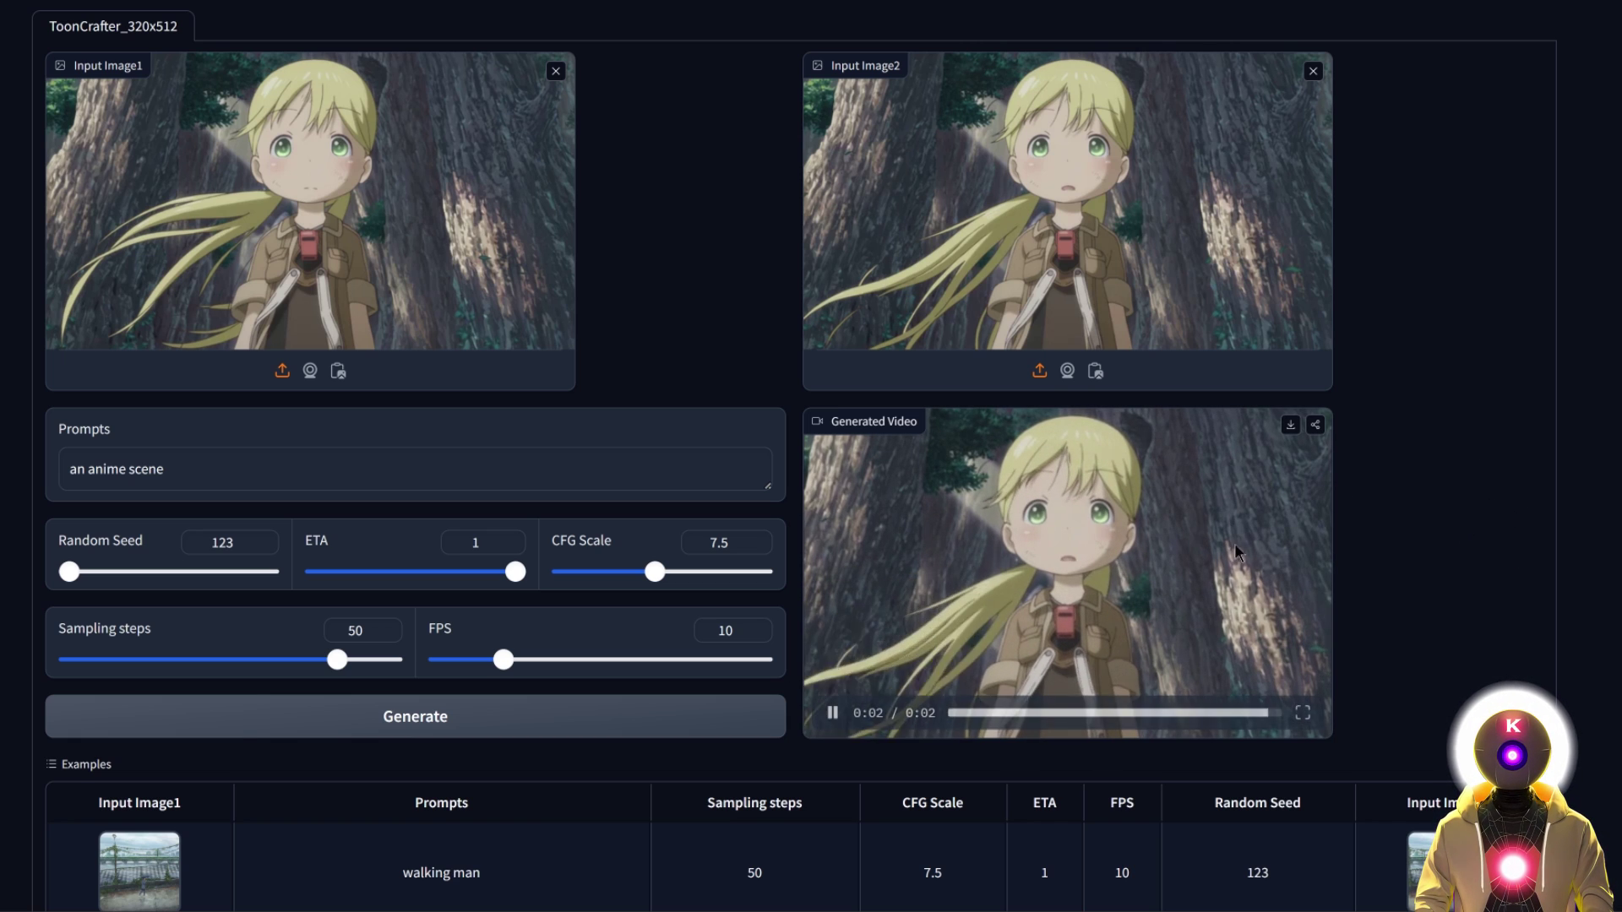
{"action": "left_click", "coordinate": [832, 715]}
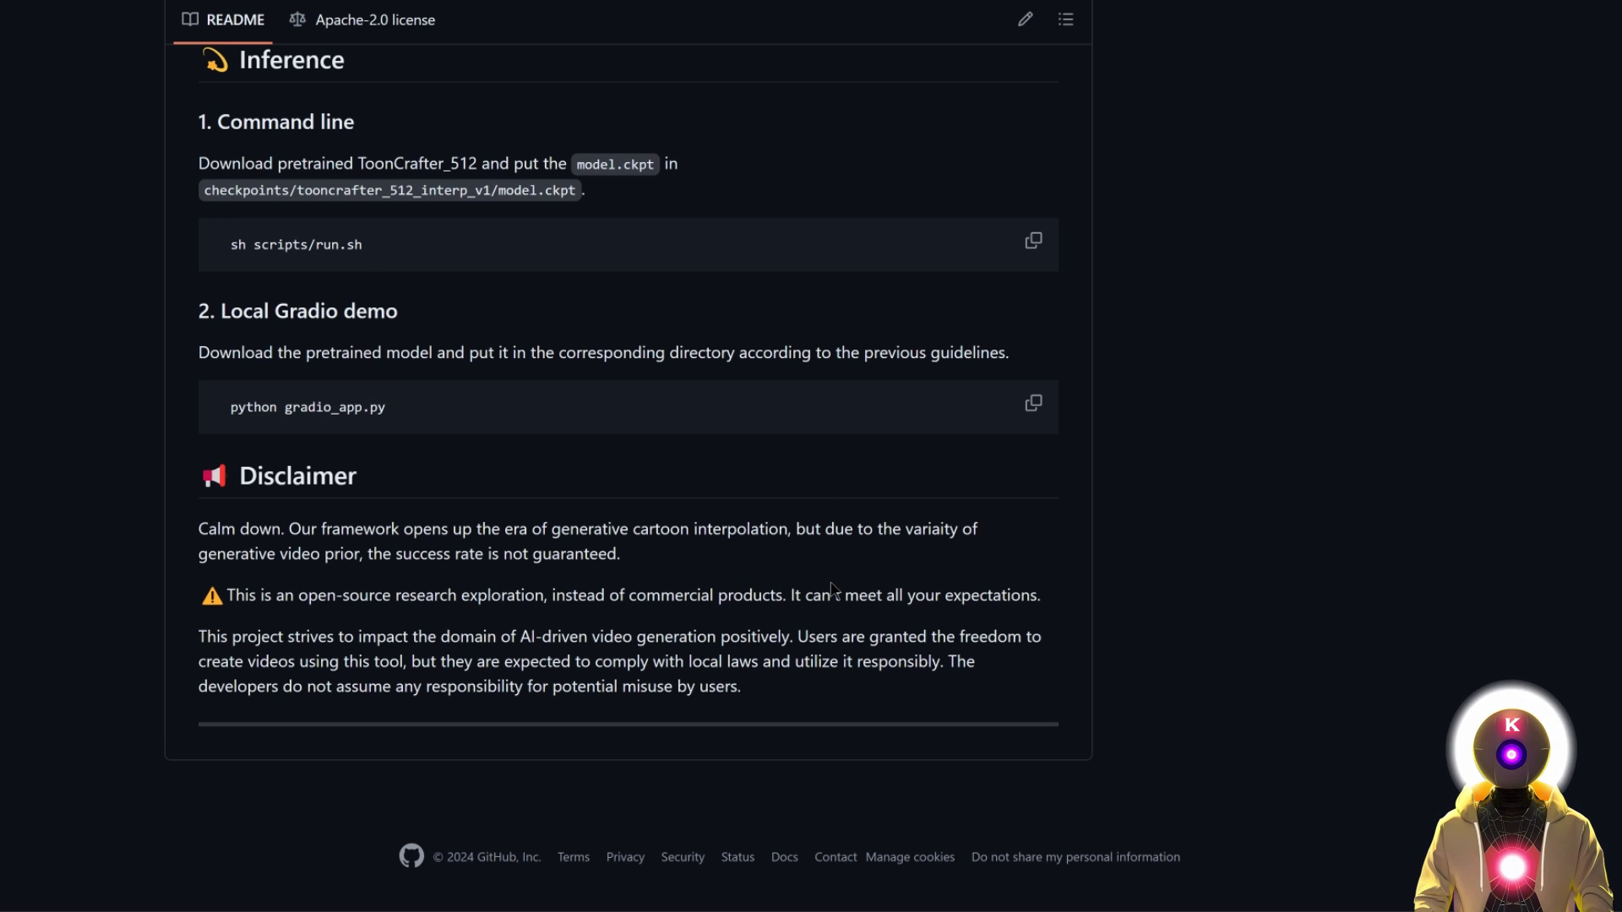
Scroll the README from the Inference section to the 1.2 Sparse sketch guidance table.
{"action": "scroll", "coordinate": [901, 479], "scroll_direction": "up", "scroll_amount": 18}
{"action": "scroll", "coordinate": [573, 513], "scroll_direction": "down", "scroll_amount": 2}
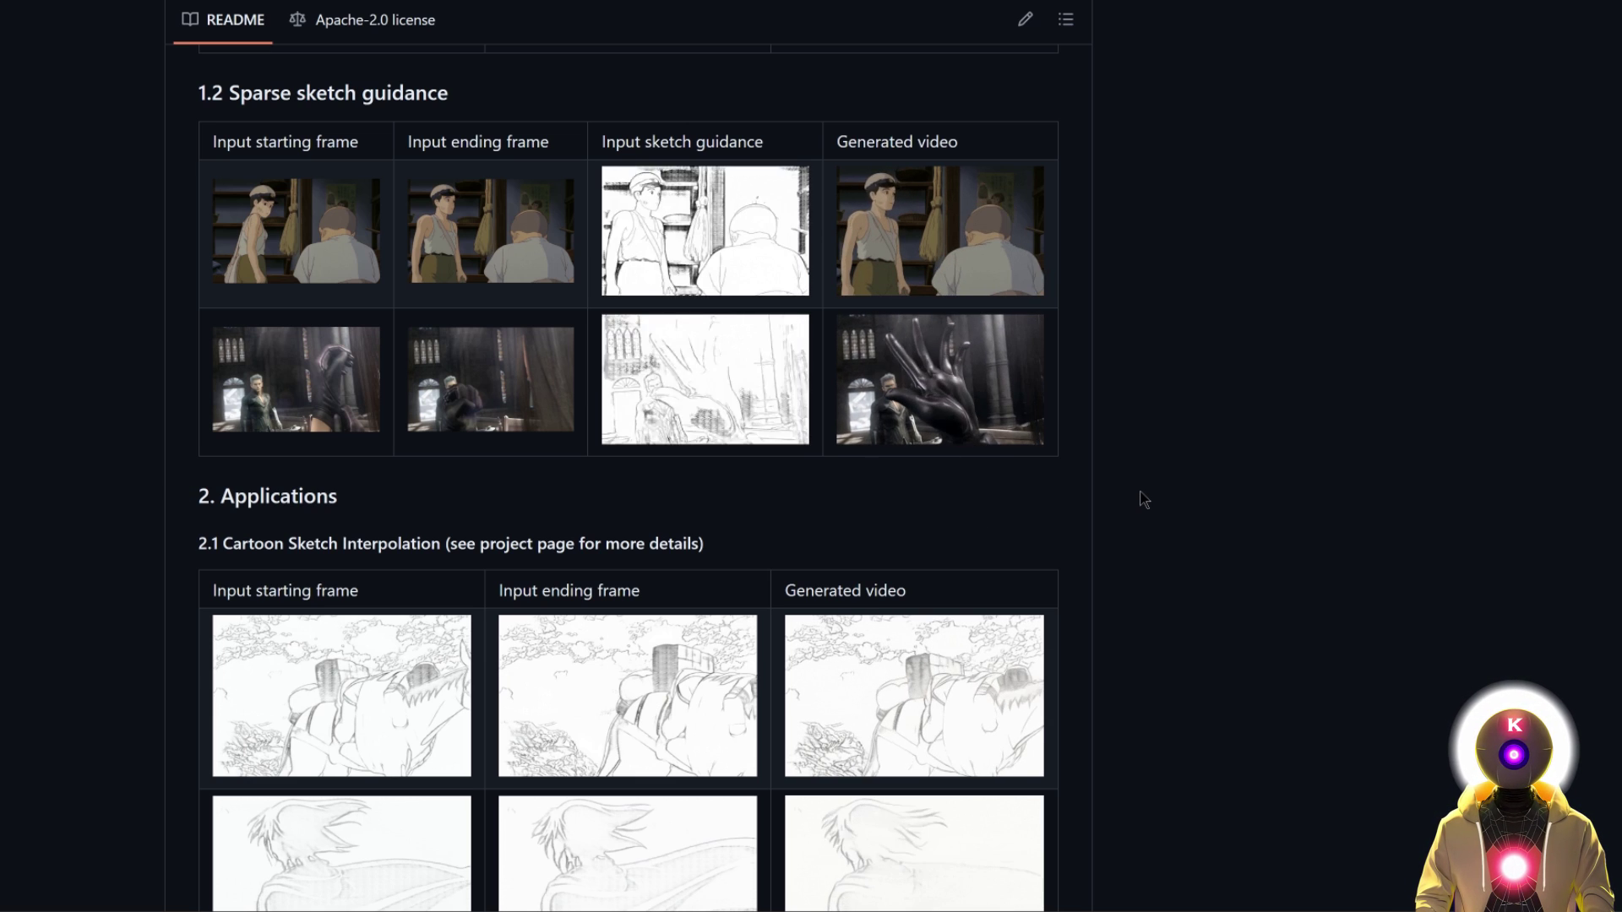
Scroll the README past 2.1 Cartoon Sketch Interpolation to 2.2 Colorization and Changelog.
{"action": "scroll", "coordinate": [1144, 499], "scroll_direction": "down", "scroll_amount": 10}
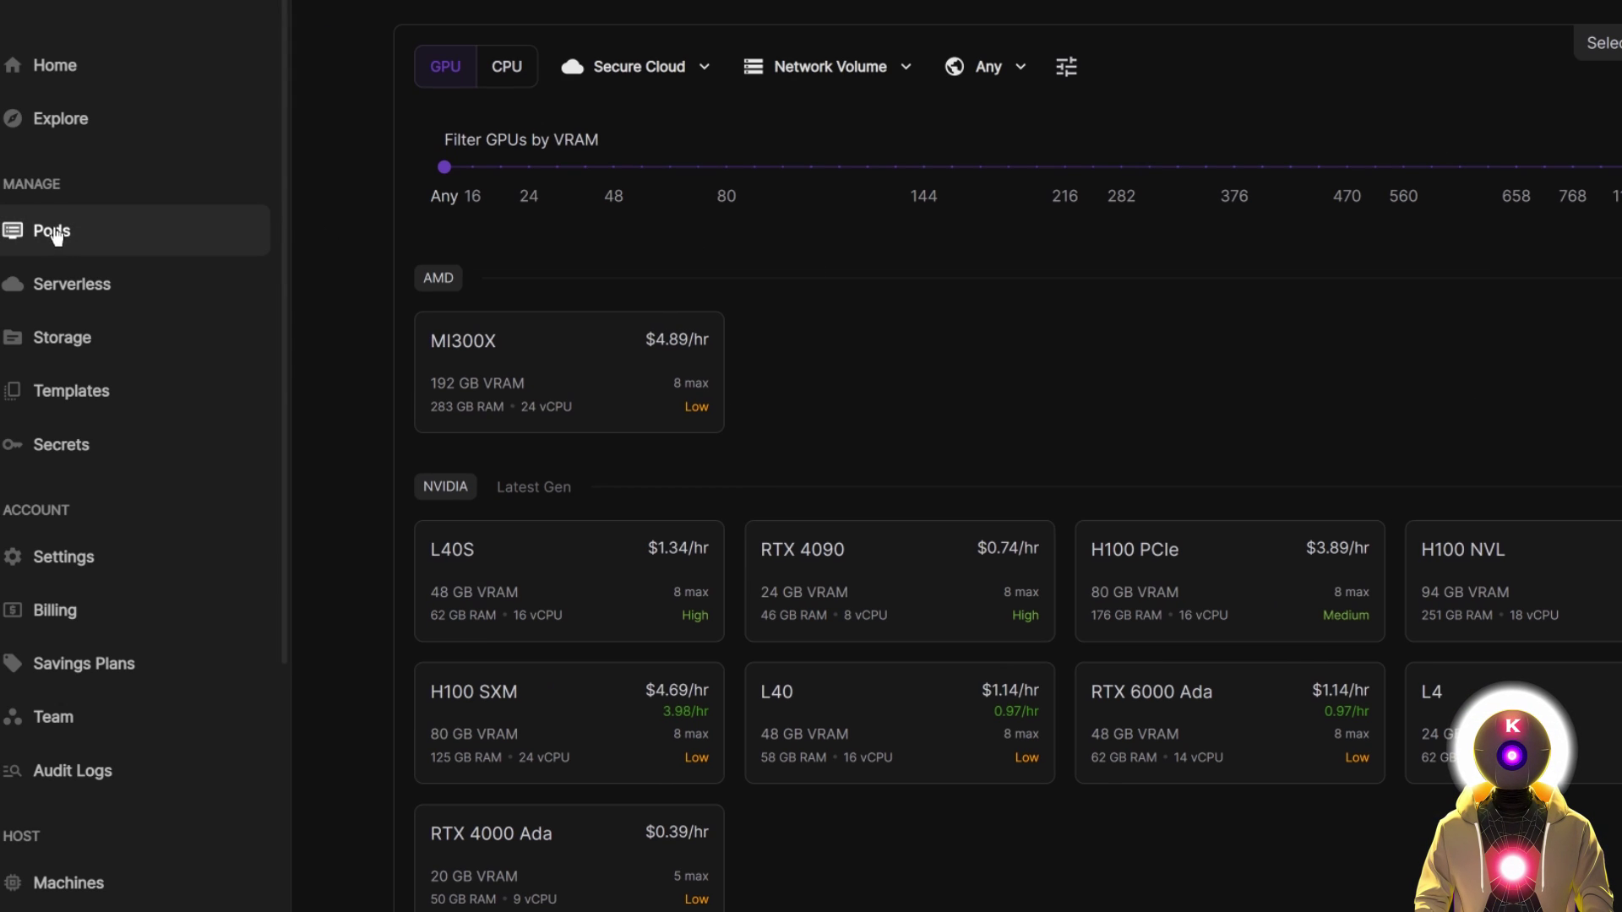
Start deploying a new pod and switch the cloud type to Community Cloud.
{"action": "left_click", "coordinate": [55, 235]}
{"action": "left_click", "coordinate": [391, 62]}
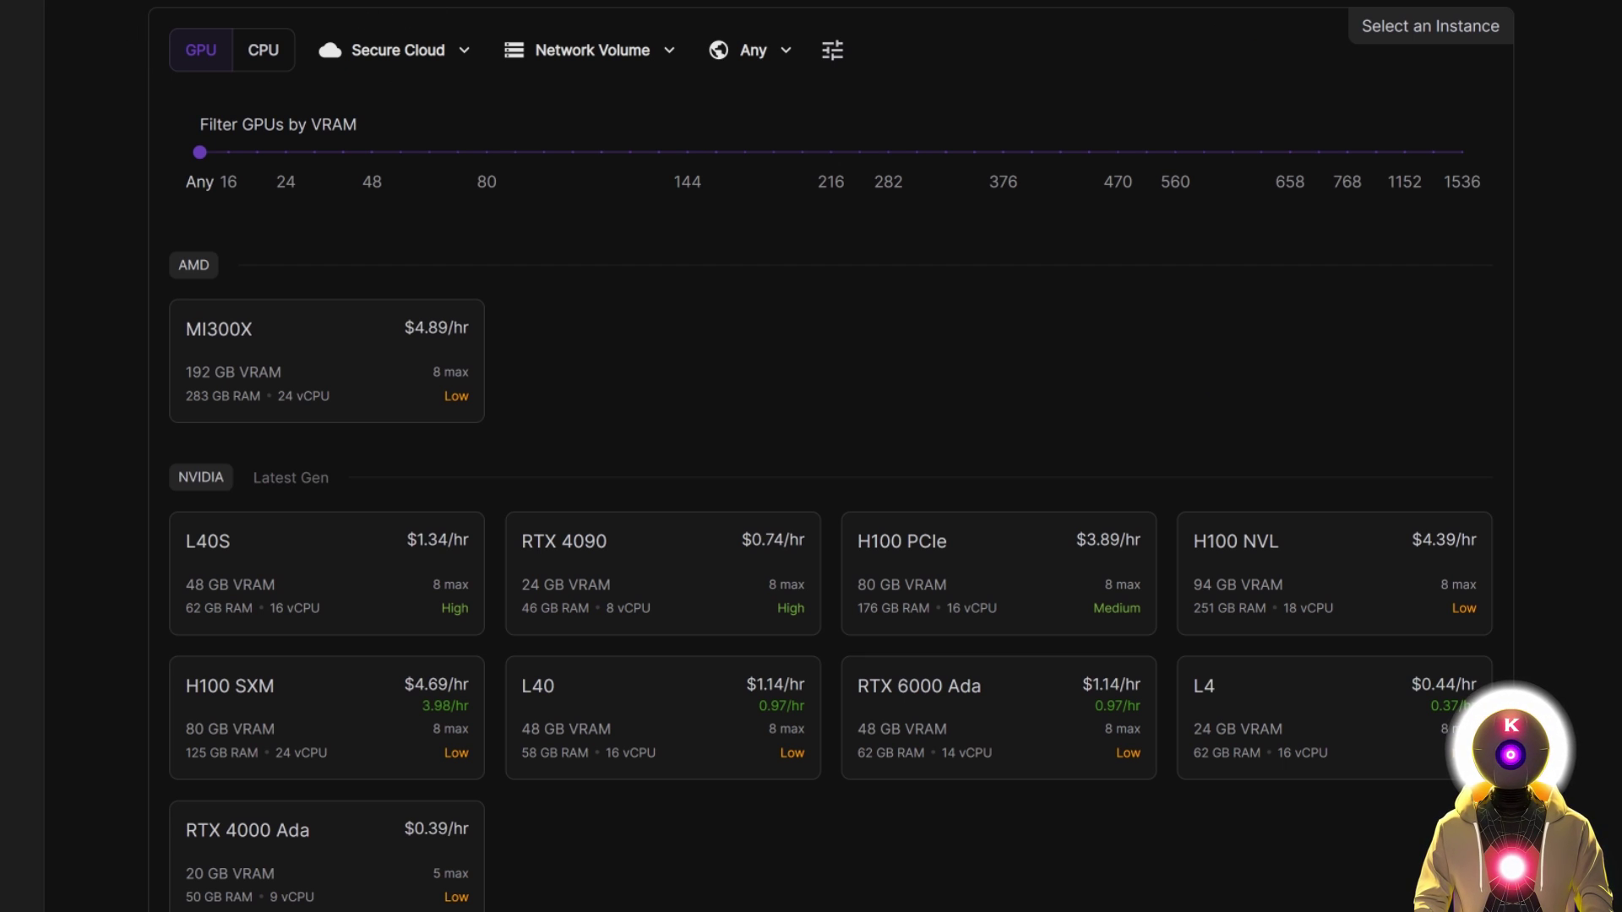
{"action": "left_click", "coordinate": [414, 48]}
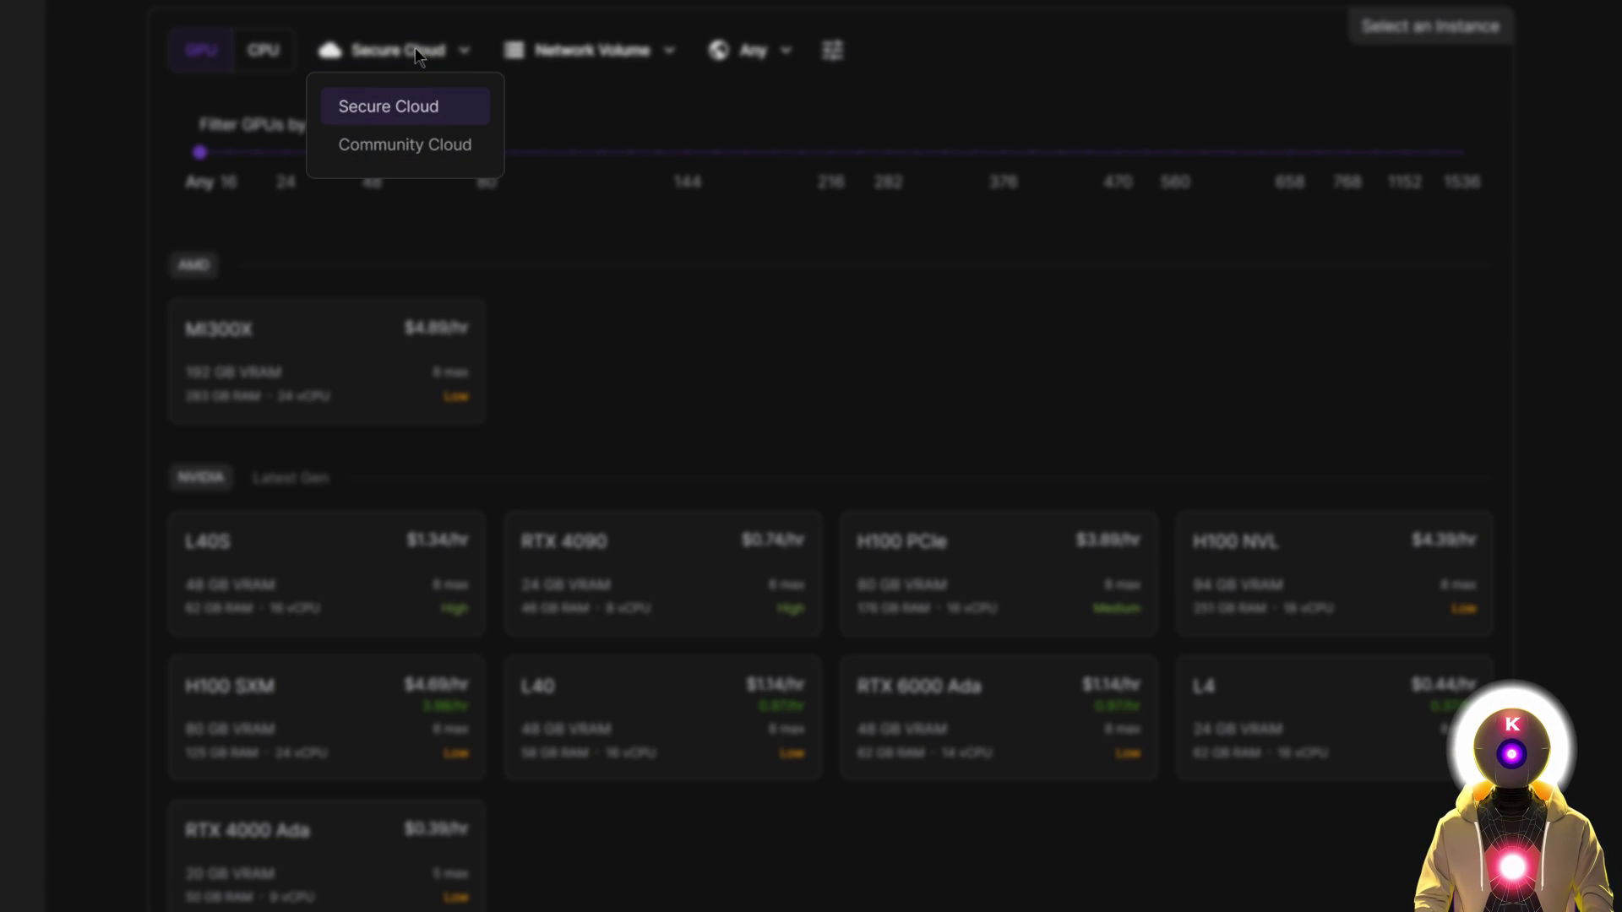
{"action": "left_click", "coordinate": [401, 150]}
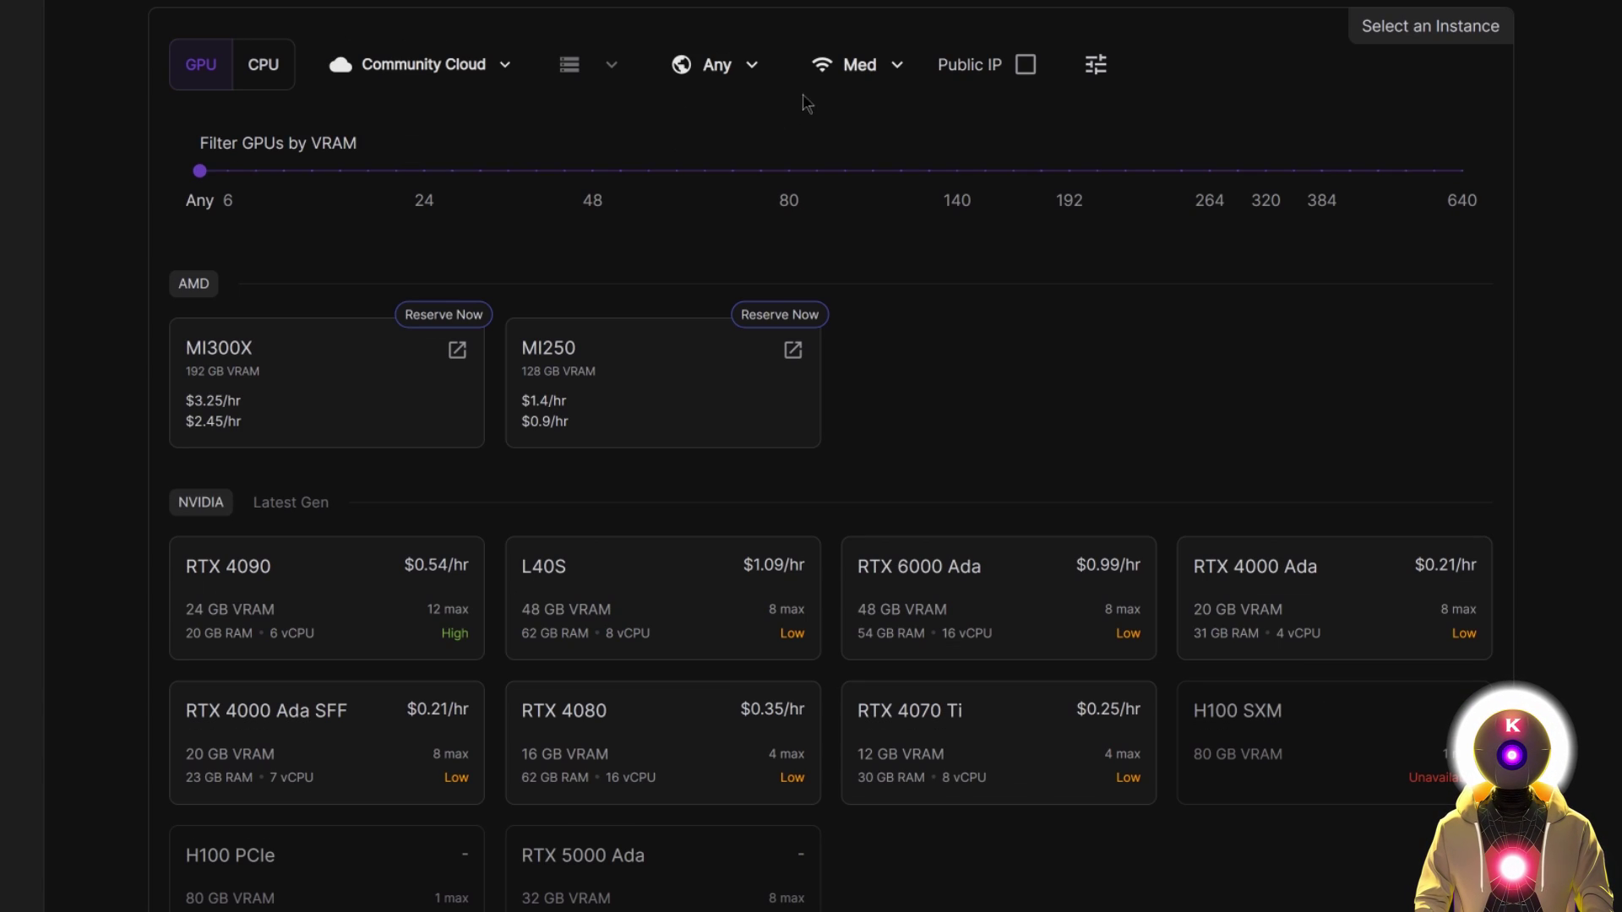
Filter GPUs to Extreme internet speed and select the RTX 3090.
{"action": "left_click", "coordinate": [886, 65]}
{"action": "left_click", "coordinate": [899, 244]}
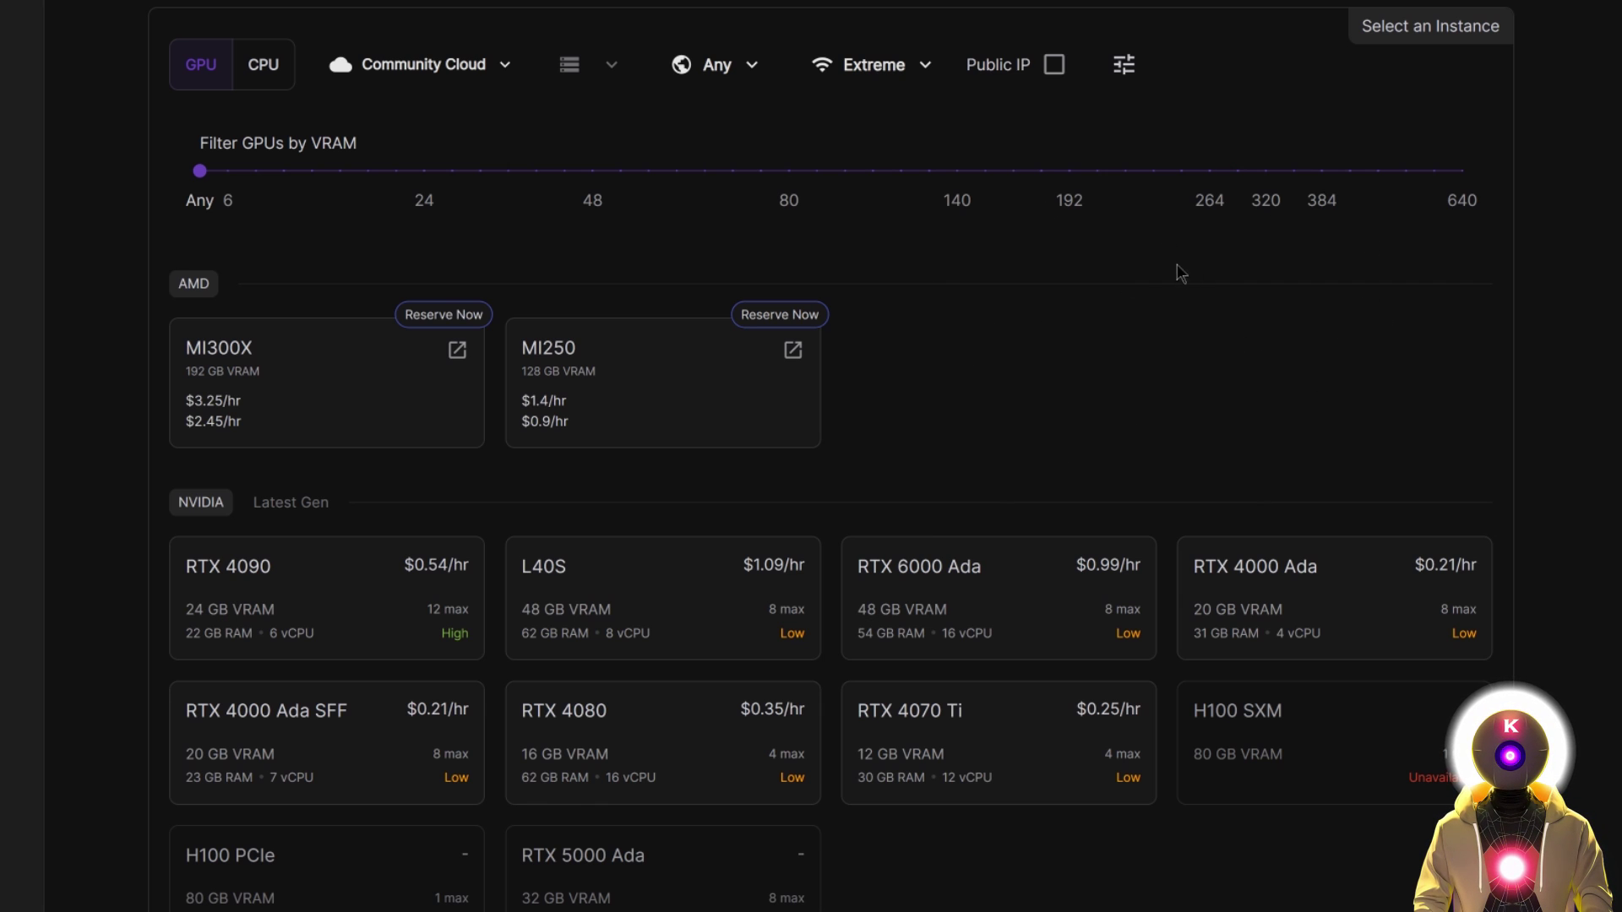
{"action": "scroll", "coordinate": [1098, 236], "scroll_direction": "down", "scroll_amount": 10}
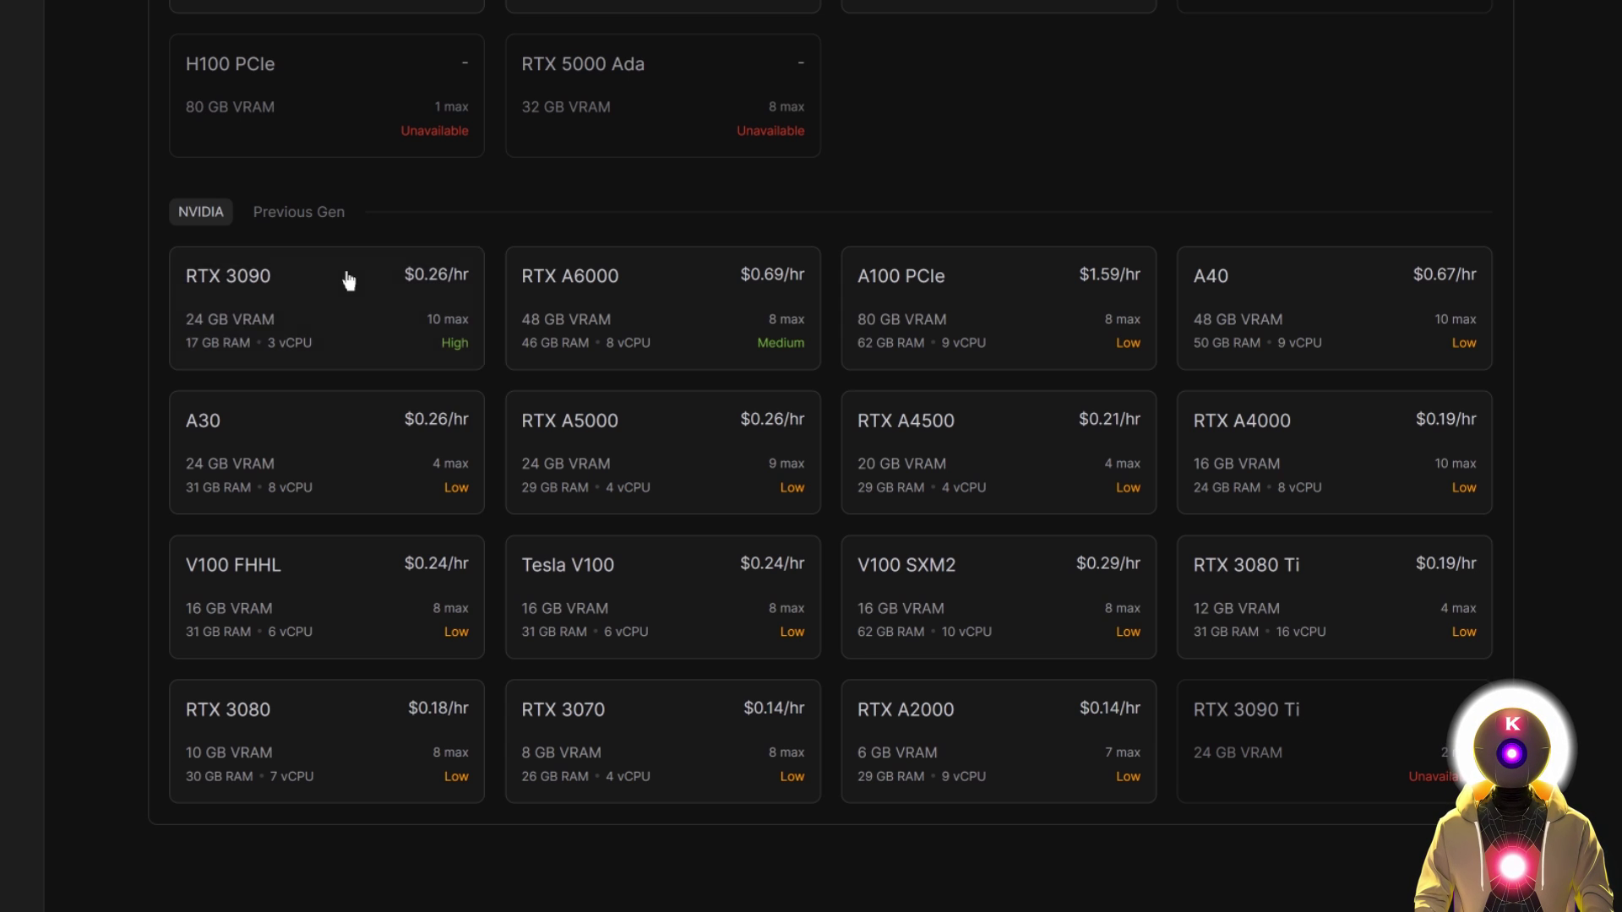
{"action": "left_click", "coordinate": [333, 312]}
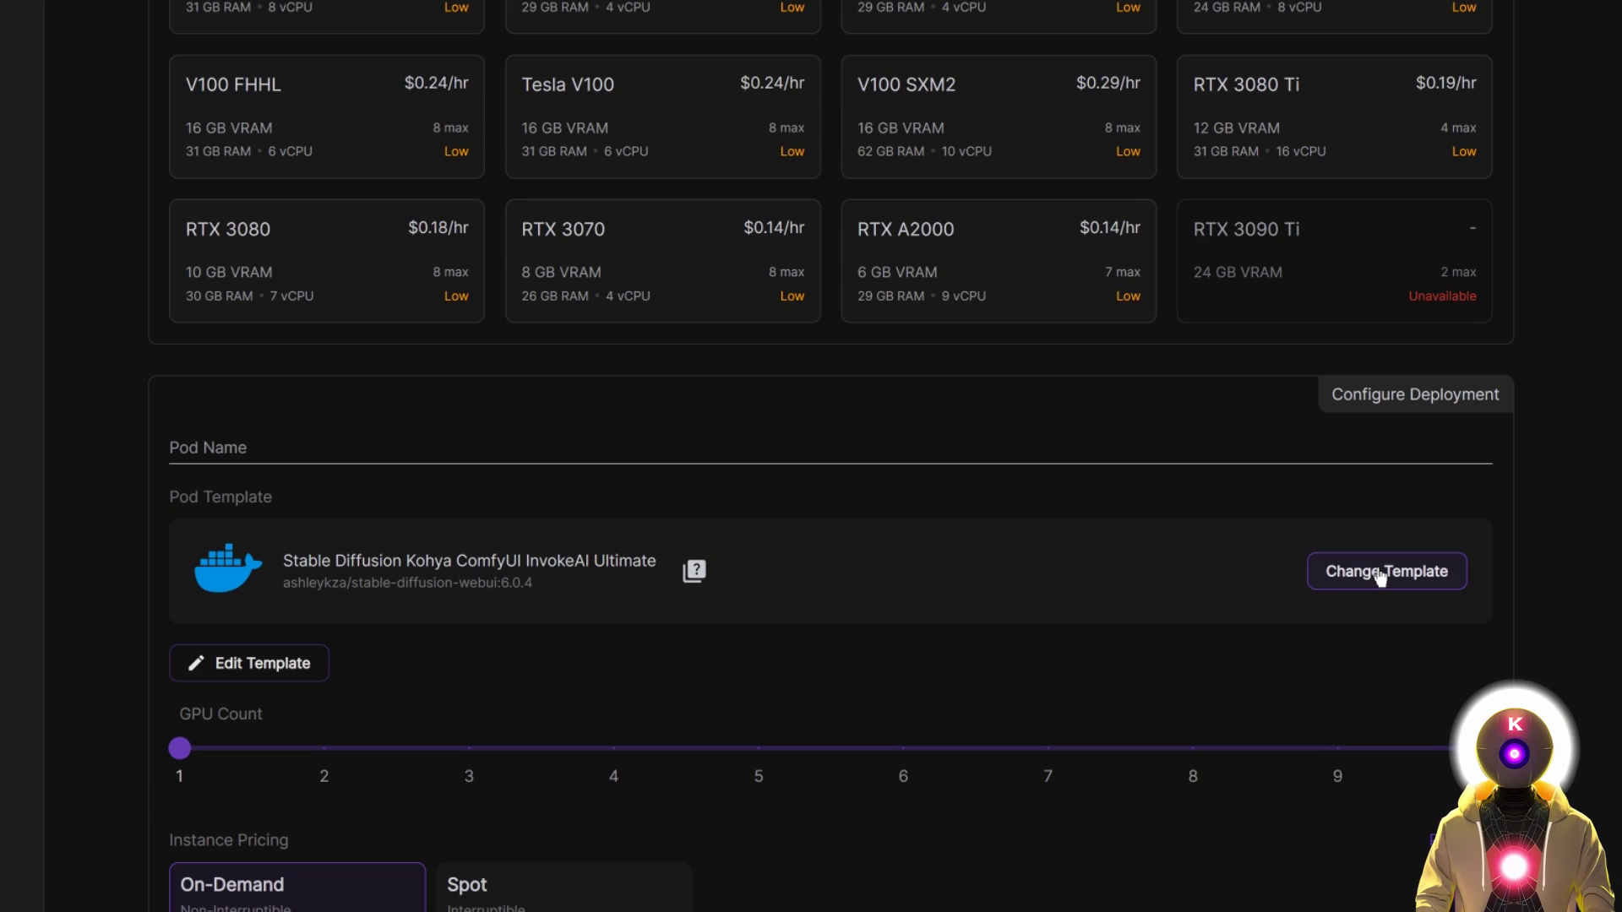
Deploy the RTX 3090 pod on demand with the RunPod Pytorch 2.1 template and expand it under My Pods.
{"action": "left_click", "coordinate": [1380, 575]}
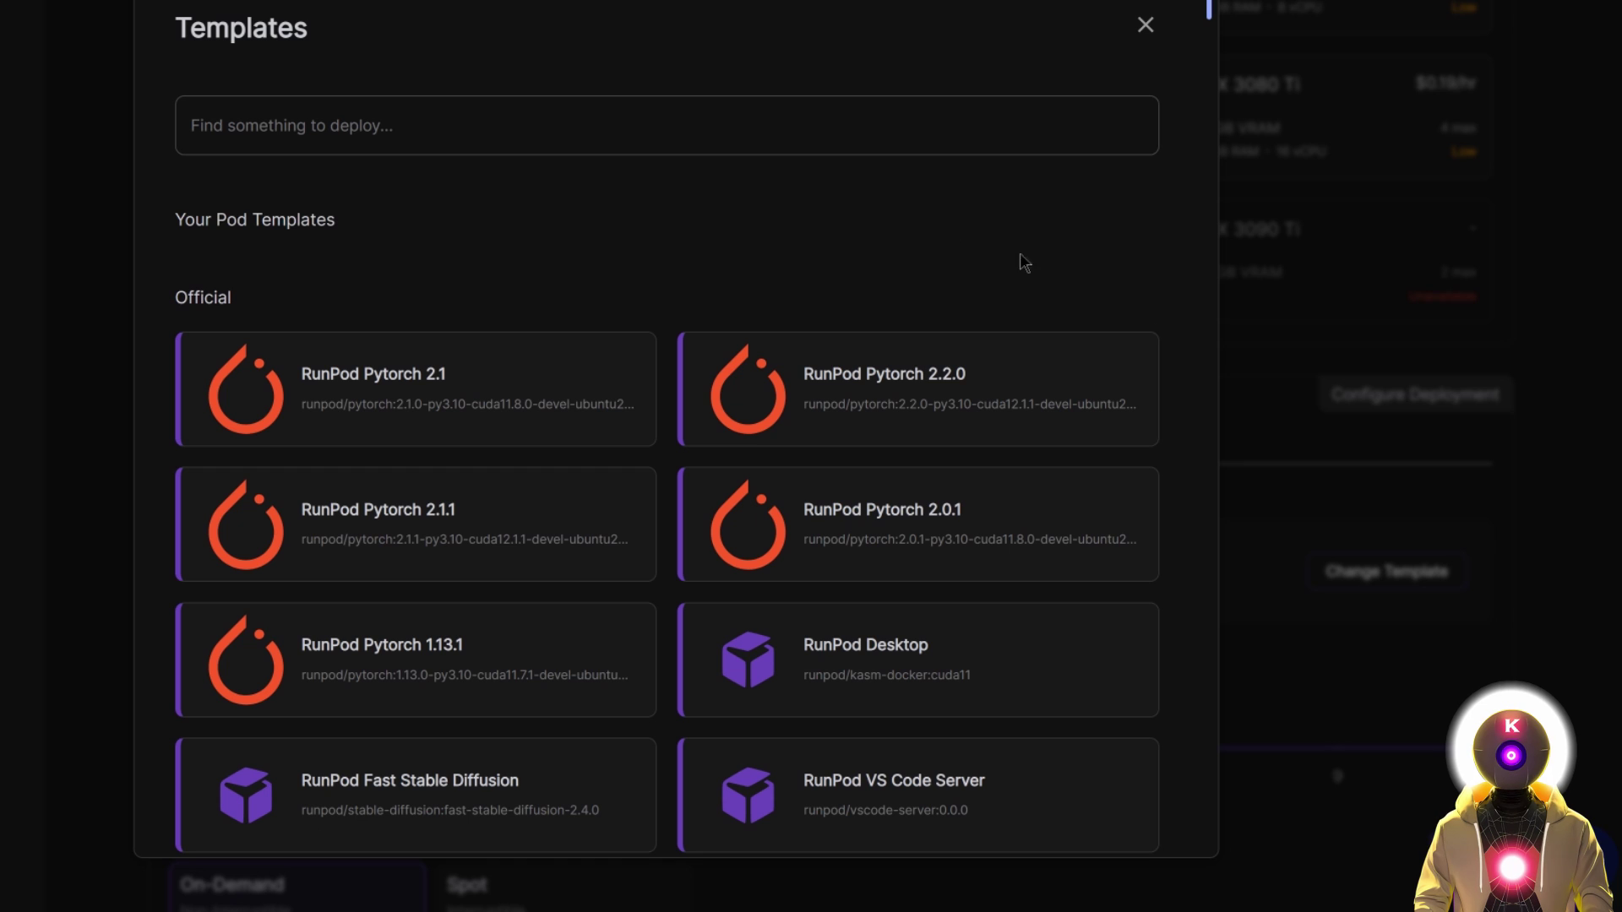
{"action": "left_click", "coordinate": [369, 398]}
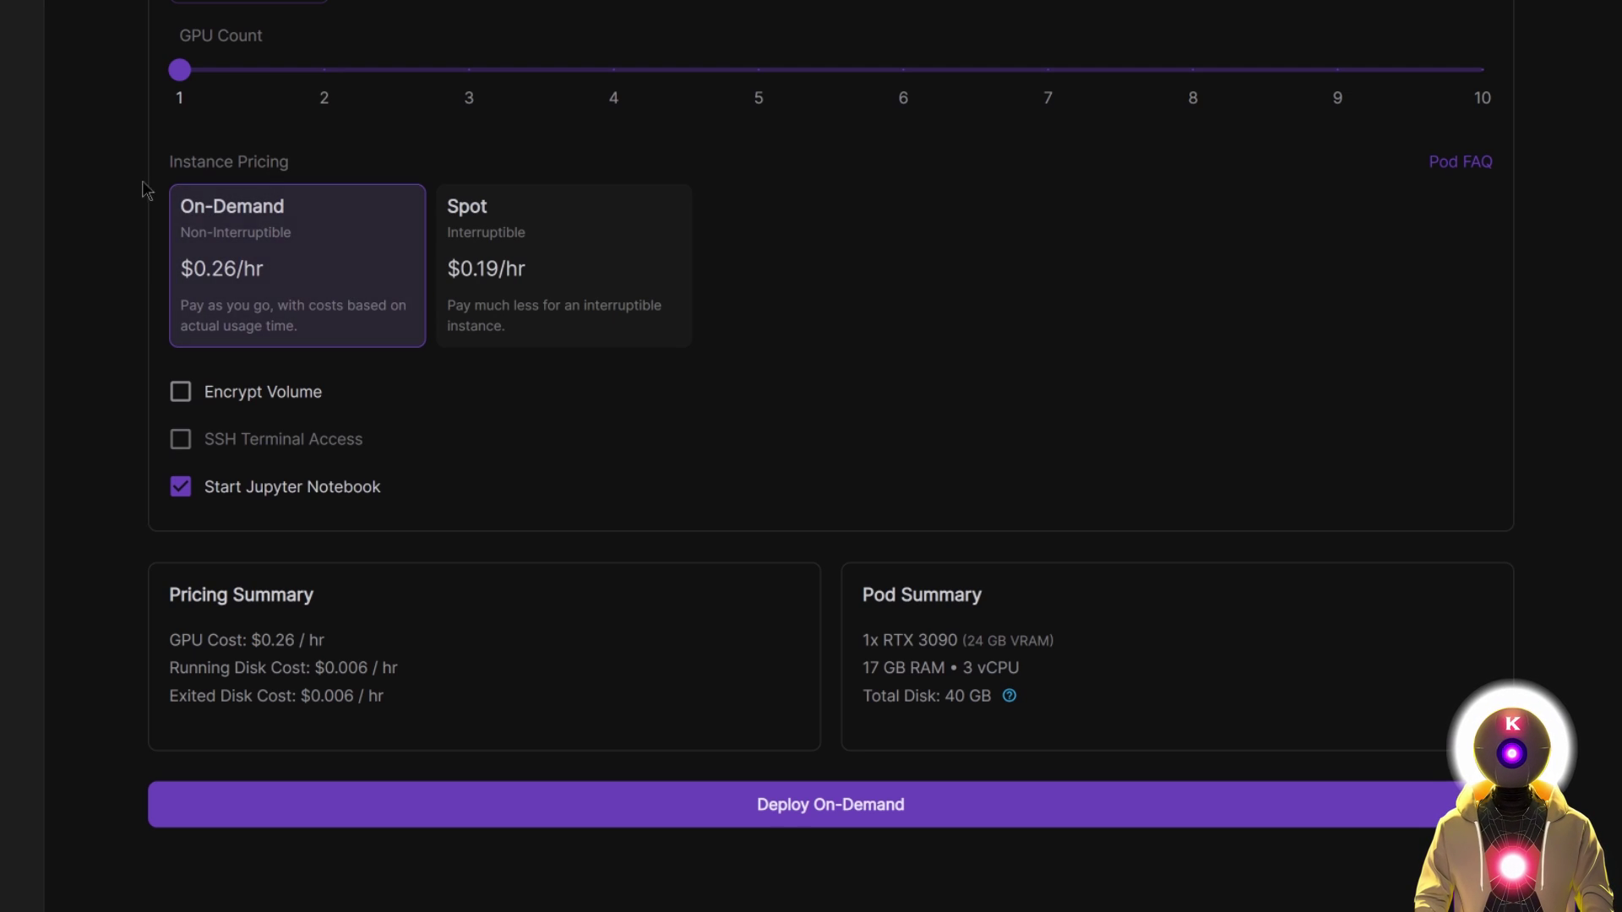
{"action": "left_click", "coordinate": [854, 824]}
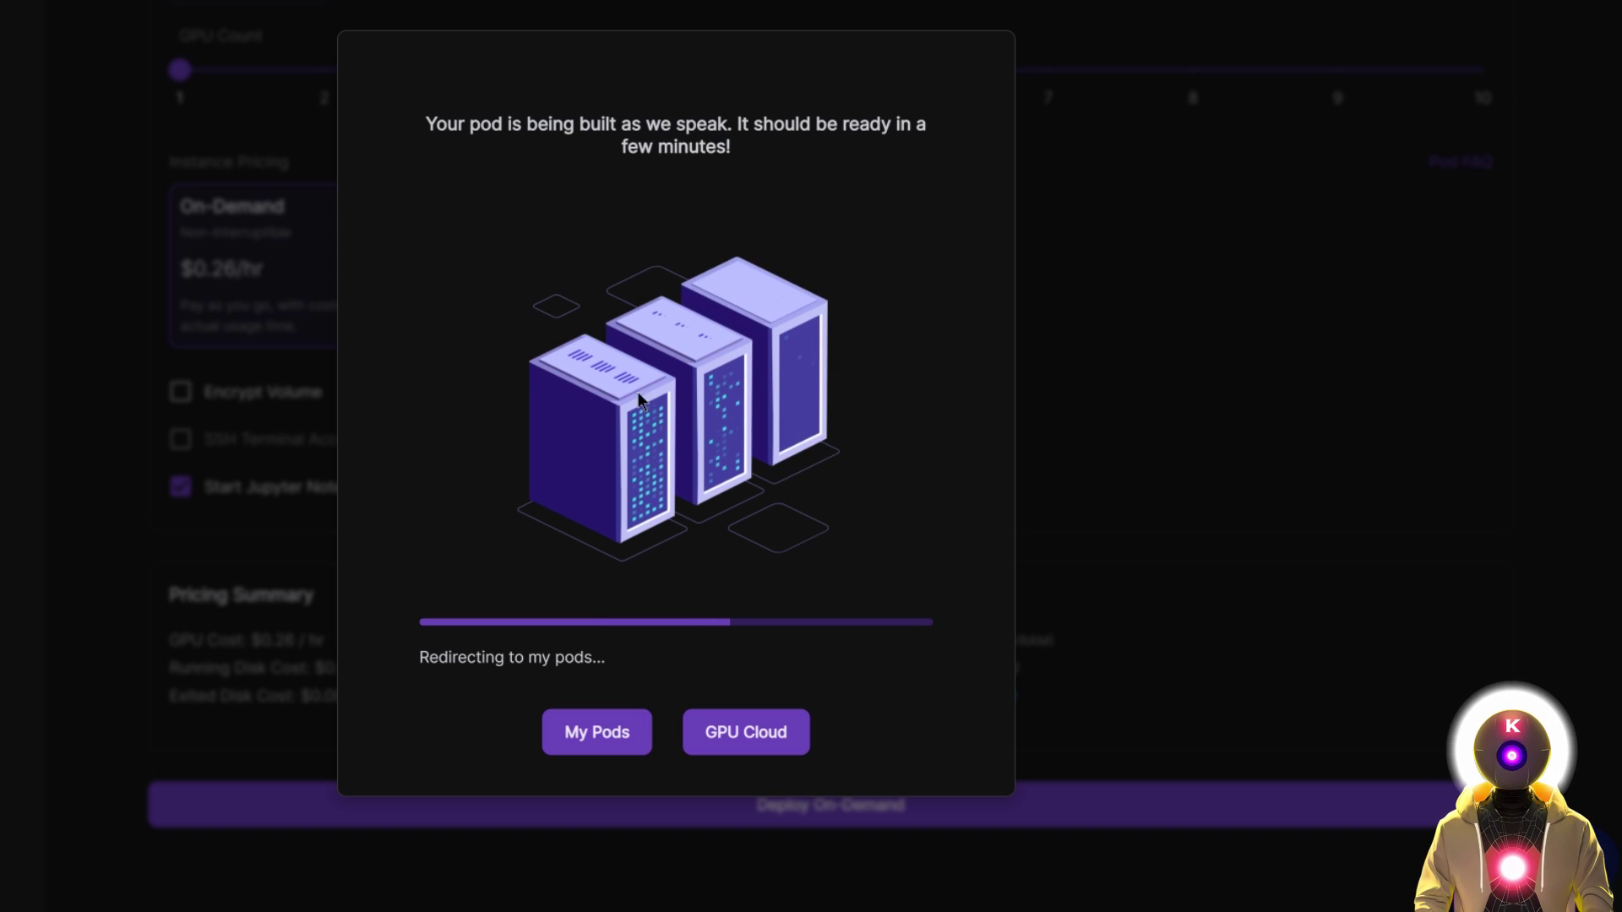
{"action": "left_click", "coordinate": [597, 731]}
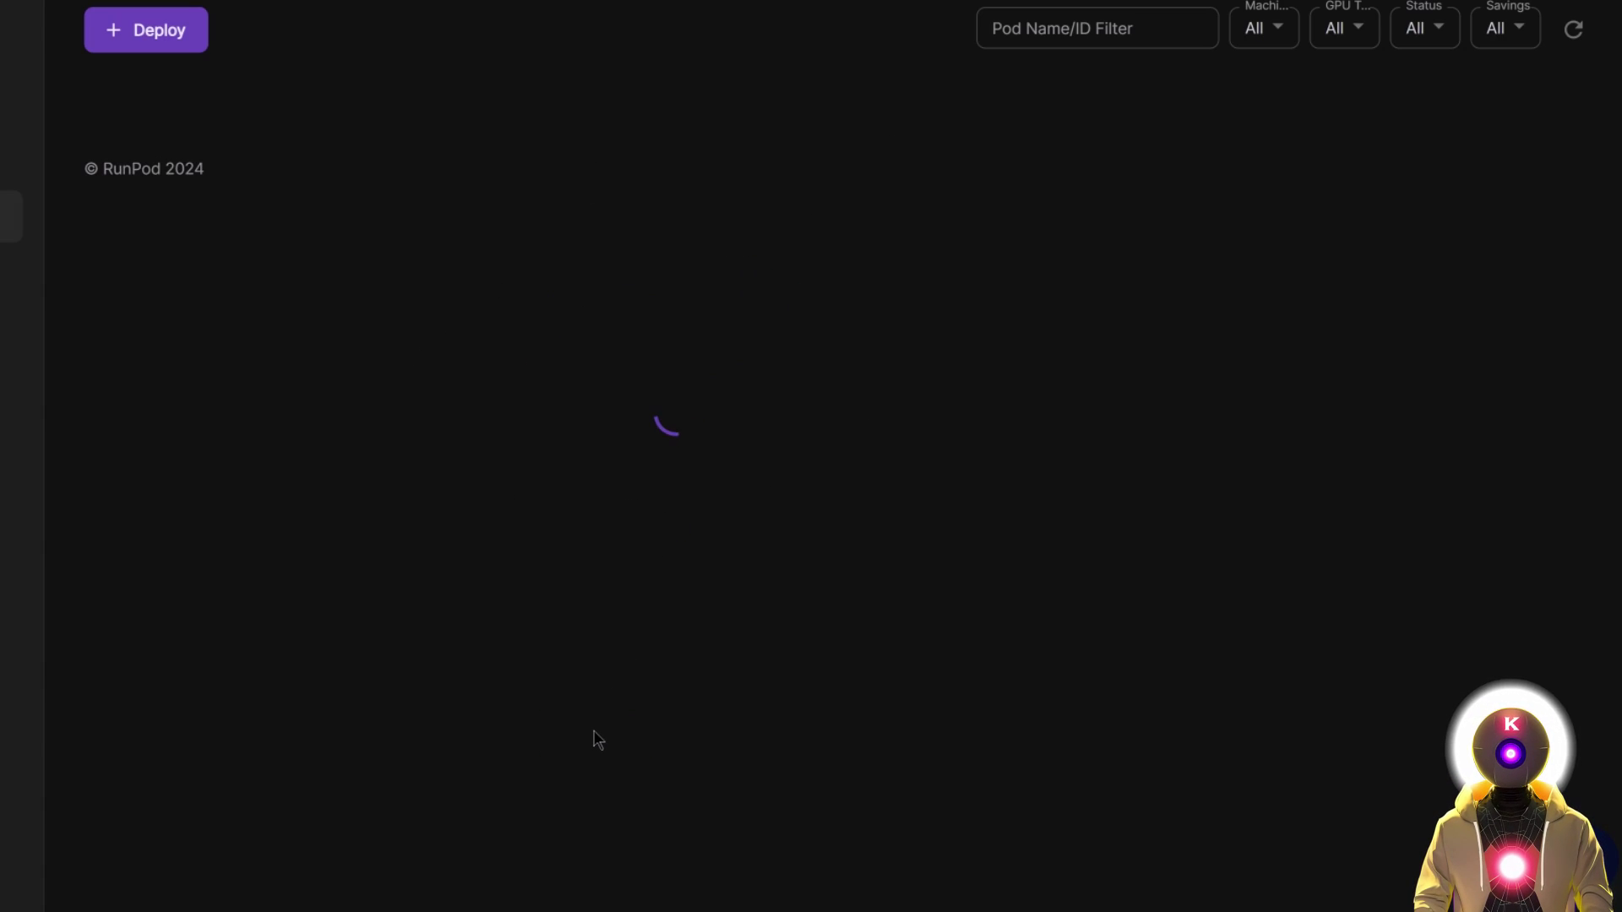
{"action": "left_click", "coordinate": [1550, 131]}
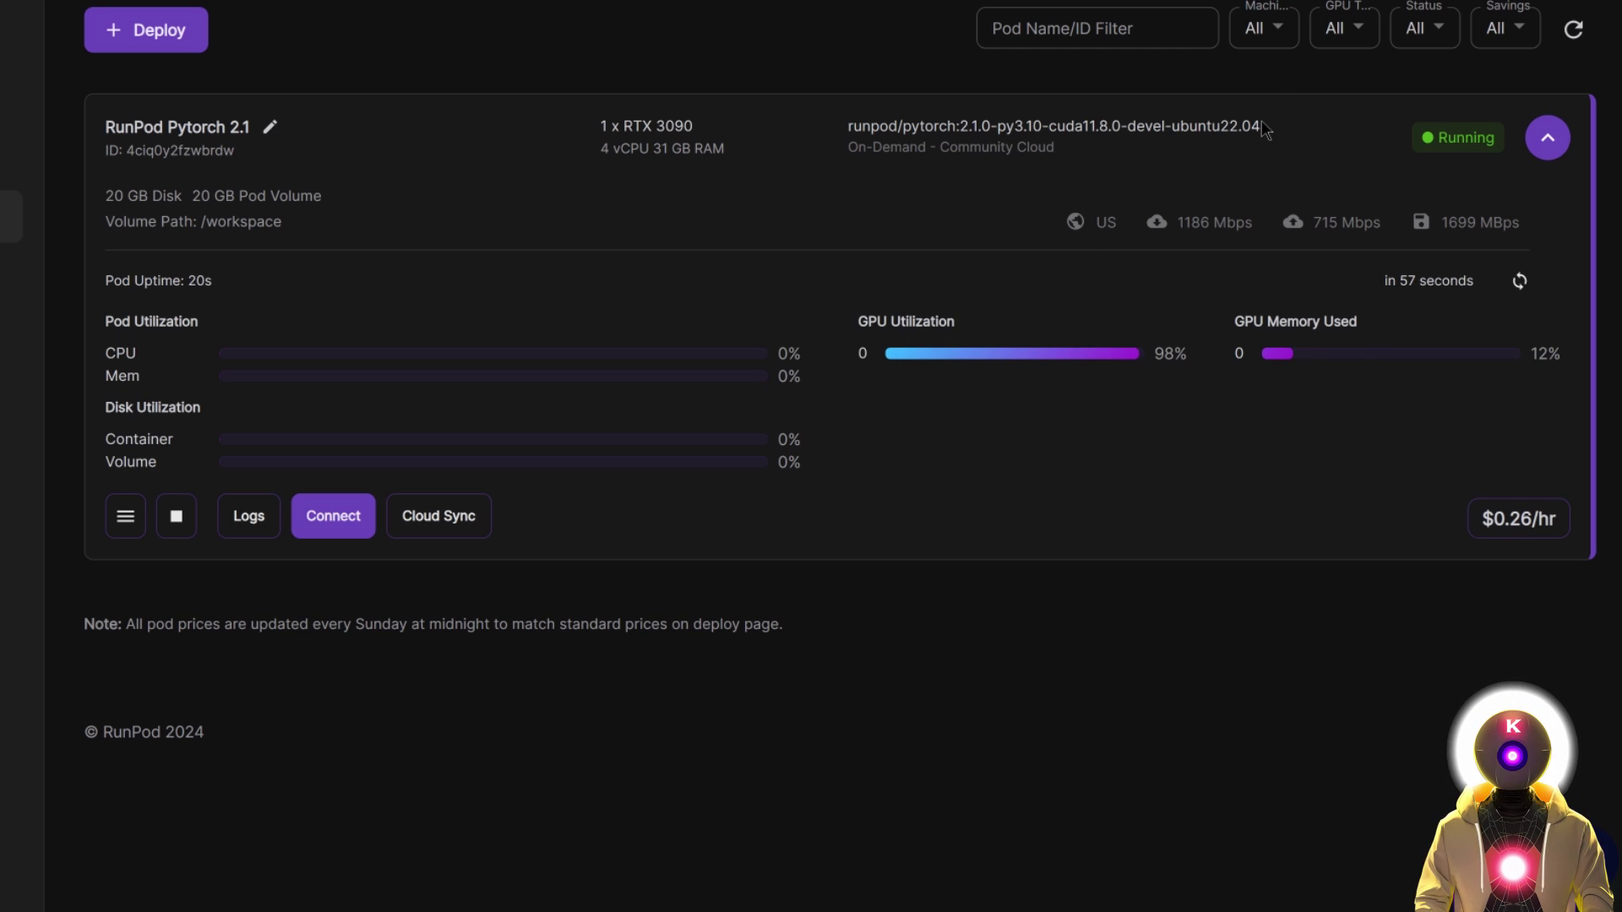
Open the pod's JupyterLab on port 8888 and upload TOONCRAFTER_AUTO_INSTALL-RUNPOD.sh into /workspace.
{"action": "left_click", "coordinate": [333, 518]}
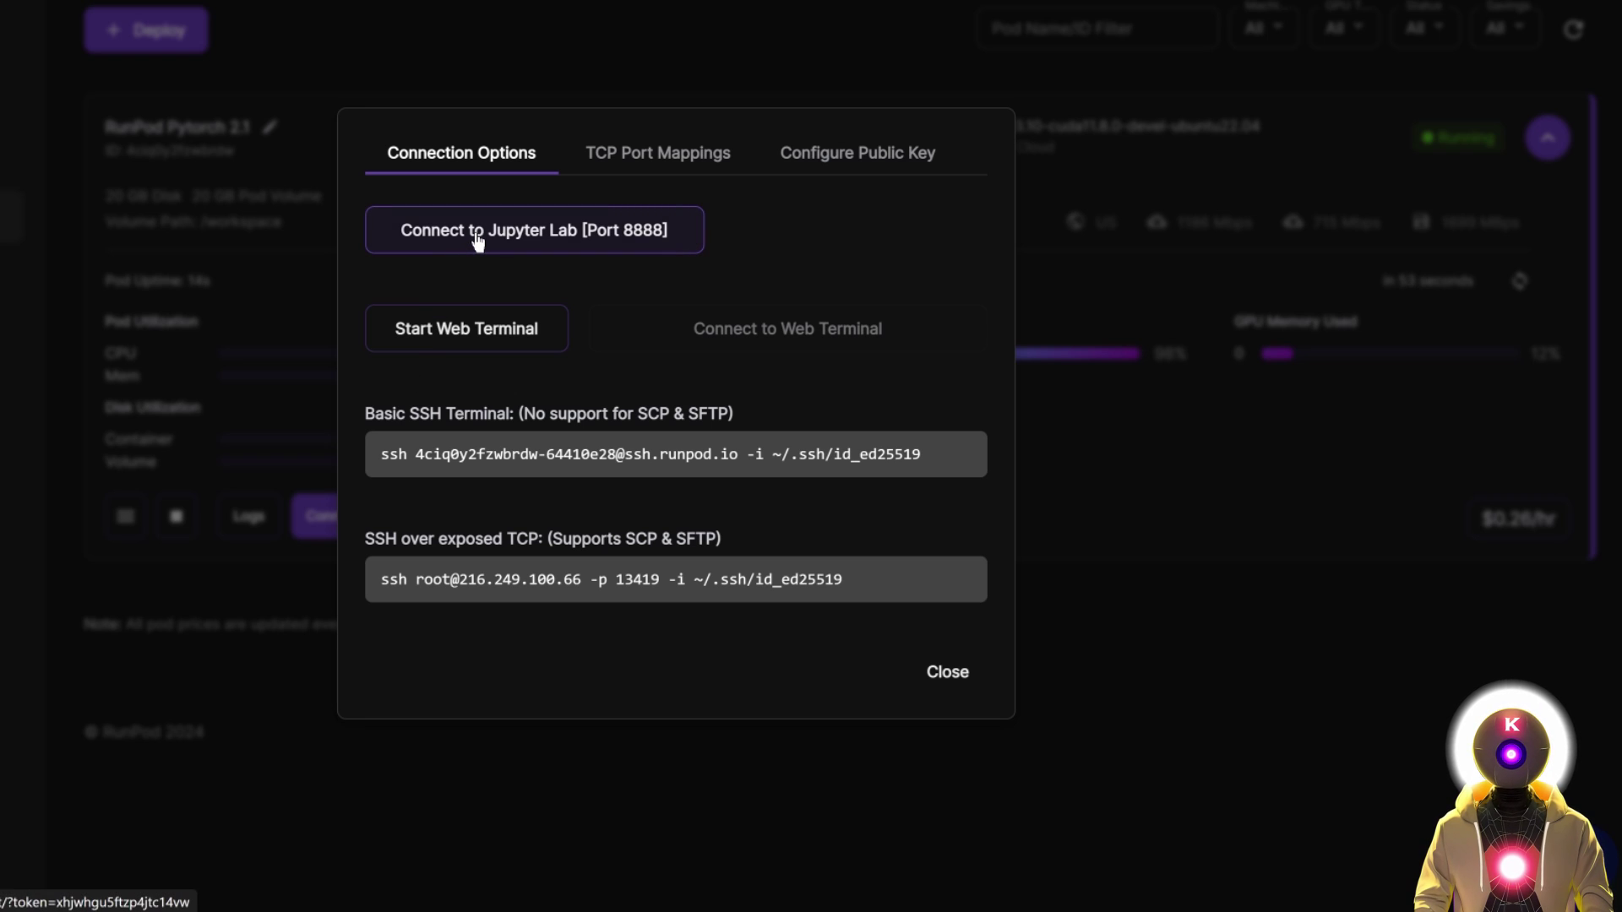
{"action": "left_click", "coordinate": [478, 240]}
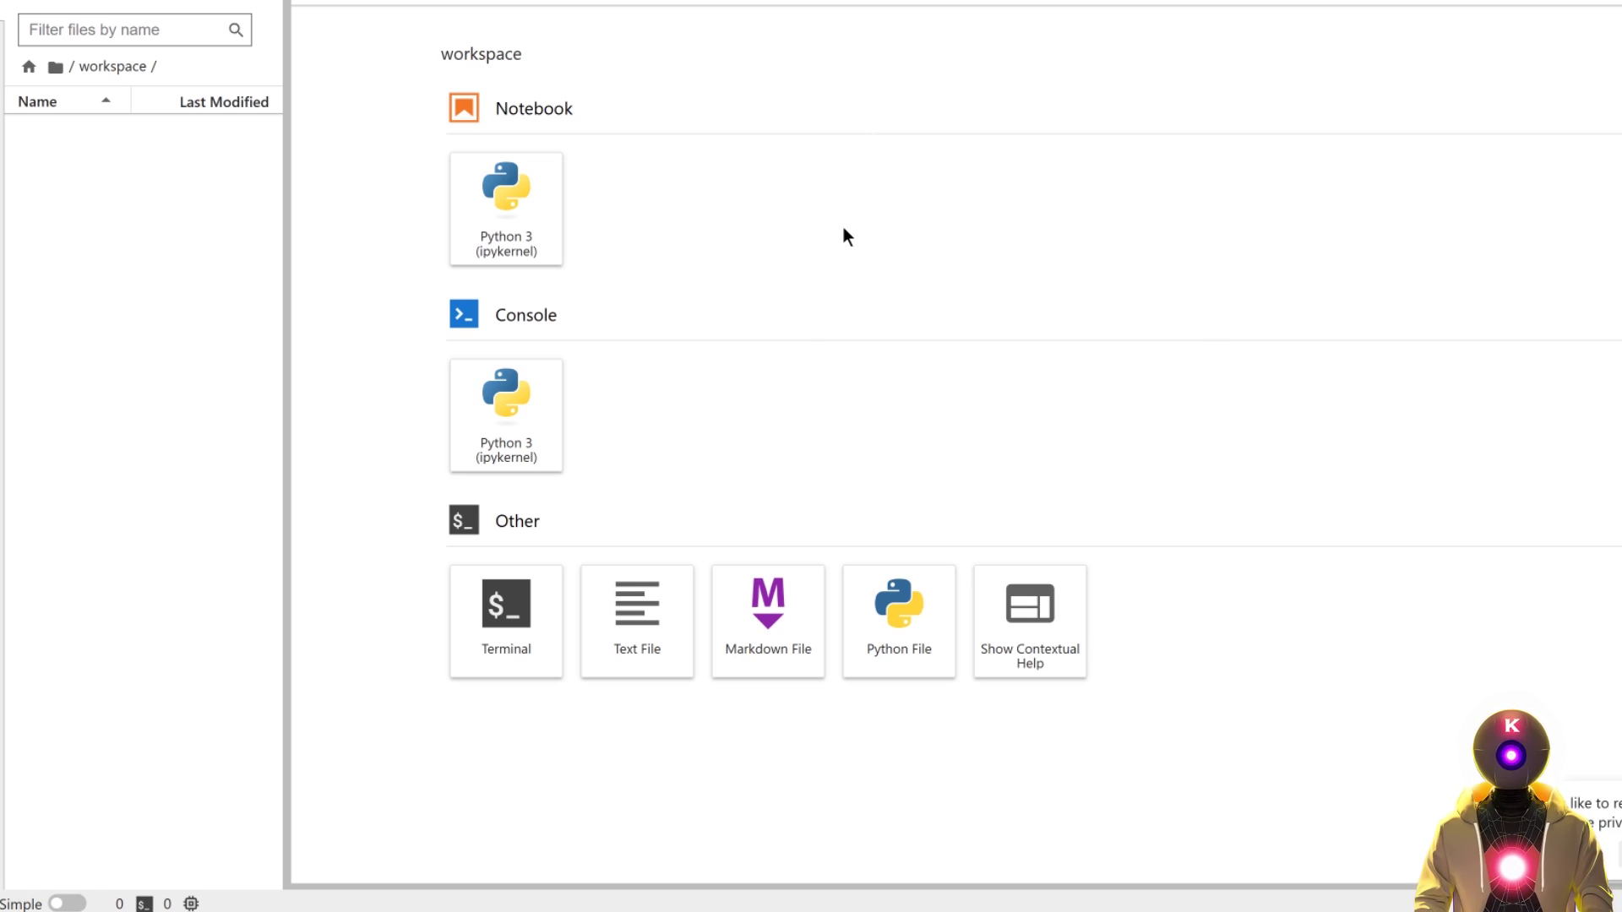
{"action": "key", "text": "alt+Tab"}
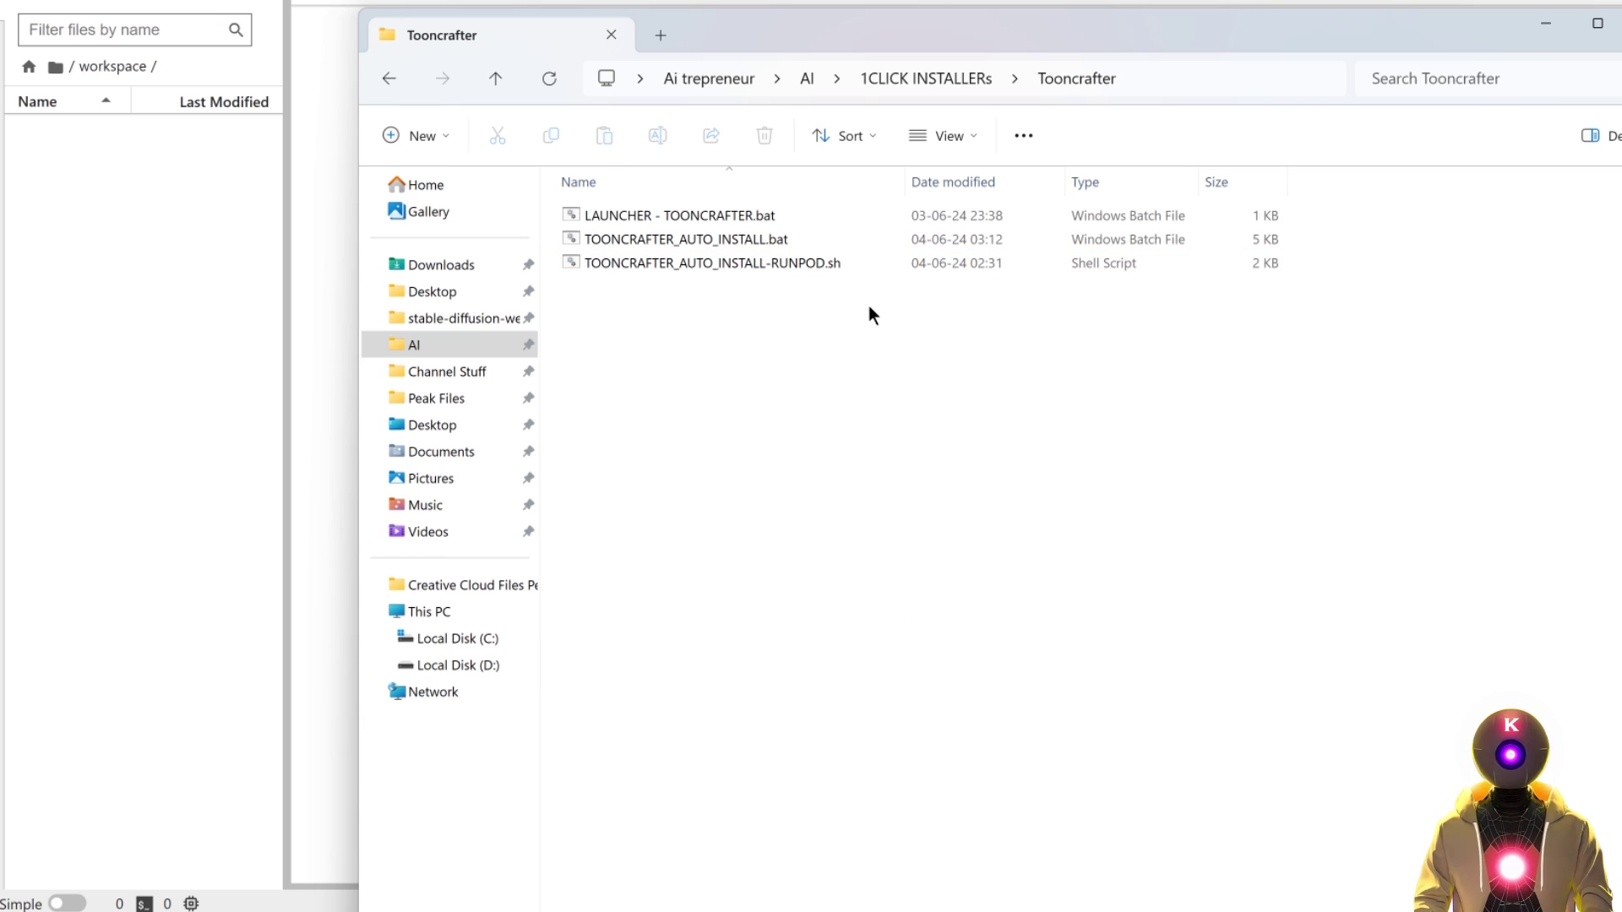
{"action": "left_click", "coordinate": [773, 263]}
{"action": "left_click_drag", "start_coordinate": [773, 262], "coordinate": [165, 257]}
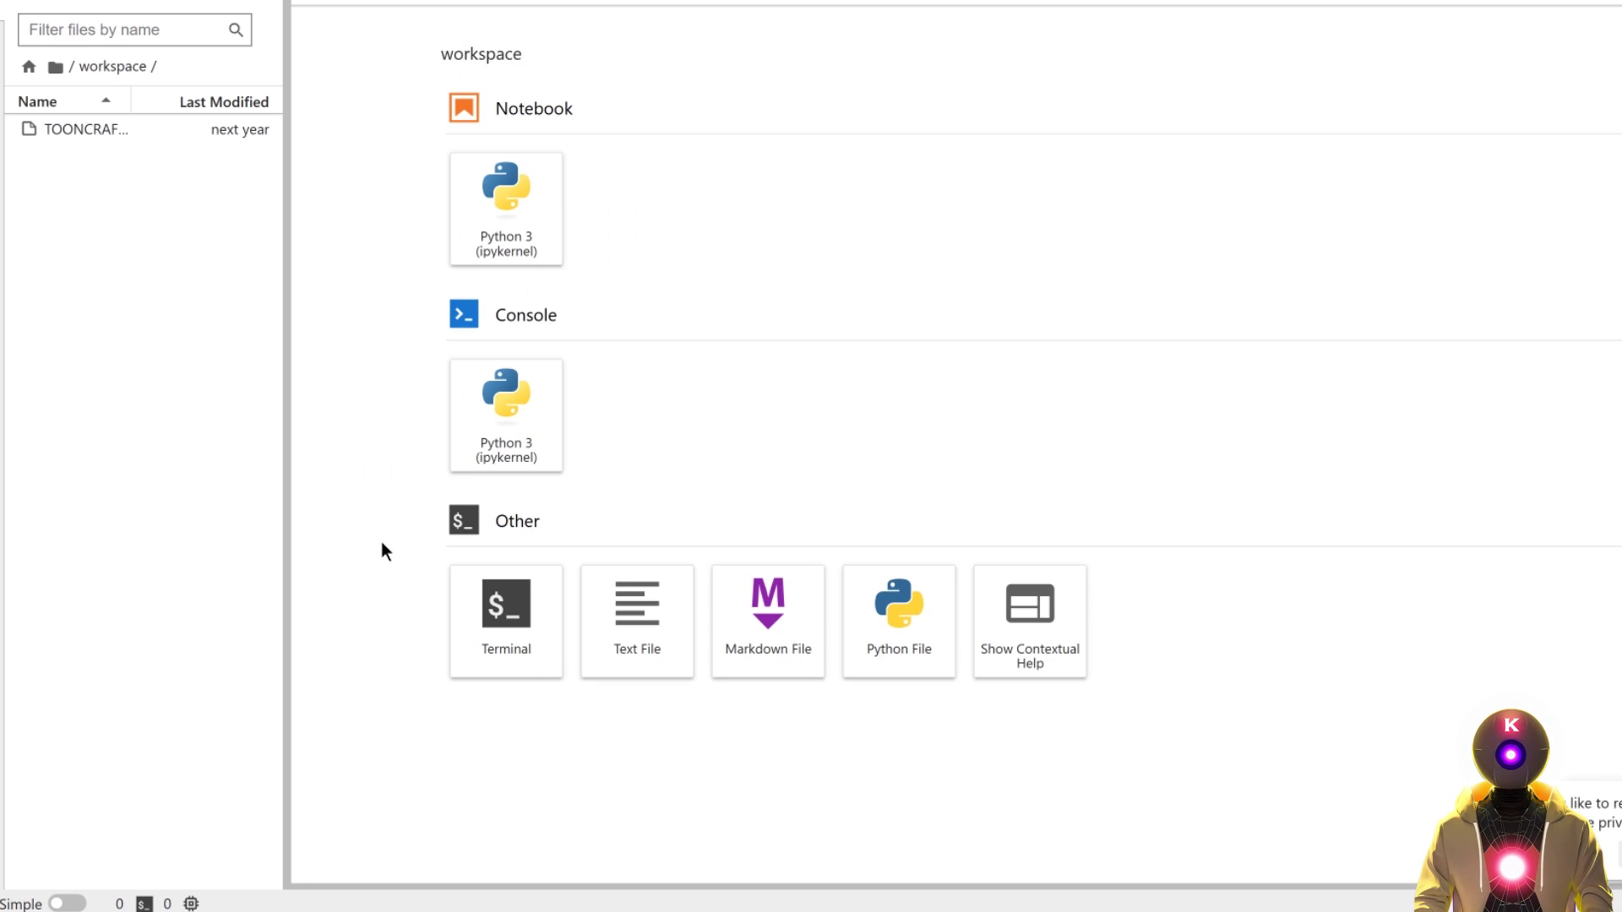
In a terminal, run chmod +x and ./TOONCRAFTER_AUTO_INSTALL-RUNPOD.sh, then open the gradio.live URL.
{"action": "left_click", "coordinate": [506, 616]}
{"action": "type", "text": "chmod +x TOONCRAFTER_AUTO_INSTALL-RUNPOD.sh ./TOONCRAFTER_AUTO_INSTALL-RUNPOD.sh"}
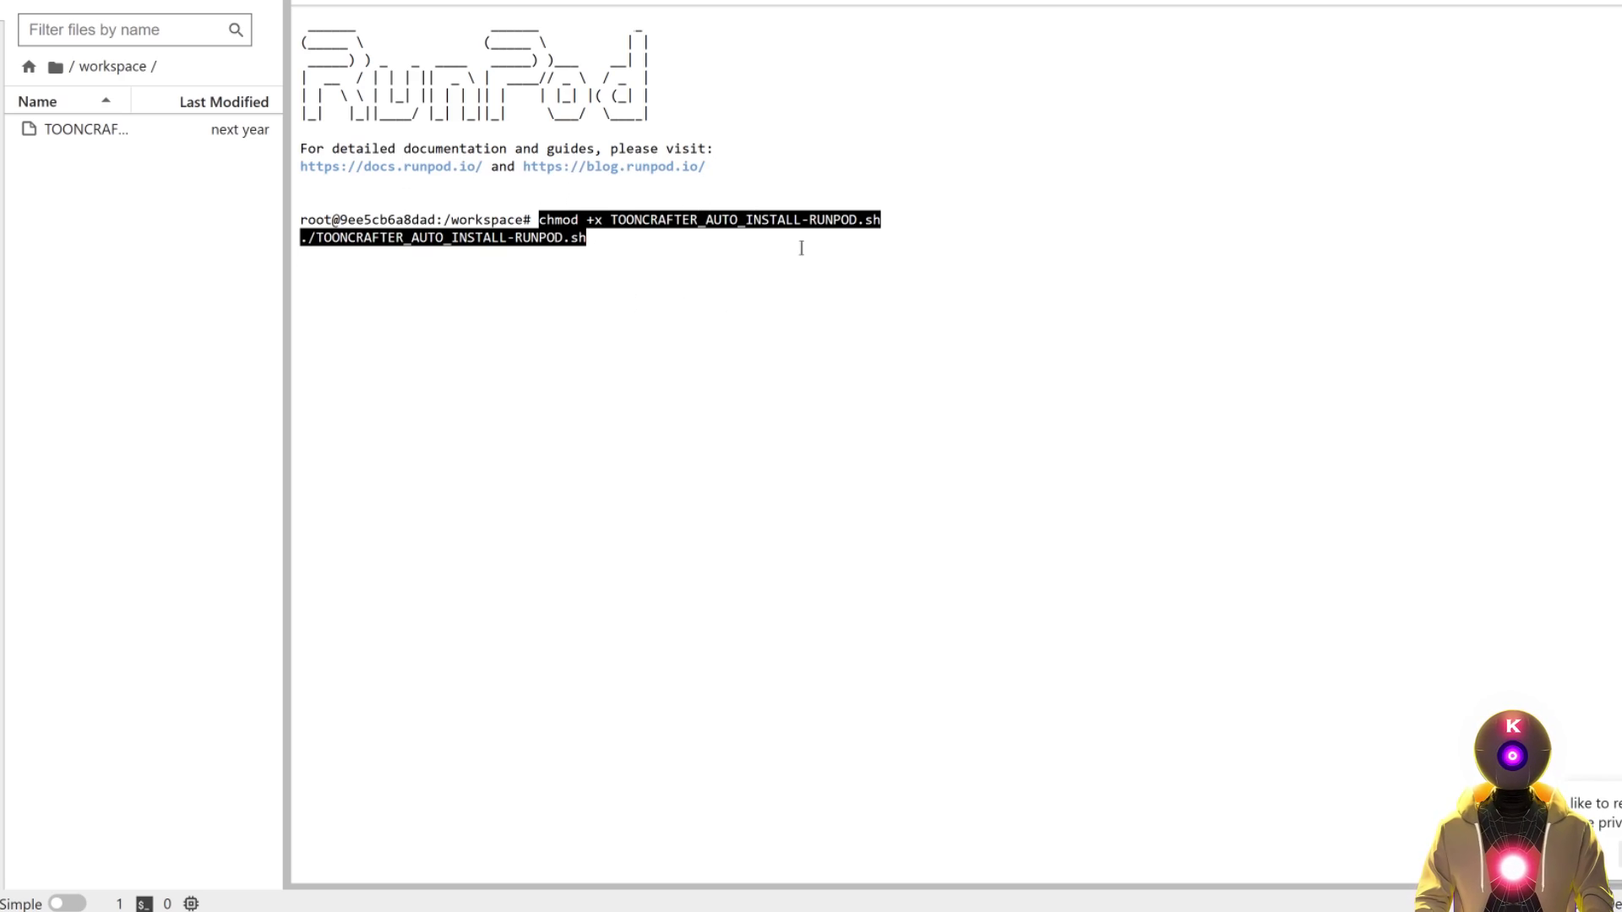
{"action": "key", "text": "Return"}
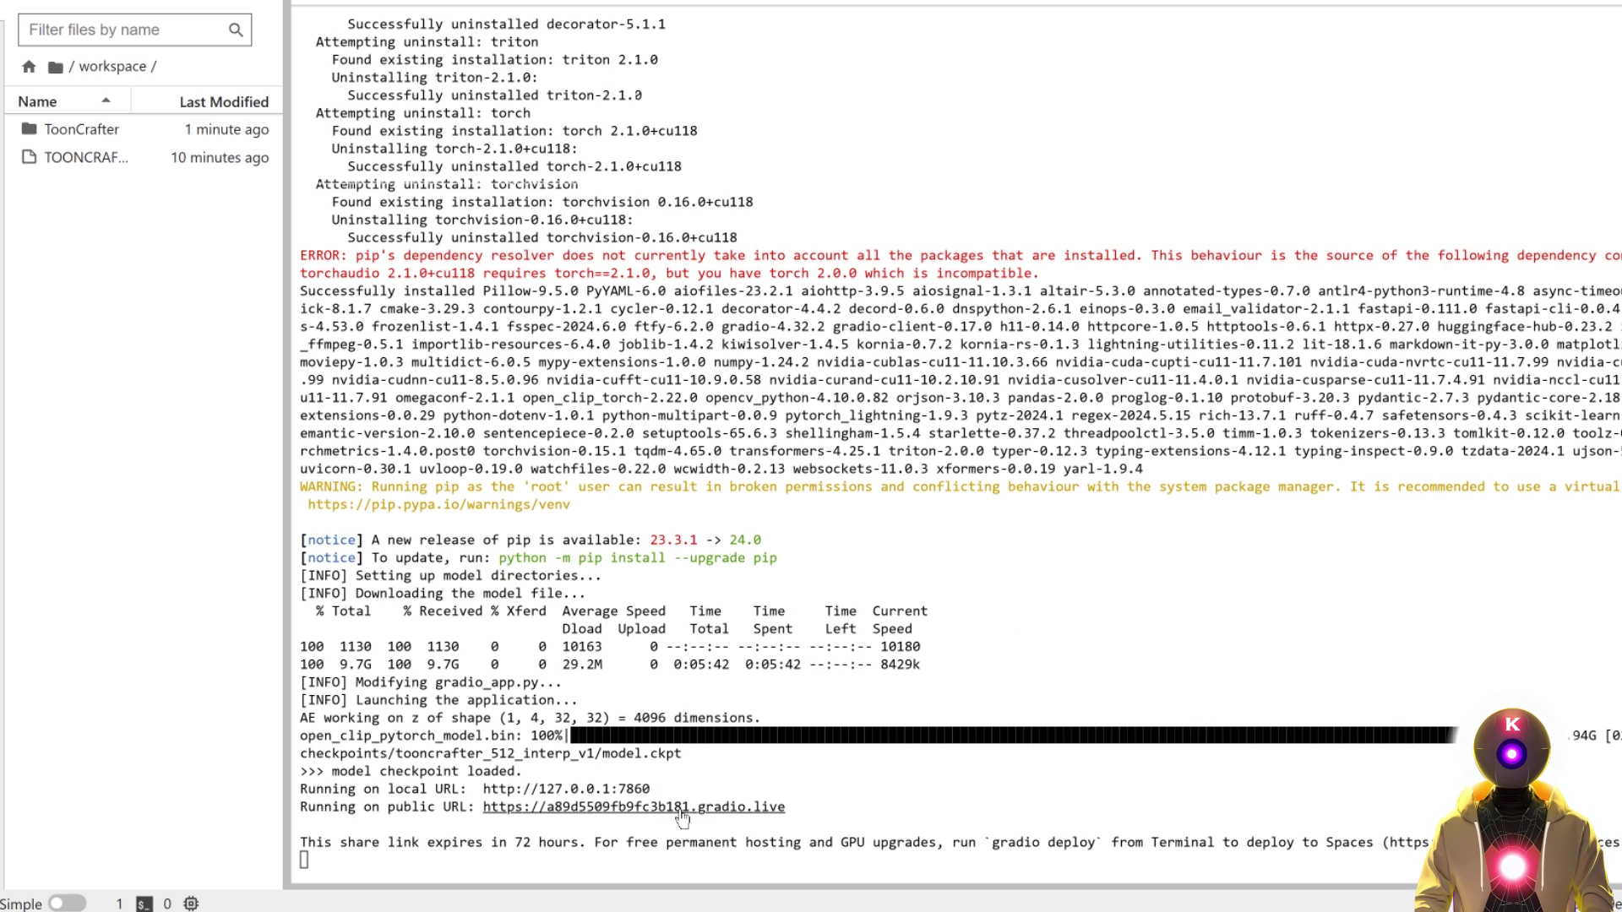
{"action": "left_click", "coordinate": [682, 809]}
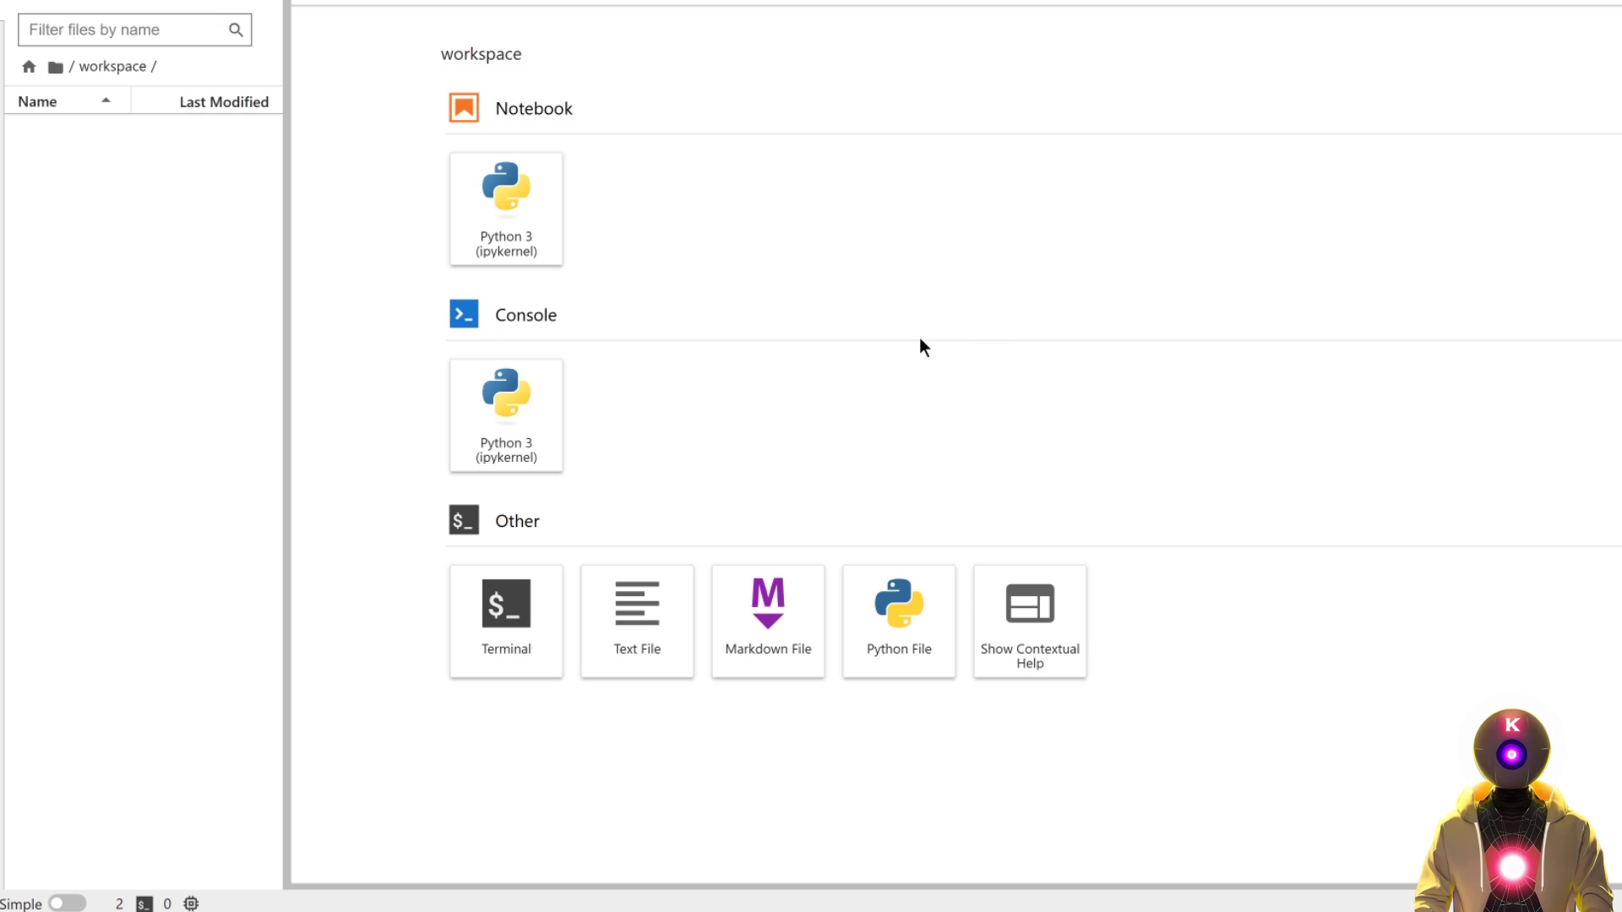
In a new terminal, git clone ToonCrafter, enter its folder and pip install -r requirements.txt.
{"action": "left_click", "coordinate": [506, 621]}
{"action": "type", "text": "git clone https://github.com/ToonCrafter/ToonCrafter"}
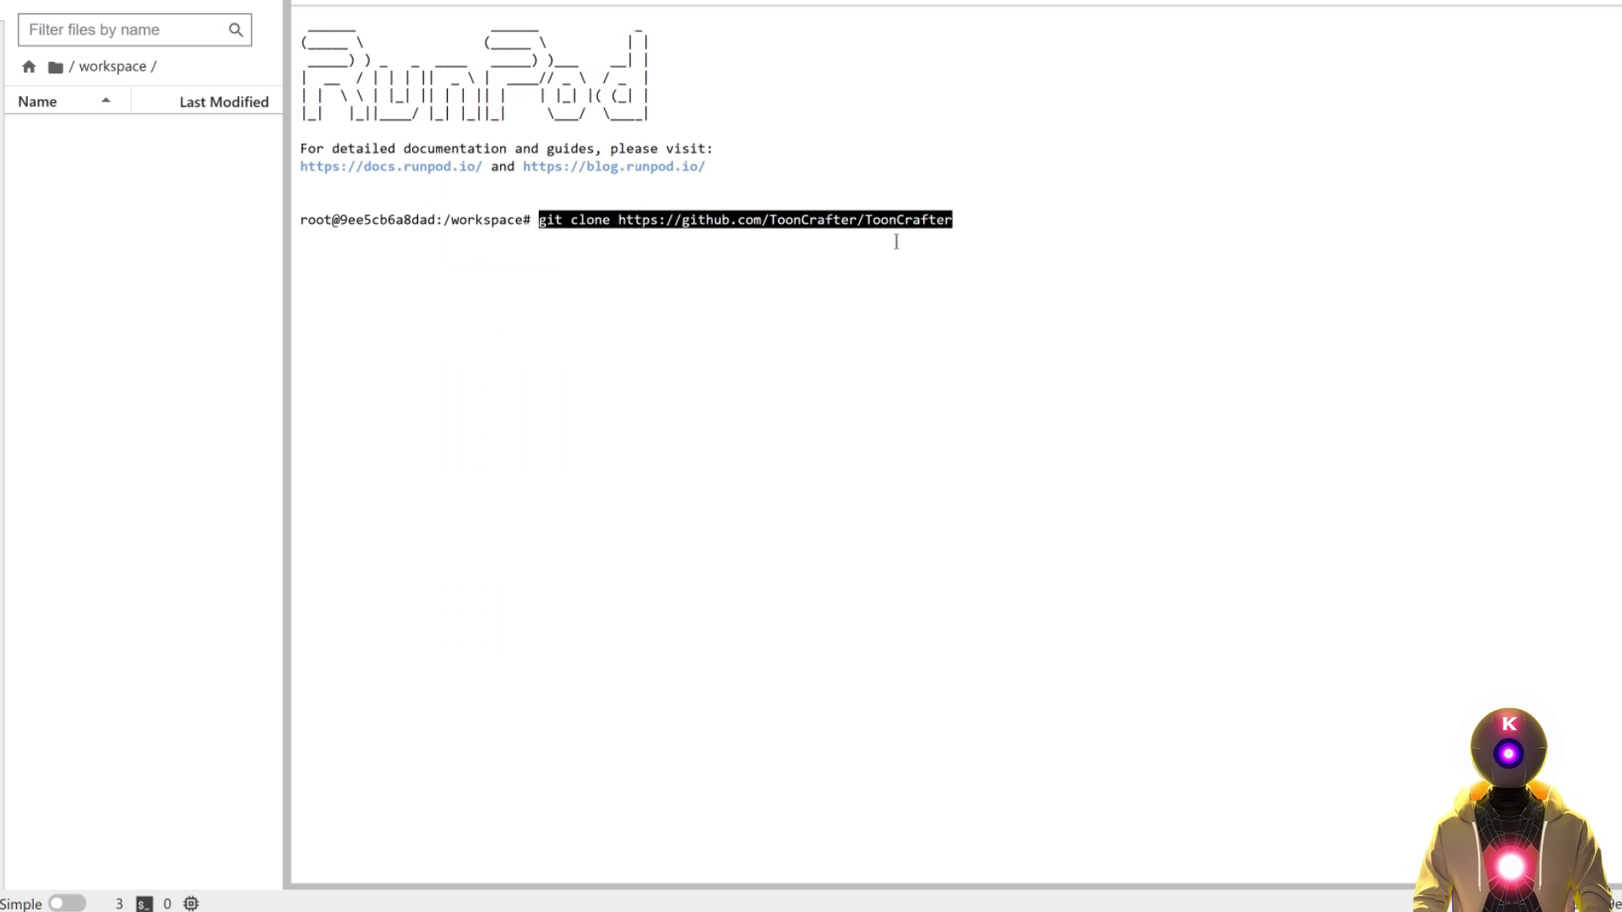
{"action": "key", "text": "Return"}
{"action": "type", "text": "cd ToonCrafter"}
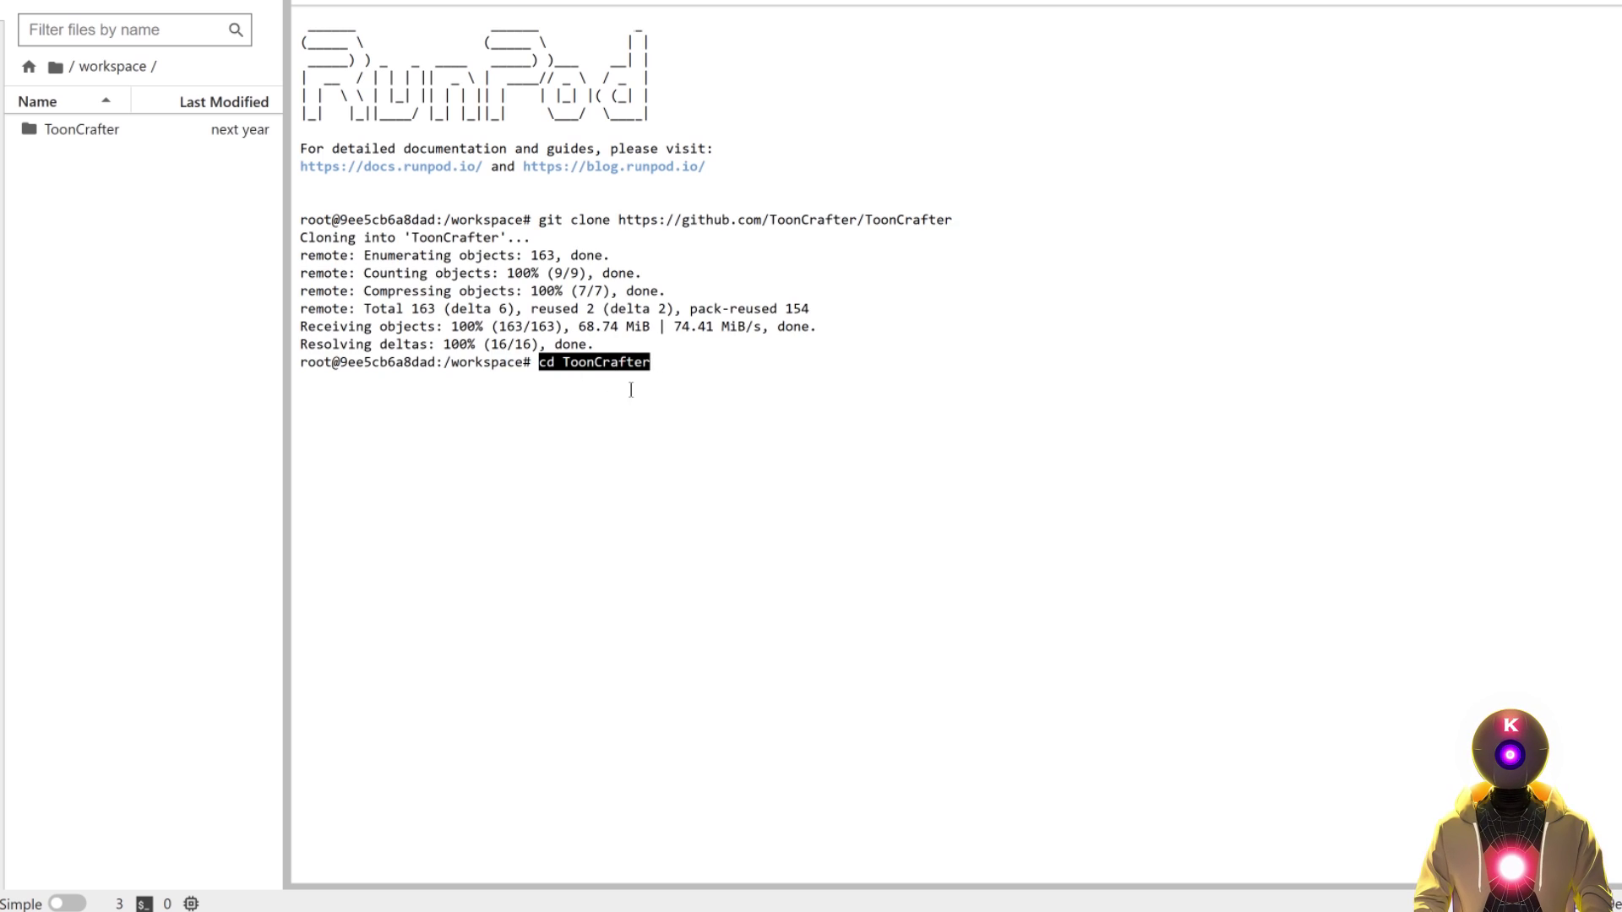
{"action": "key", "text": "Return"}
{"action": "type", "text": "pip install -r requirements.txt"}
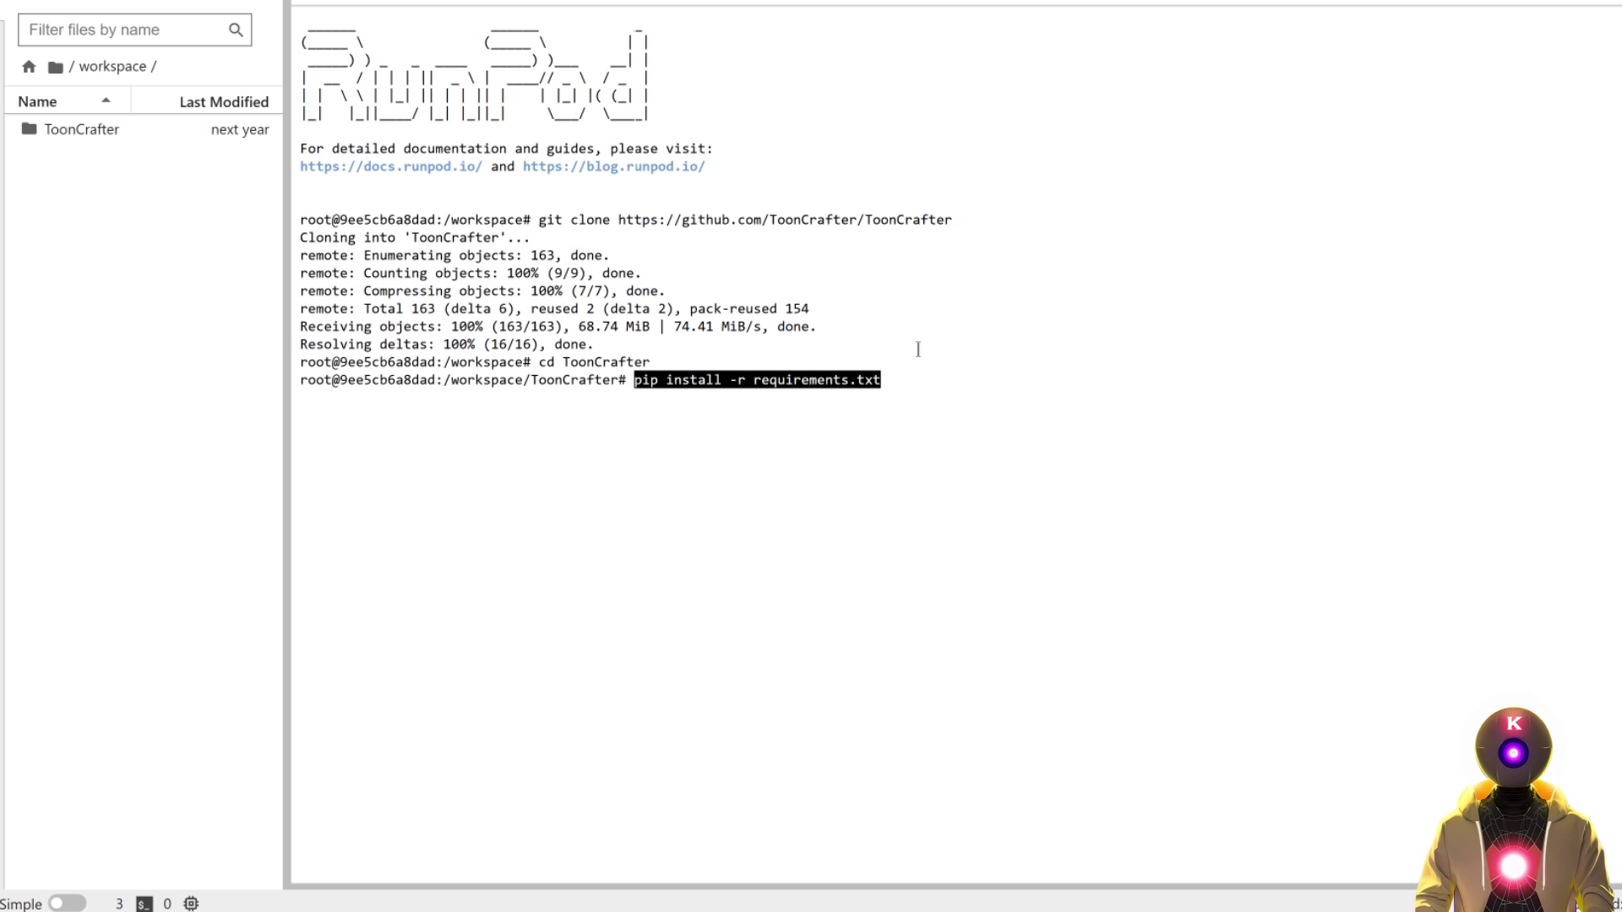
{"action": "key", "text": "Return"}
Create checkpoints/tooncrafter_512_interp_v1, curl the 9.7 GB model.ckpt into it, and return to ToonCrafter.
{"action": "type", "text": "mkdir -p checkpoints/tooncrafter_512_interp_v1"}
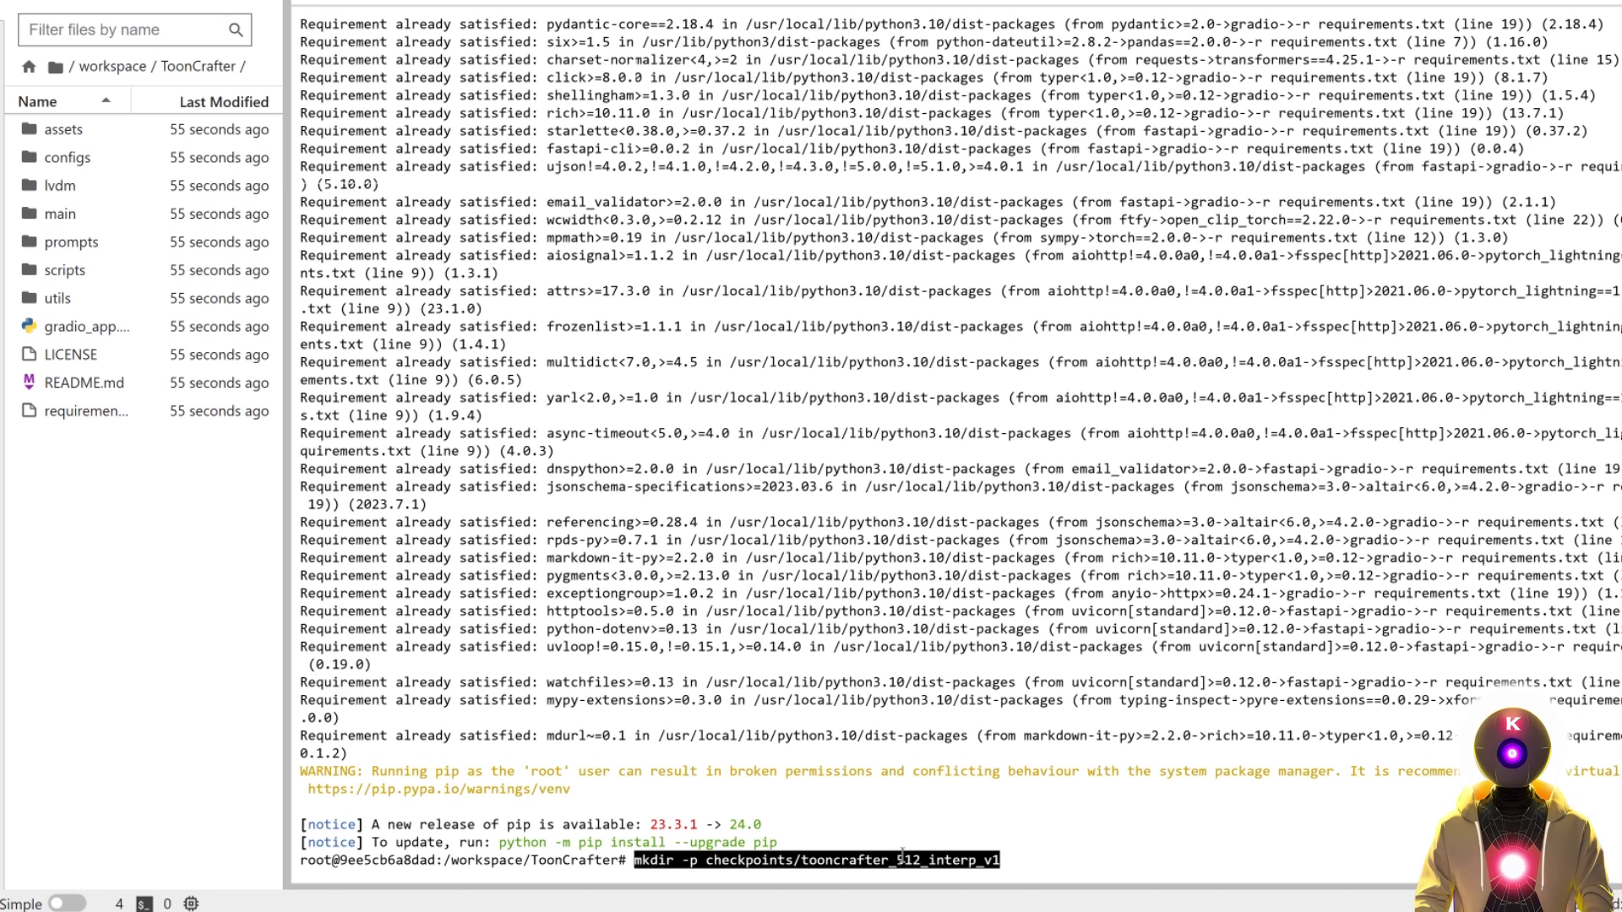
{"action": "key", "text": "Return"}
{"action": "type", "text": "cd checkpoints/tooncrafter_512_interp_v1"}
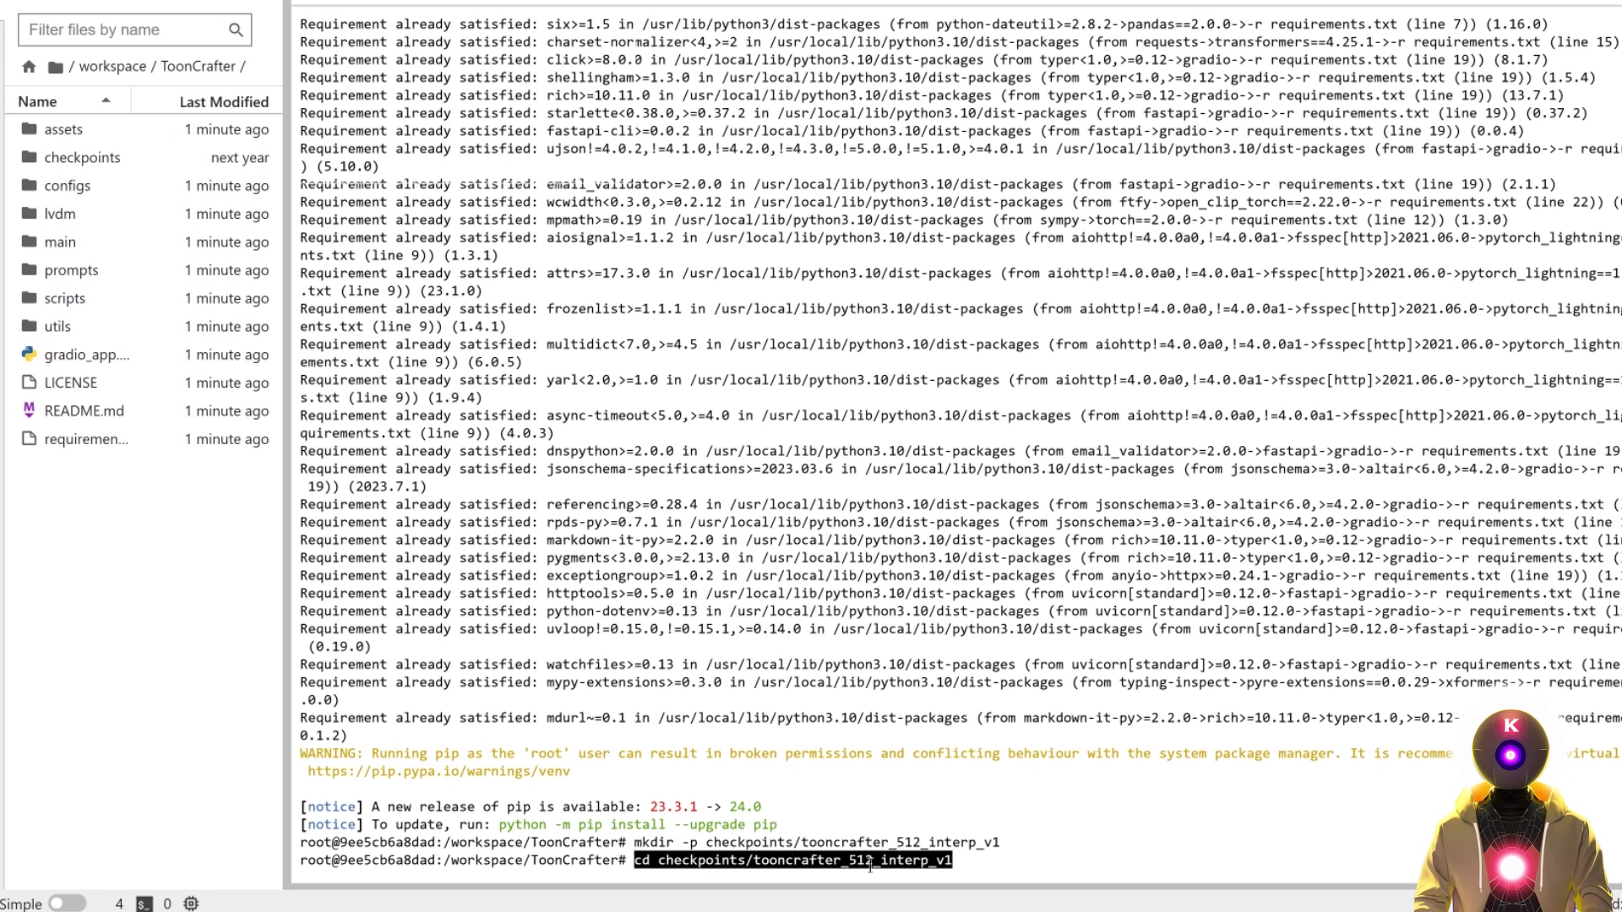
{"action": "key", "text": "Return"}
{"action": "type", "text": "curl -L -o \"model.ckpt\" \"https://huggingface.co/Doubiiu/ToonCrafter/resolve/main/model.ckpt?download=true\""}
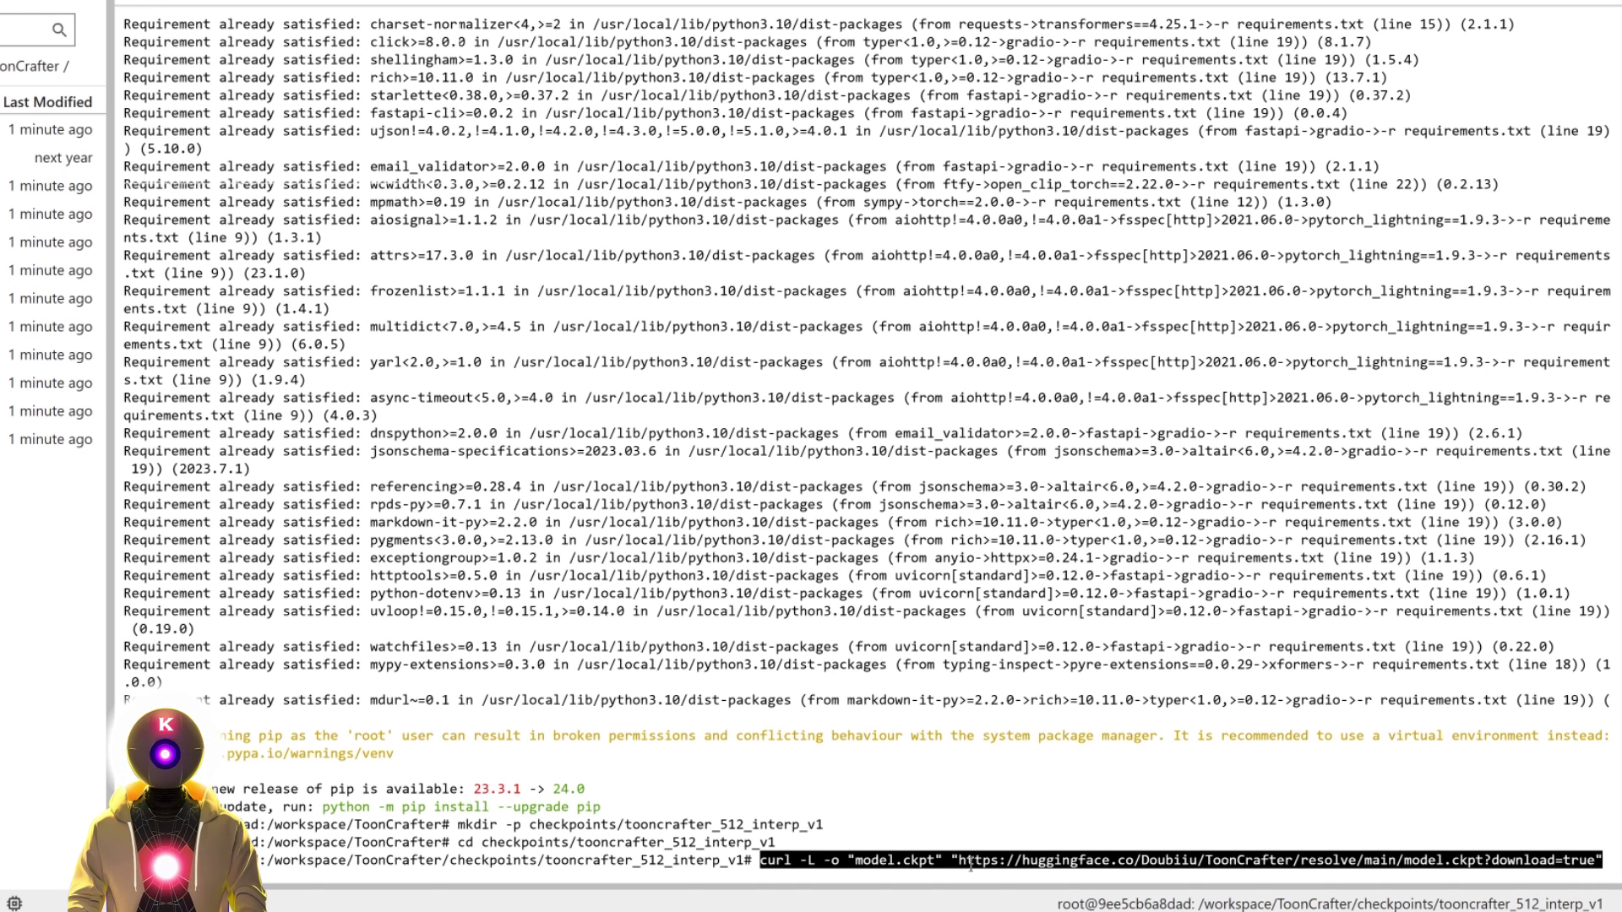
{"action": "key", "text": "Return"}
{"action": "type", "text": "cd ../../"}
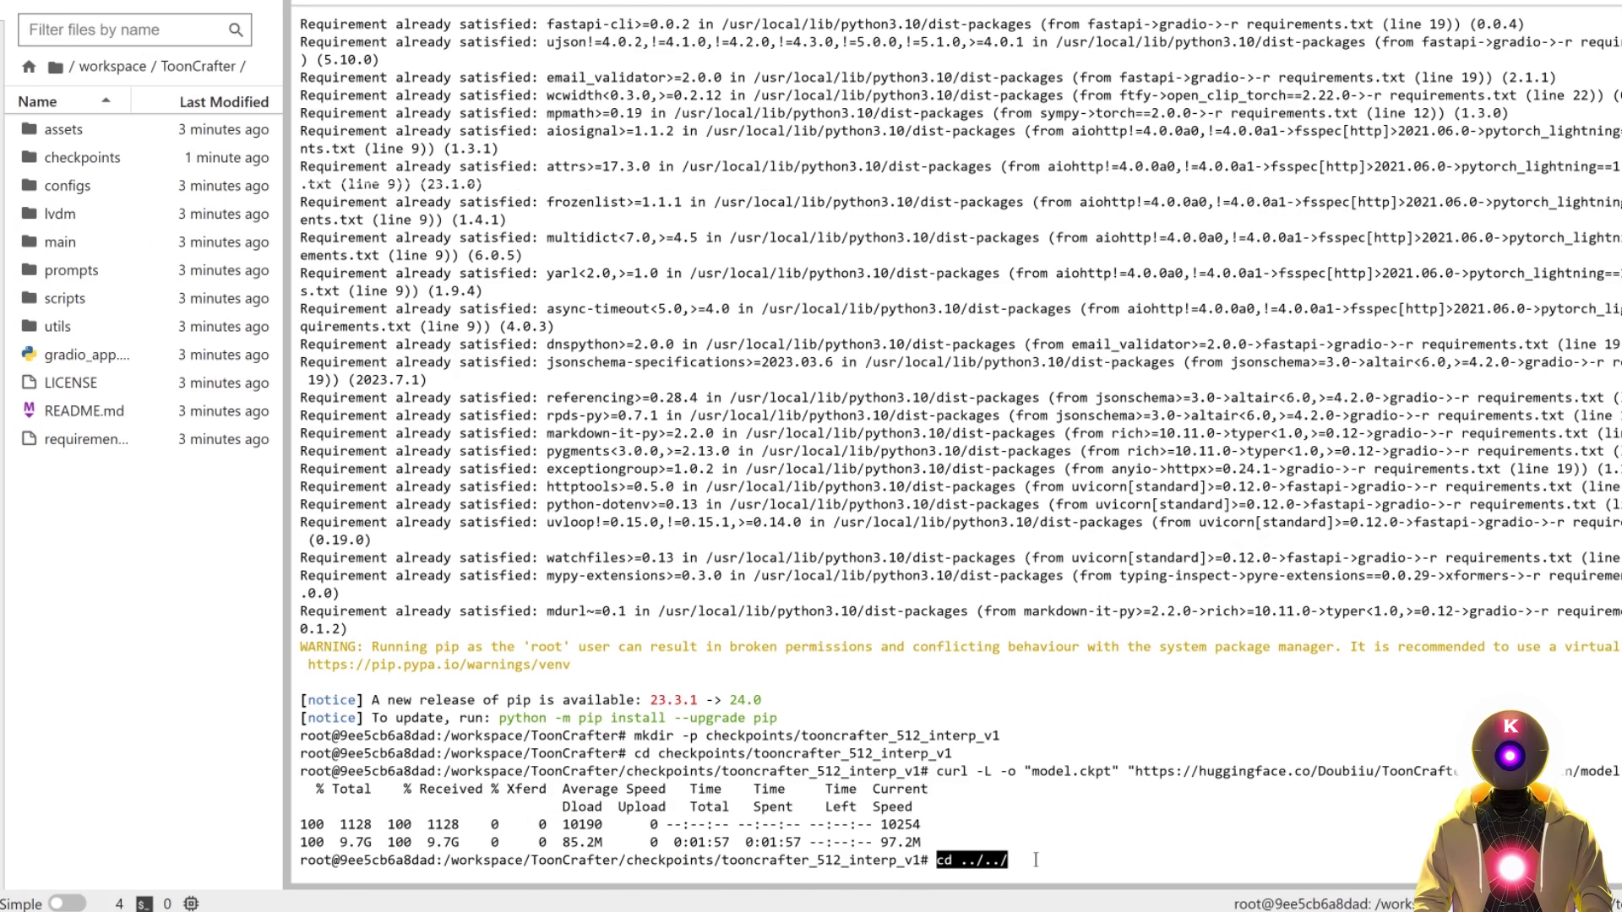
{"action": "key", "text": "Return"}
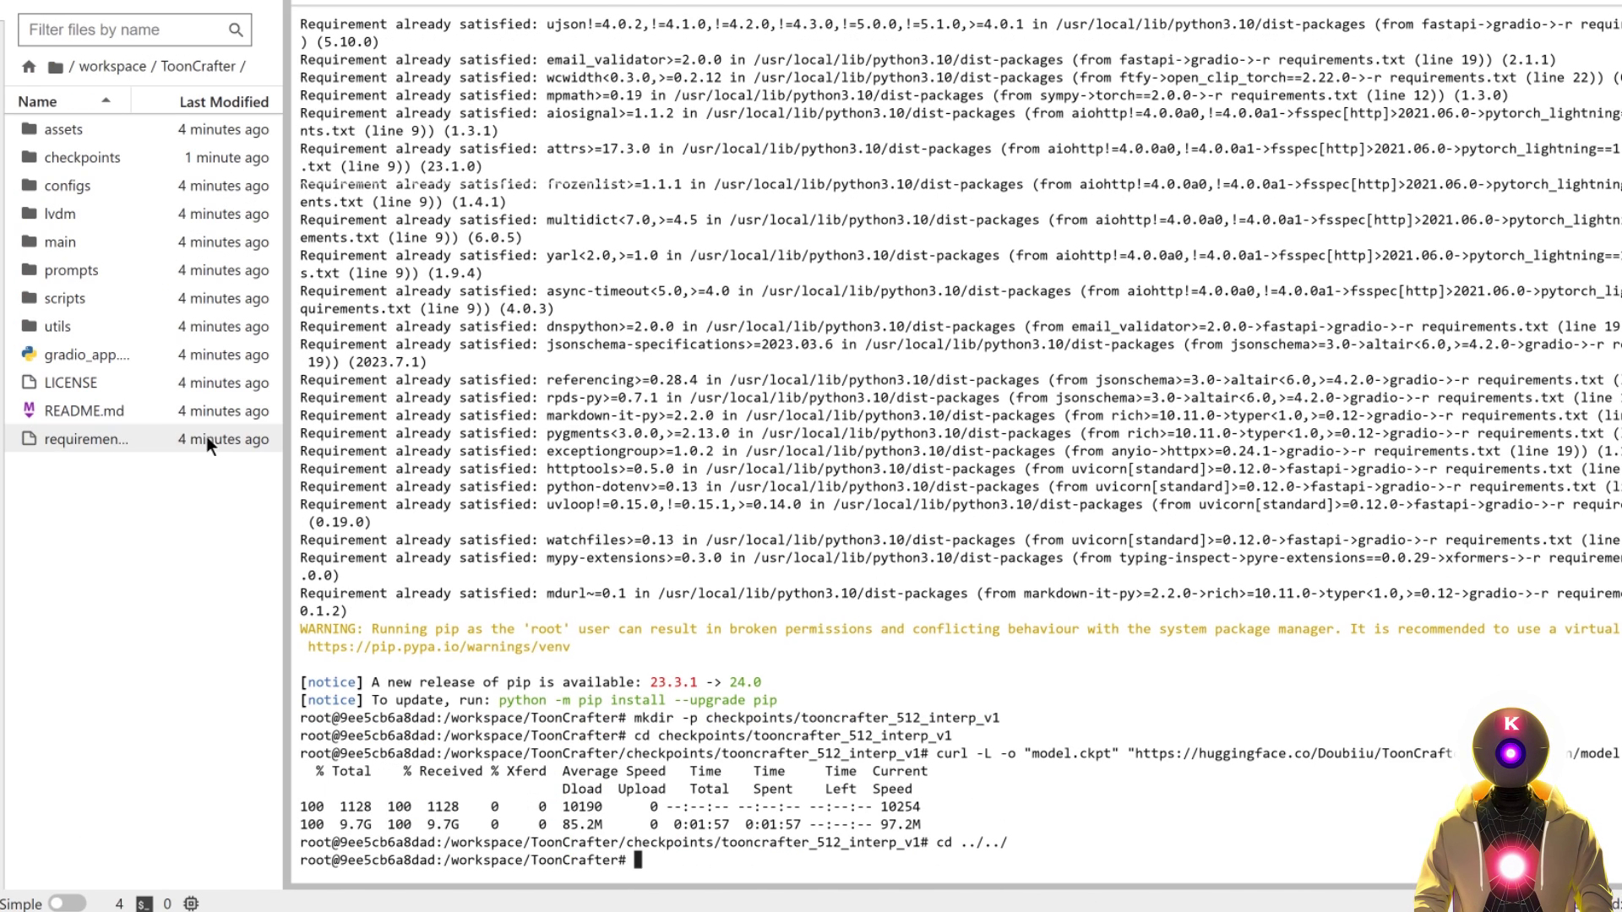
Add ', share=True' to launch() on line 81 of gradio_app.py, save, and run python gradio_app.py.
{"action": "double_click", "coordinate": [83, 356]}
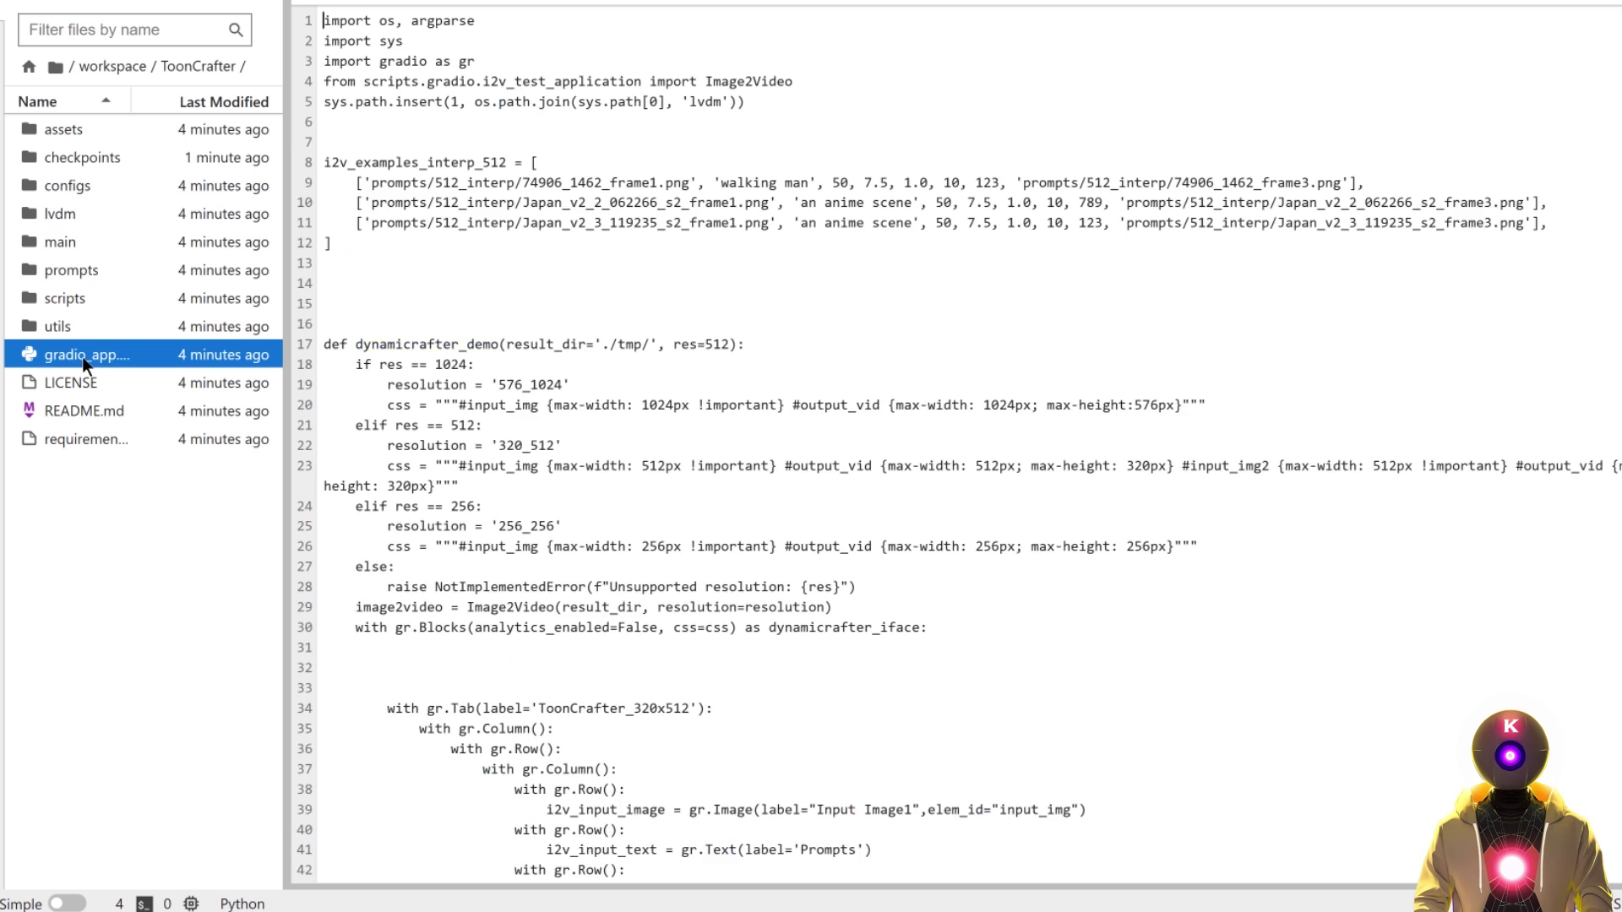
{"action": "scroll", "coordinate": [899, 563], "scroll_direction": "down", "scroll_amount": 10}
{"action": "left_click", "coordinate": [795, 727]}
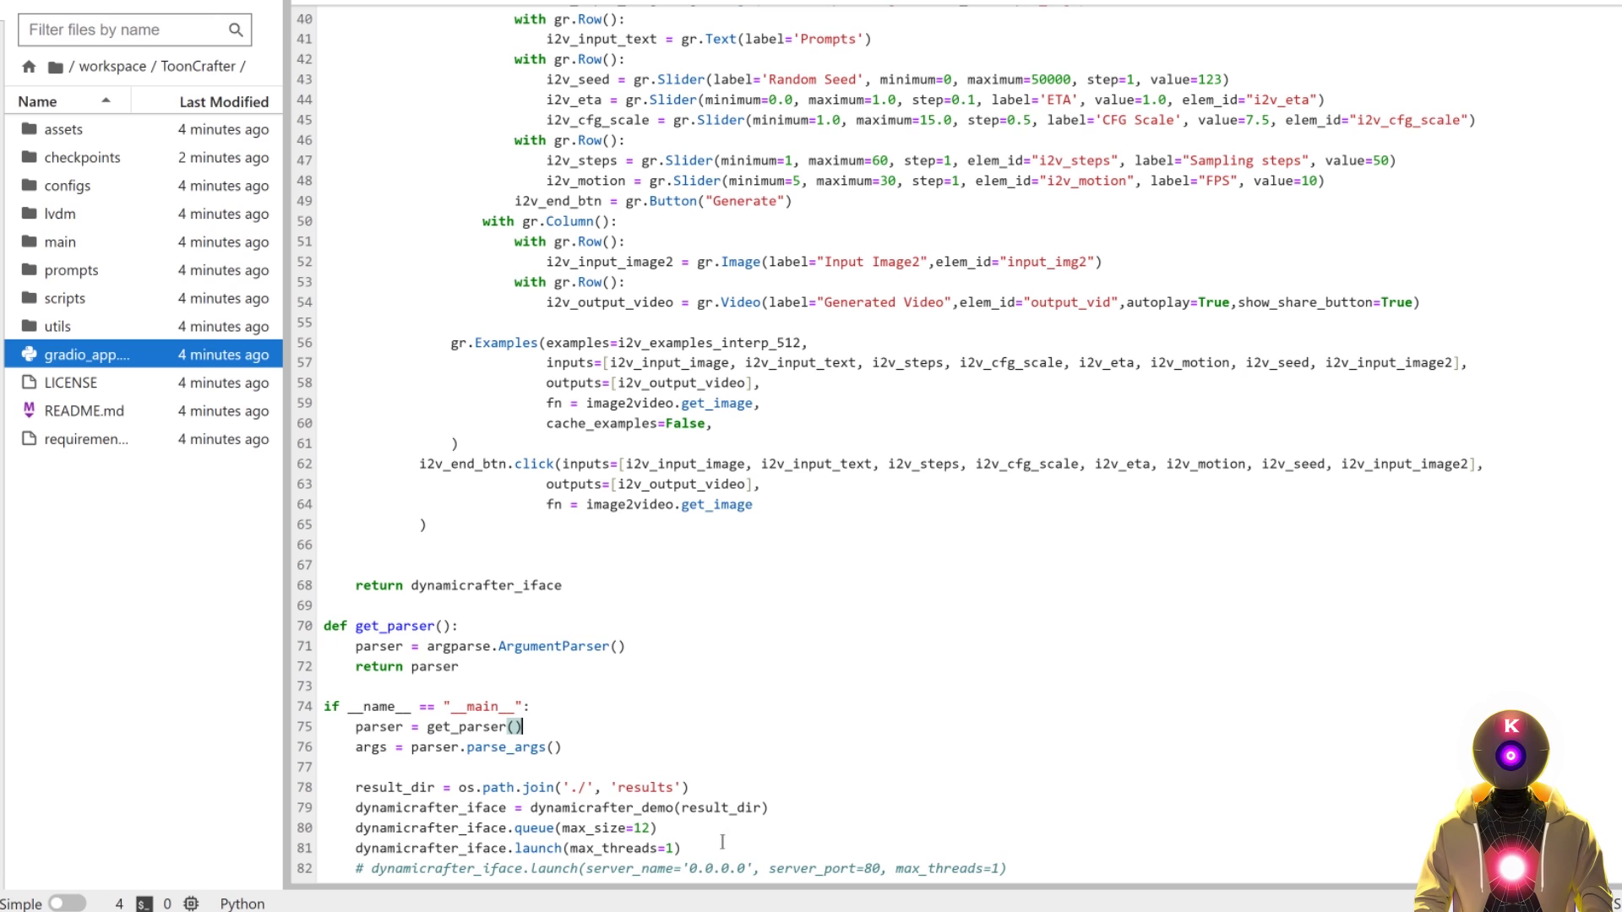
{"action": "left_click", "coordinate": [674, 850]}
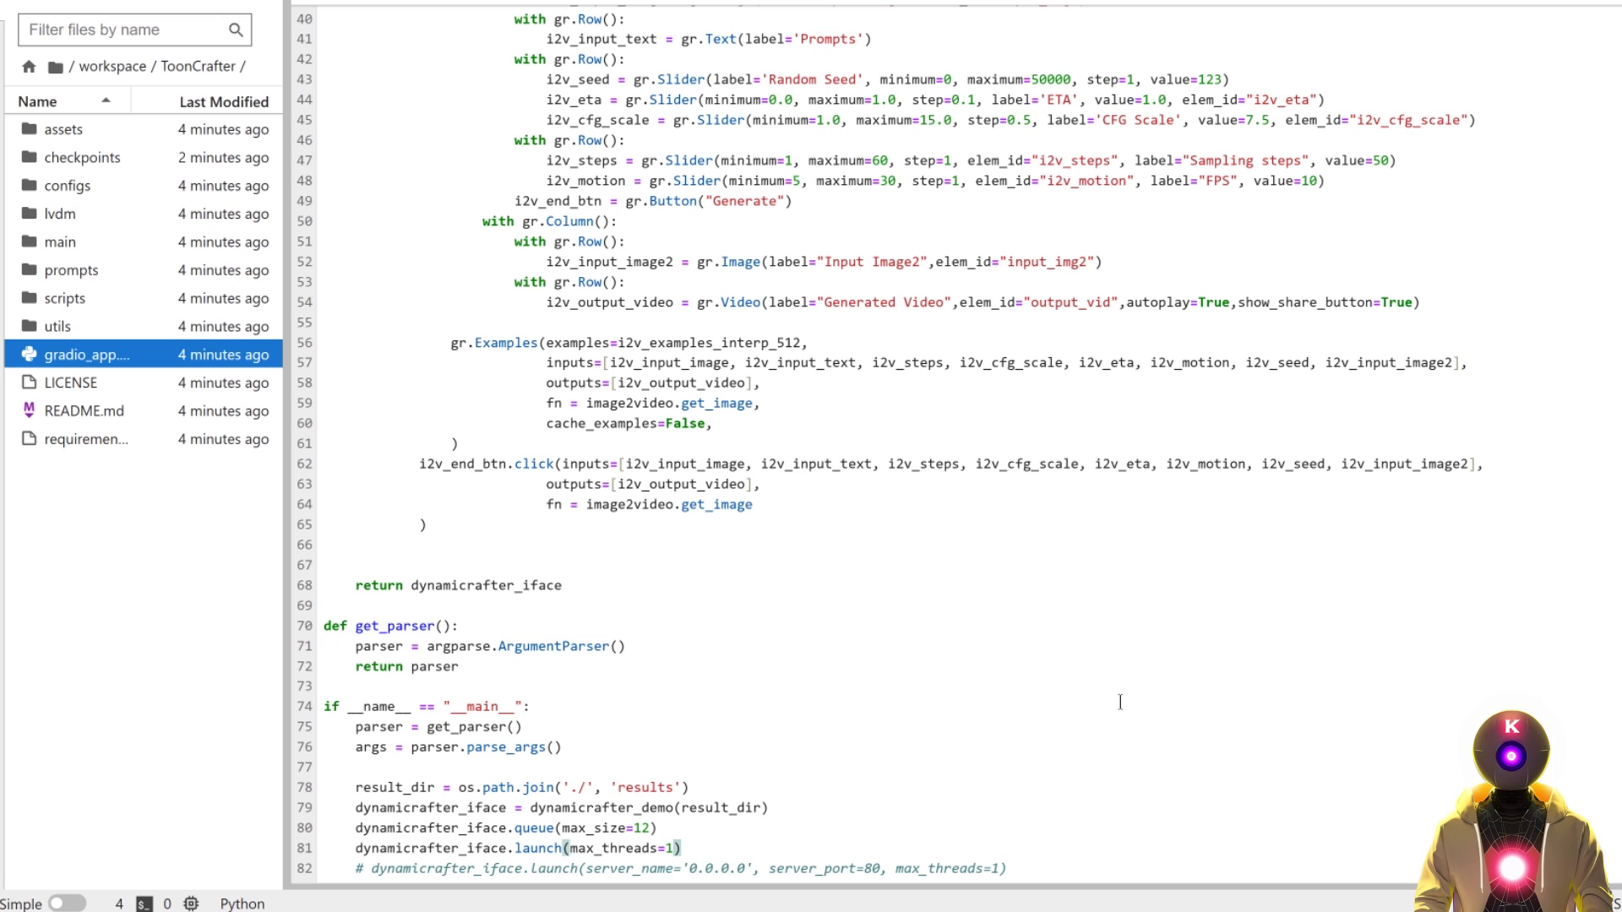
{"action": "type", "text": ", share=True"}
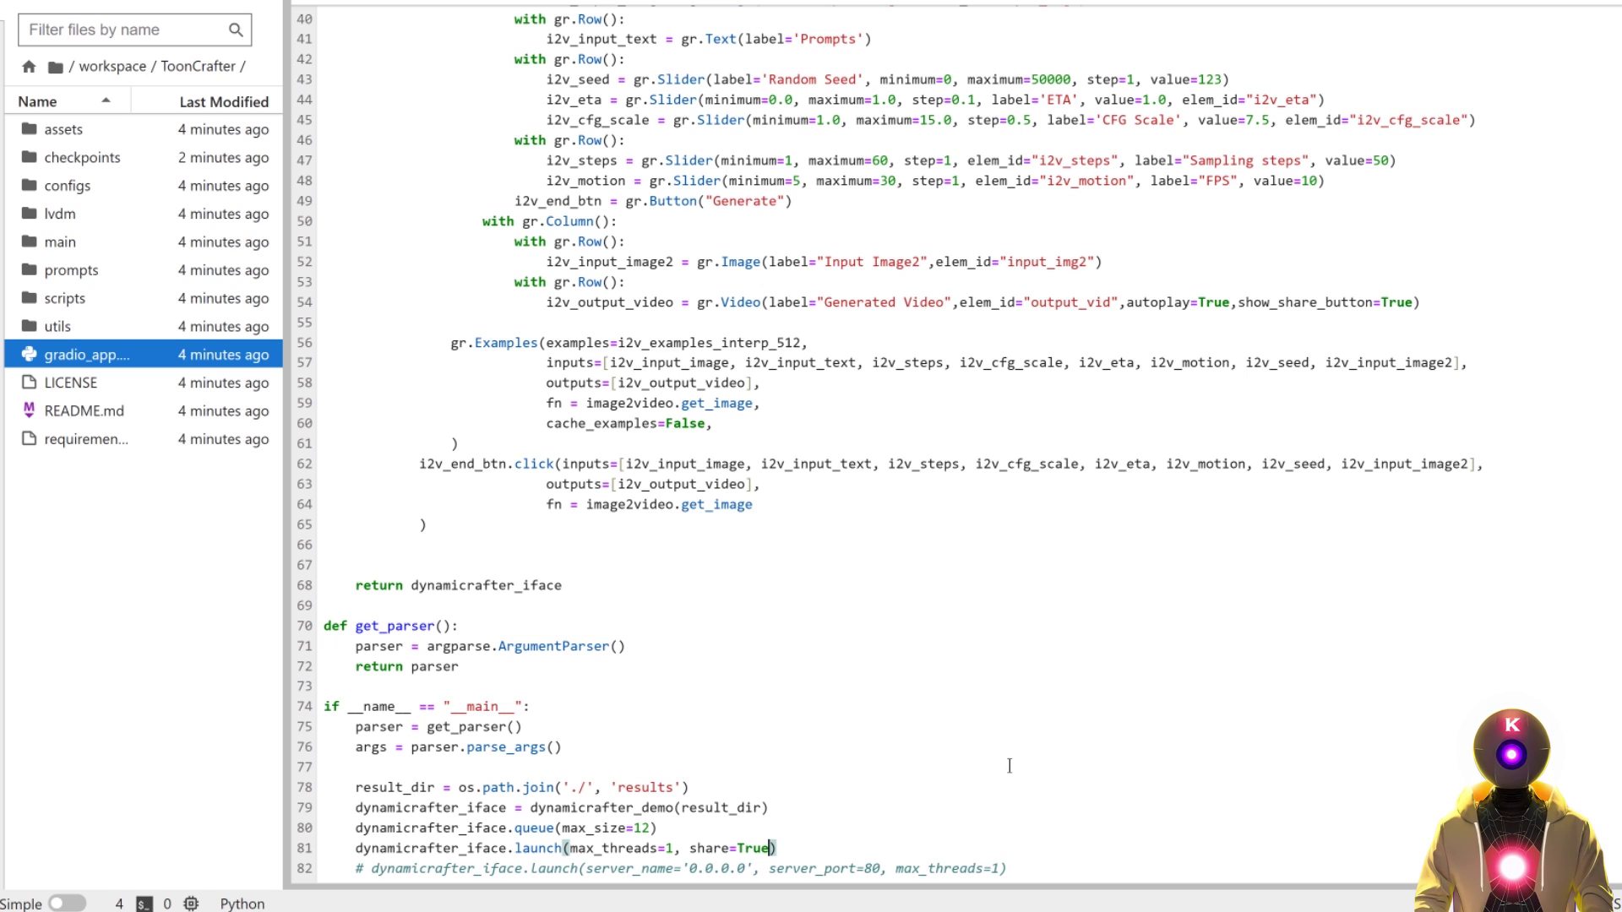
{"action": "key", "text": "ctrl+s"}
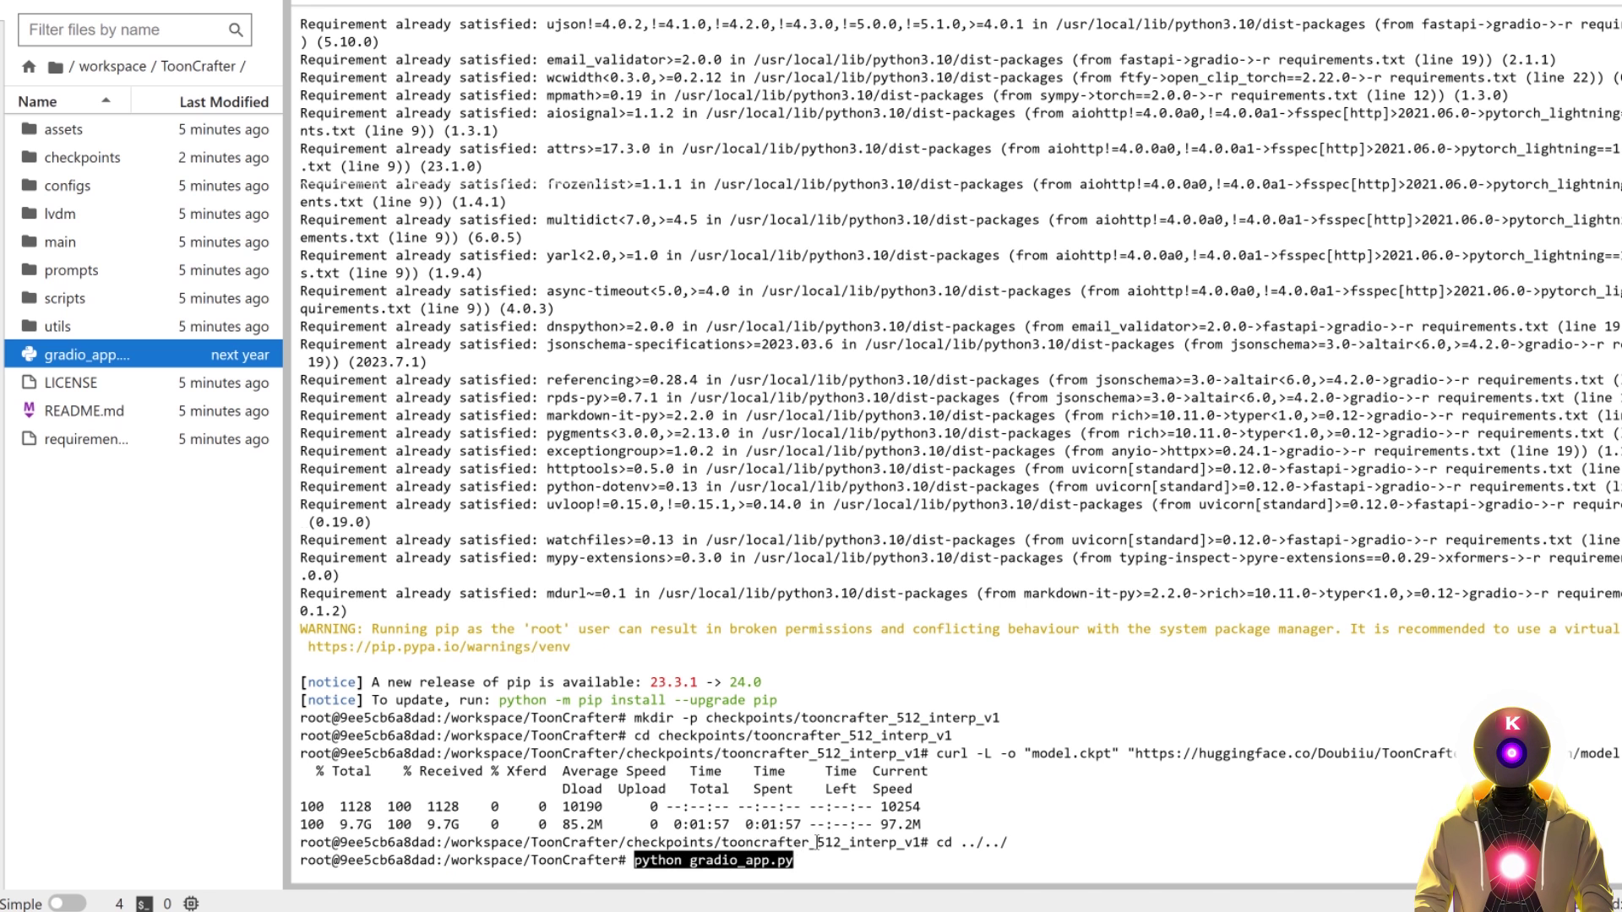
{"action": "key", "text": "Return"}
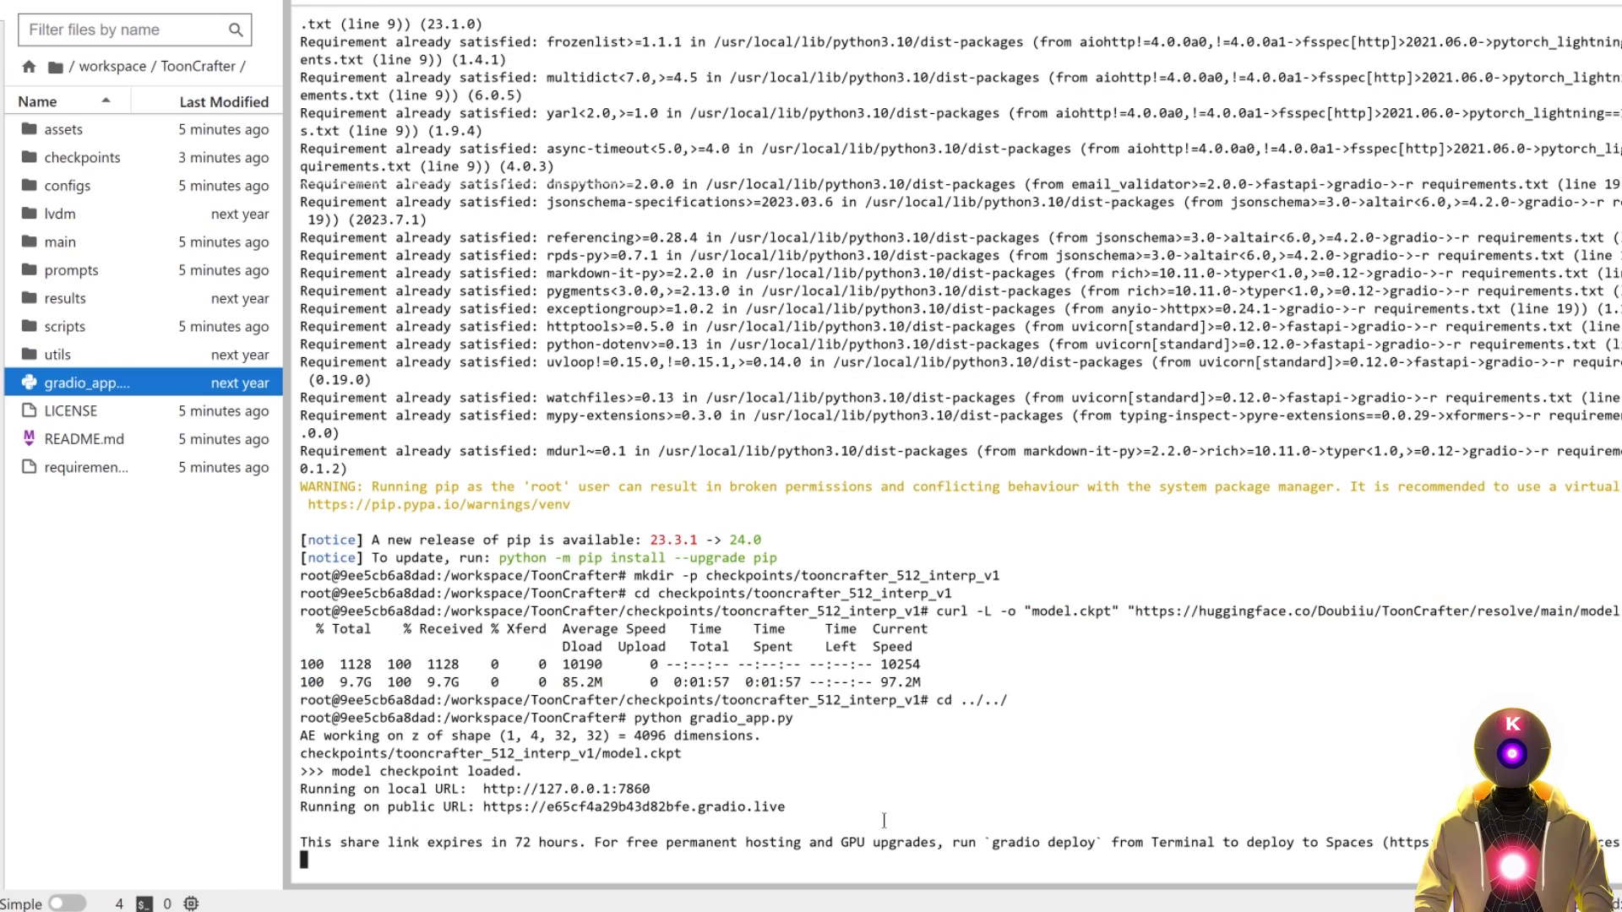
On the gradio.live page, load both underwater face frames with prompt 'an anime scene', generate, and replay the clip.
{"action": "left_click", "coordinate": [676, 804]}
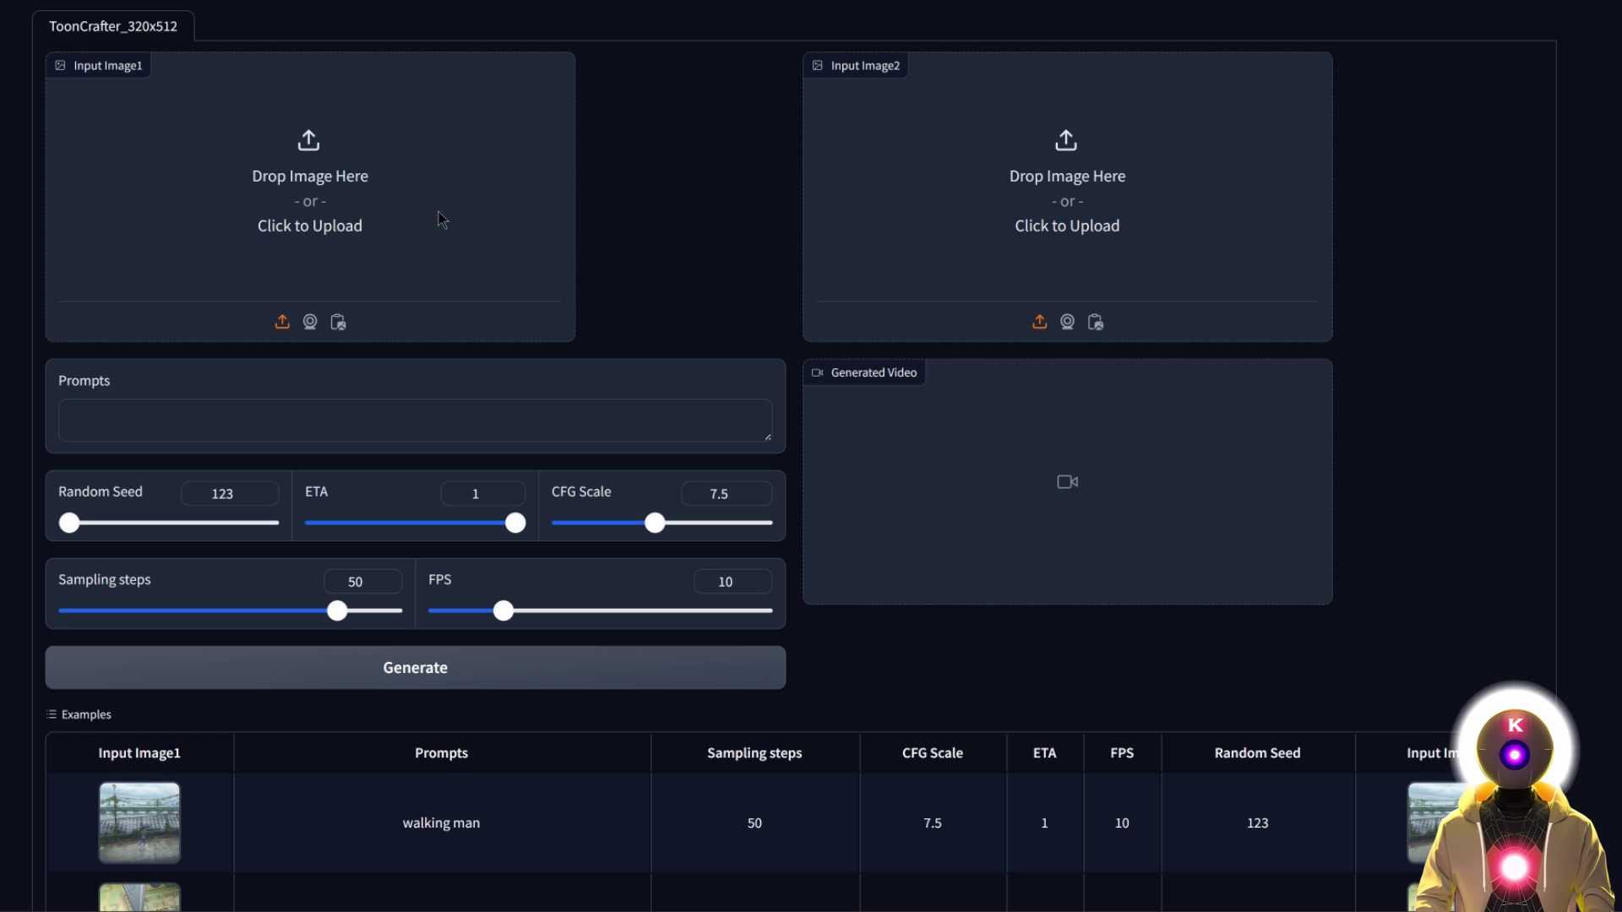
{"action": "left_click", "coordinate": [315, 188]}
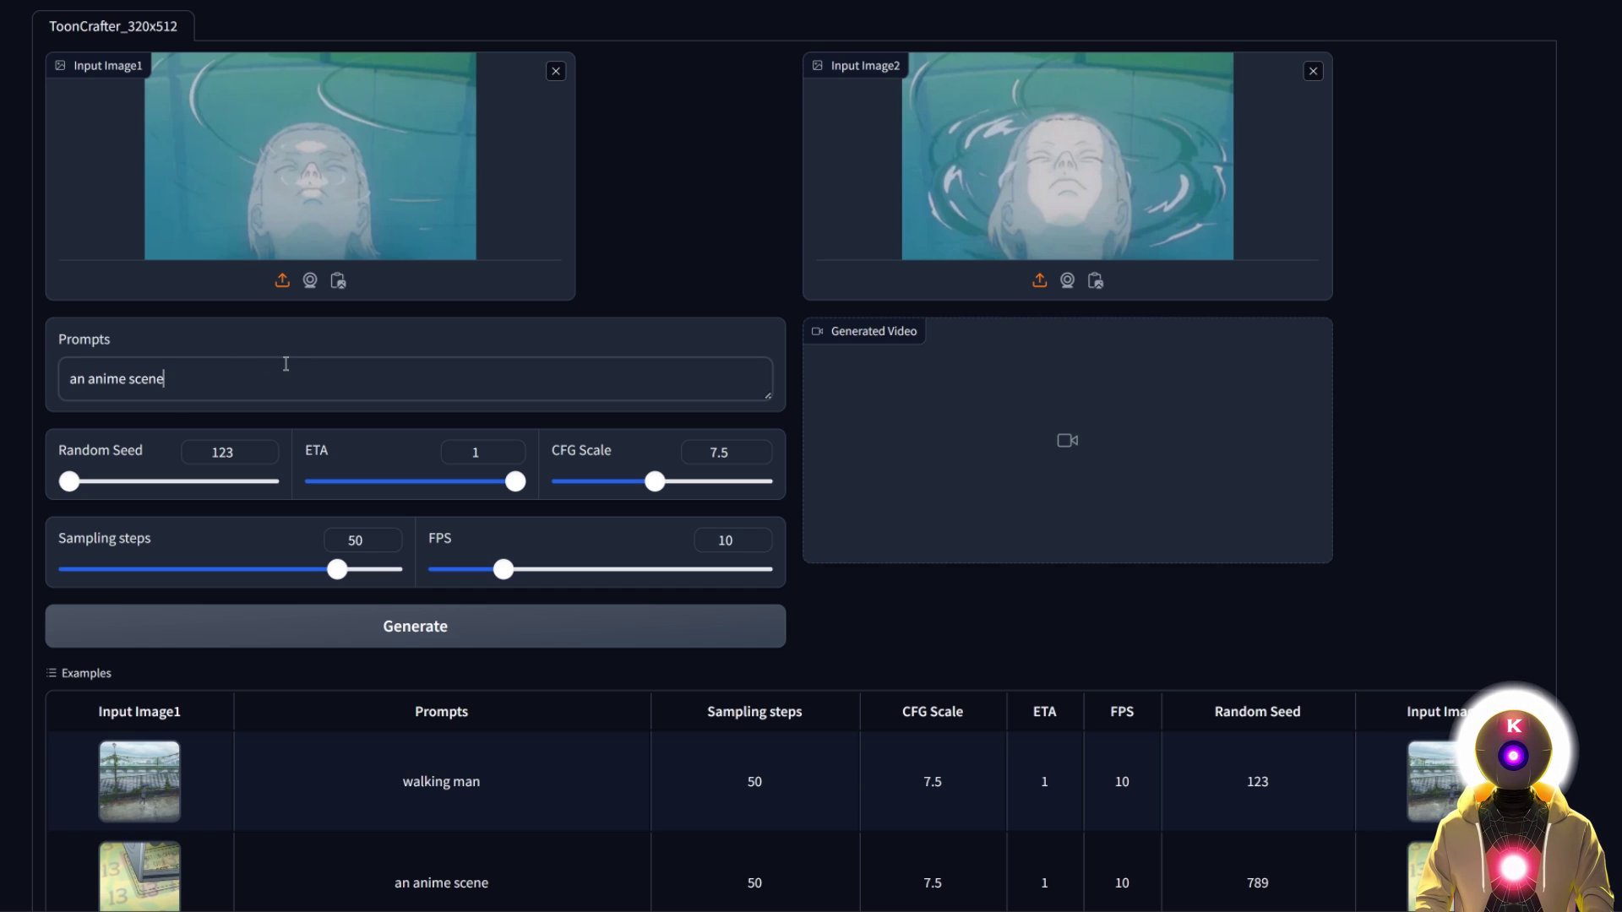
{"action": "left_click", "coordinate": [417, 625]}
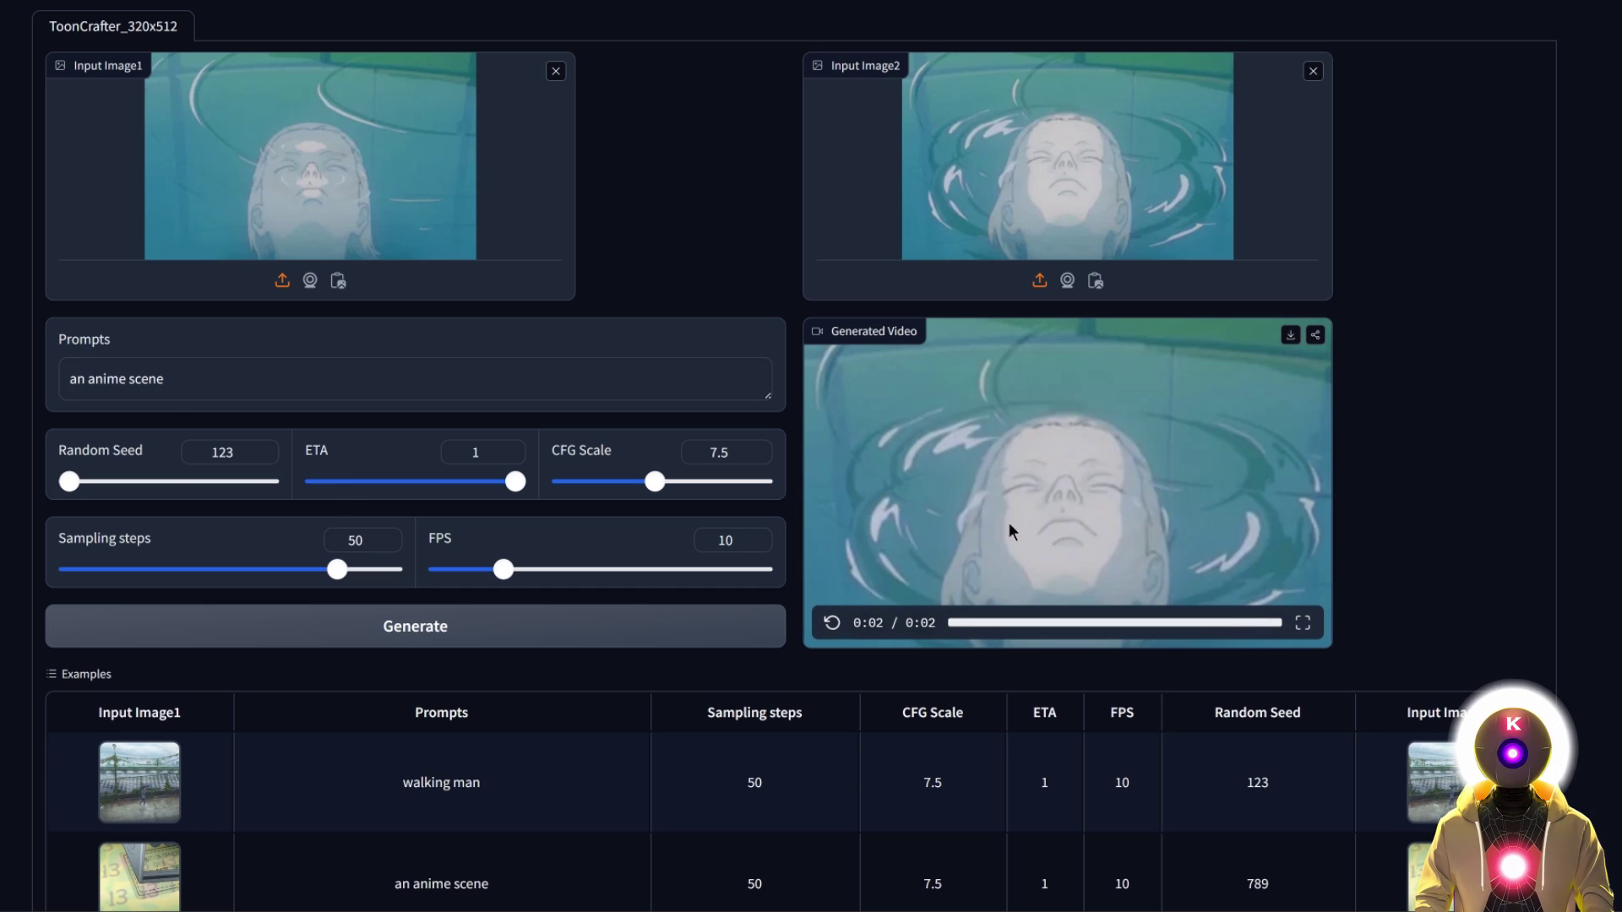
{"action": "left_click", "coordinate": [832, 625]}
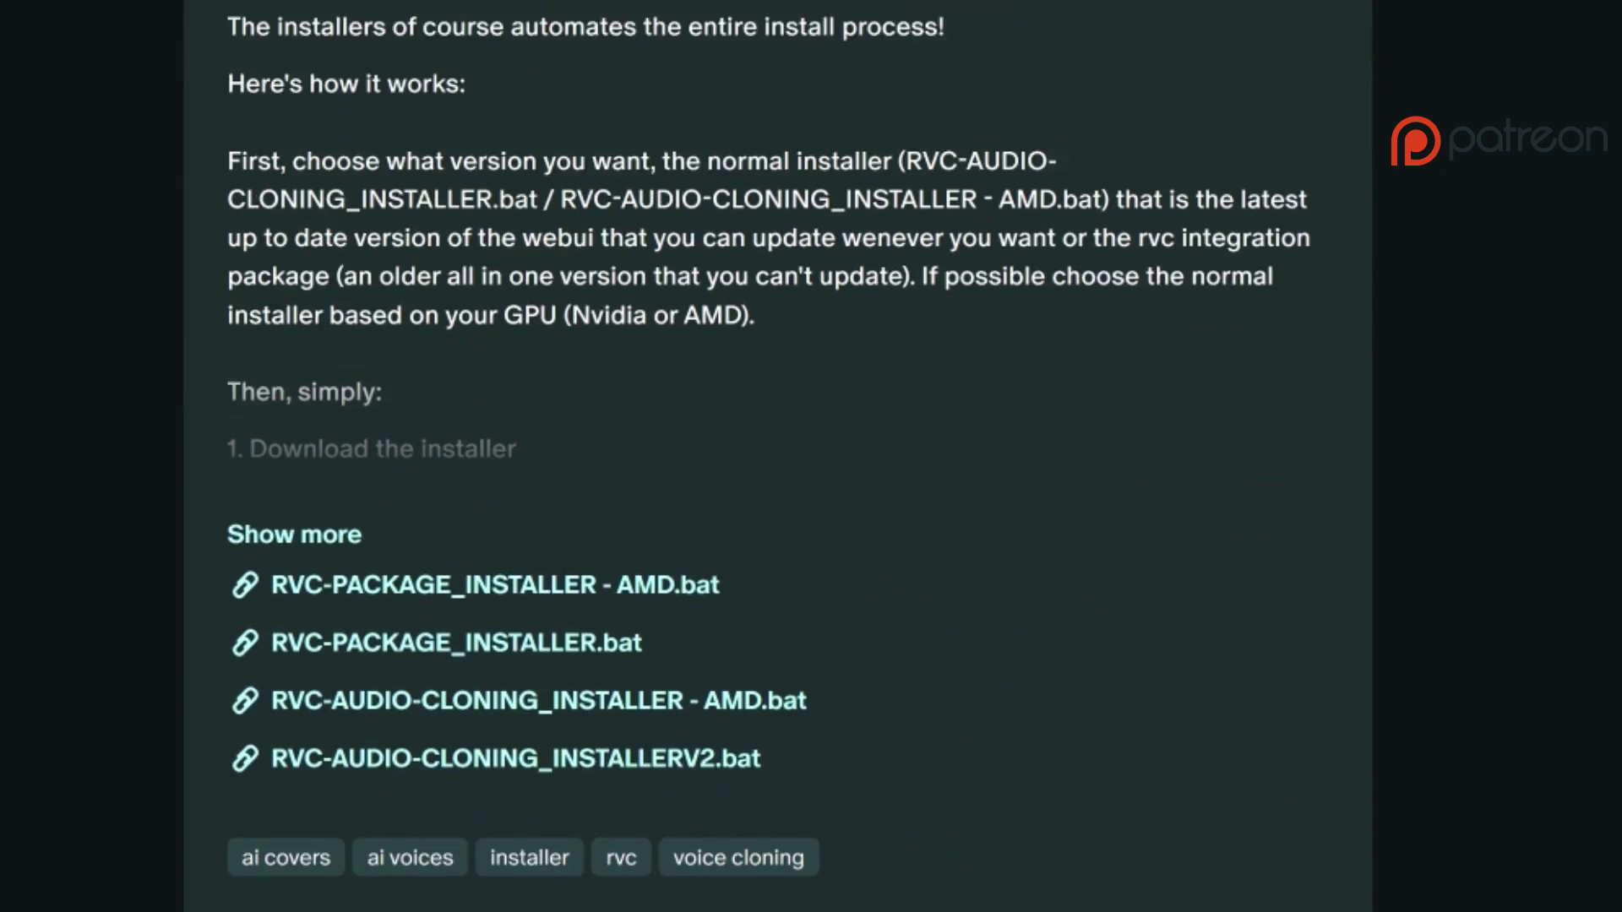
{"action": "scroll", "coordinate": [777, 457], "scroll_direction": "down", "scroll_amount": 20}
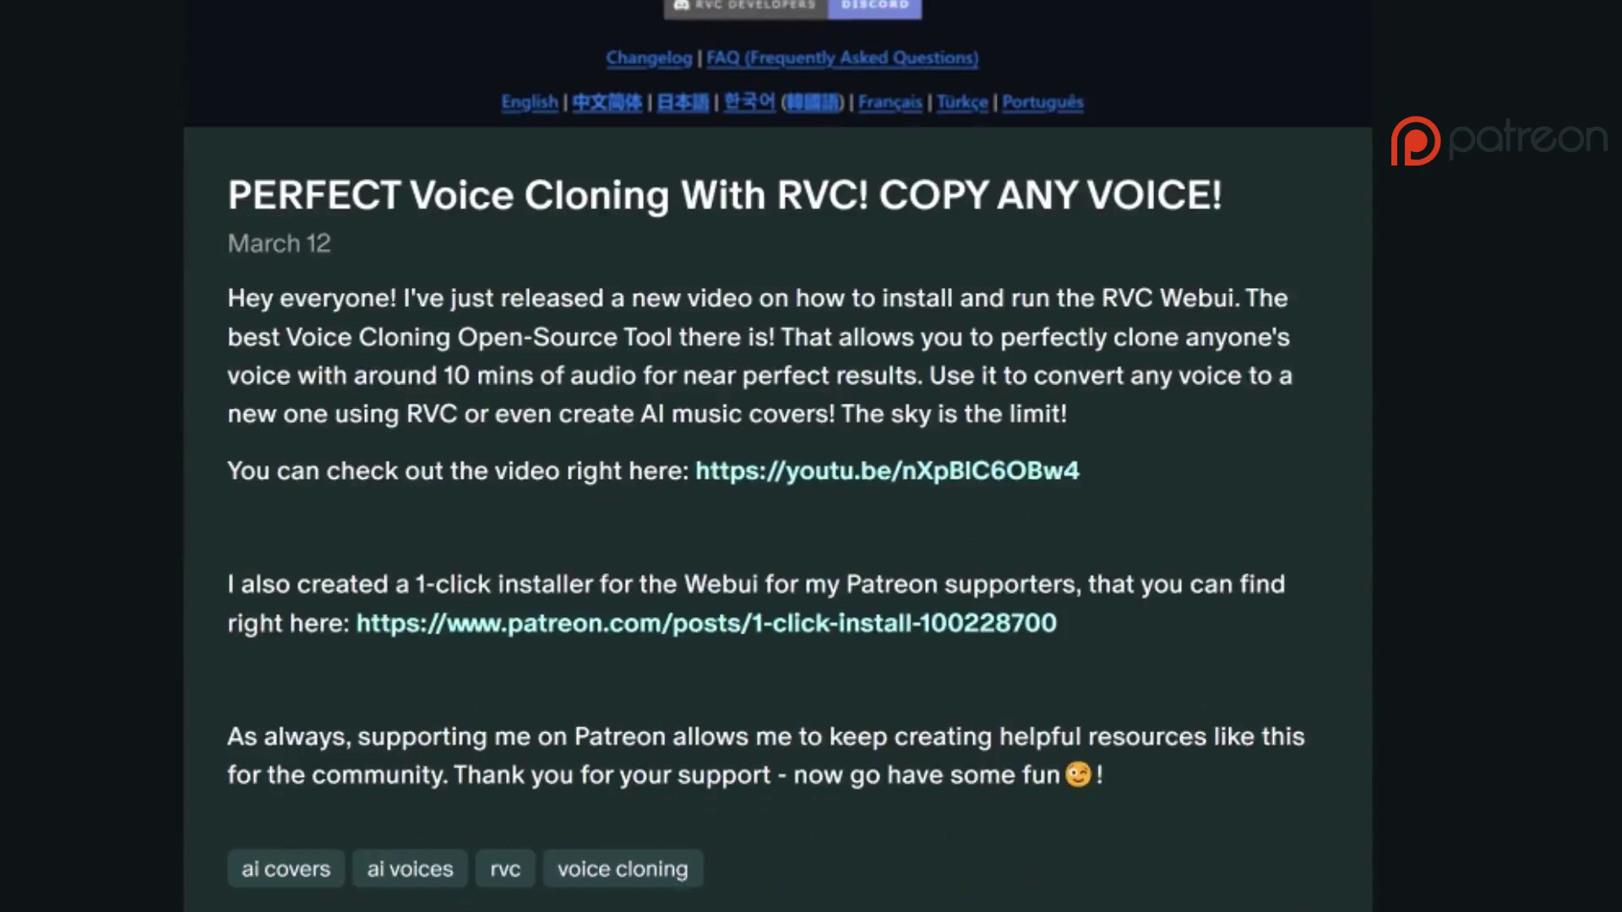
{"action": "scroll", "coordinate": [777, 457], "scroll_direction": "down", "scroll_amount": 20}
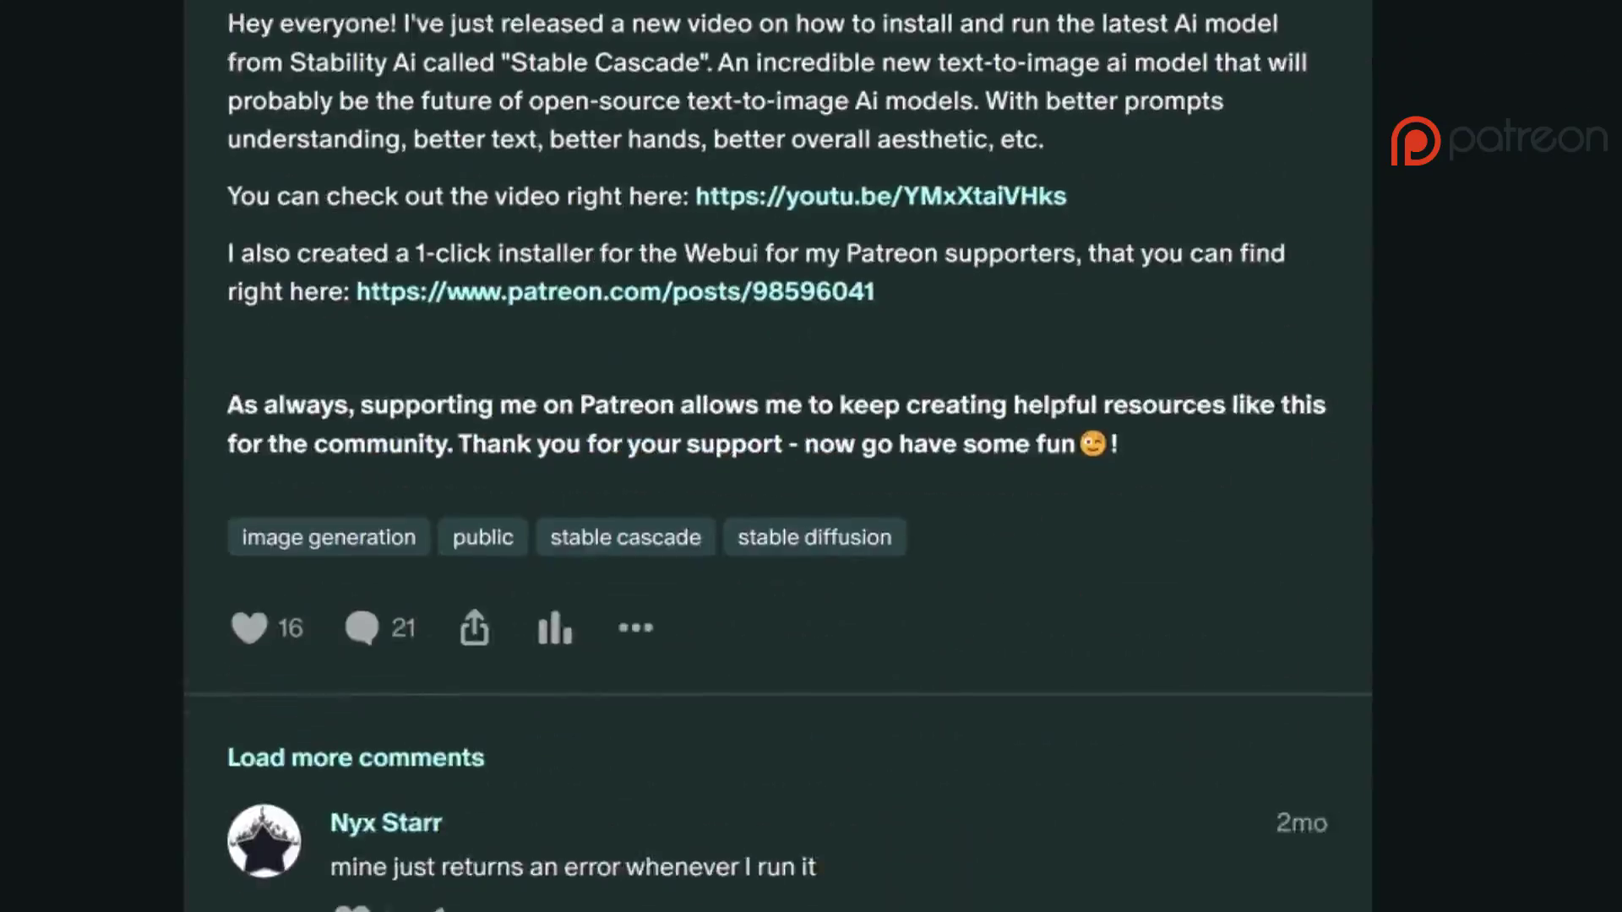
{"action": "scroll", "coordinate": [777, 456], "scroll_direction": "down", "scroll_amount": 20}
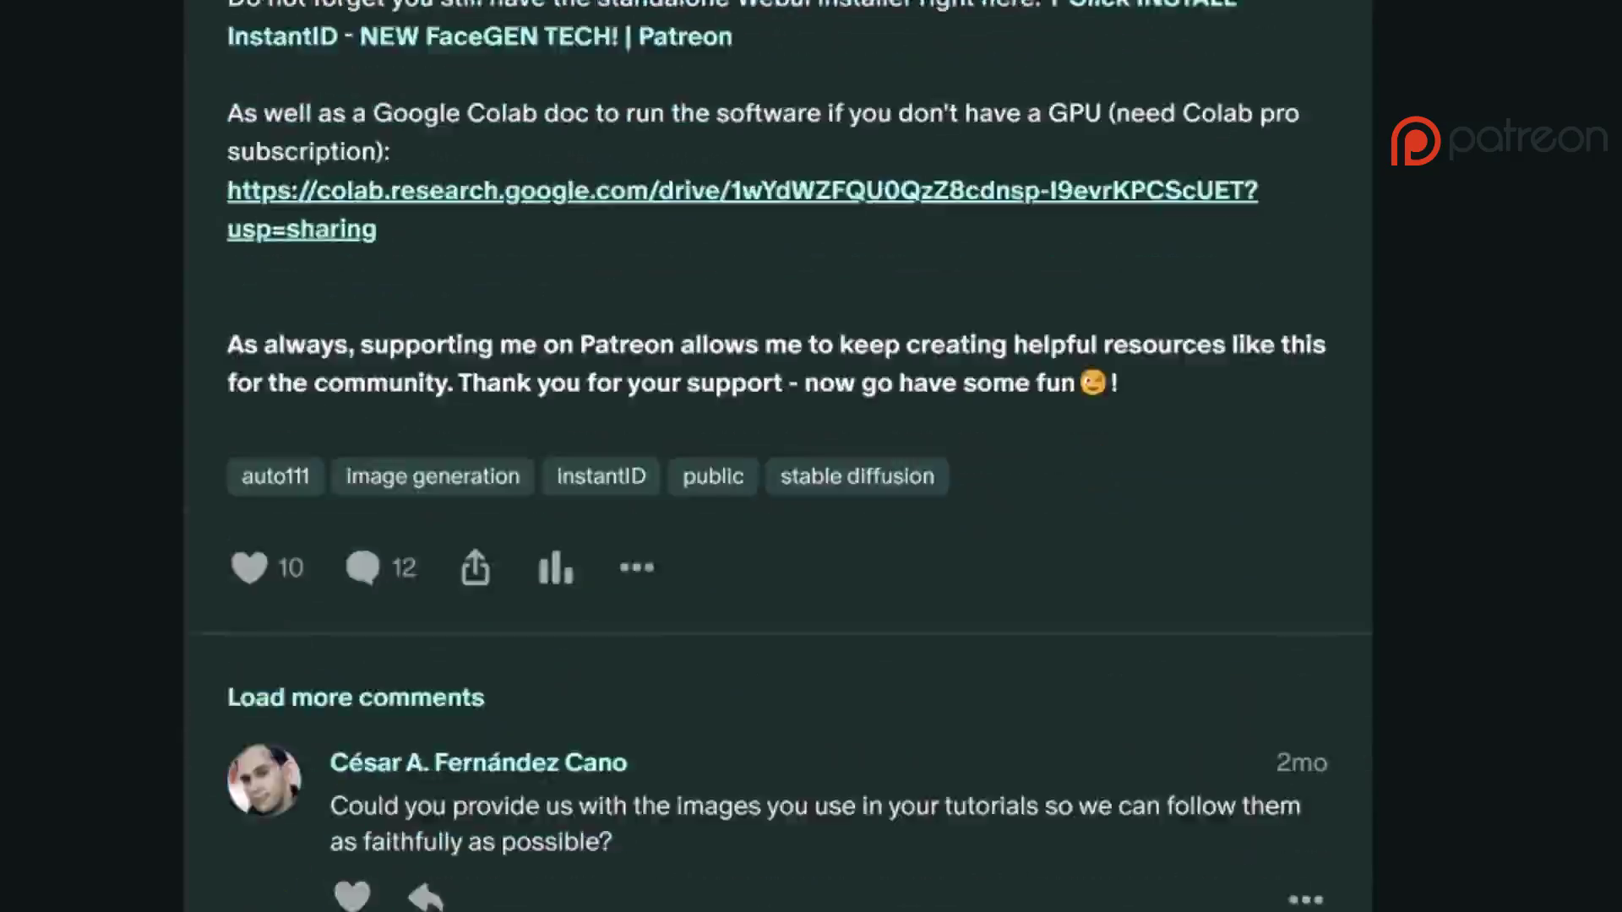
{"action": "scroll", "coordinate": [737, 607], "scroll_direction": "down", "scroll_amount": 20}
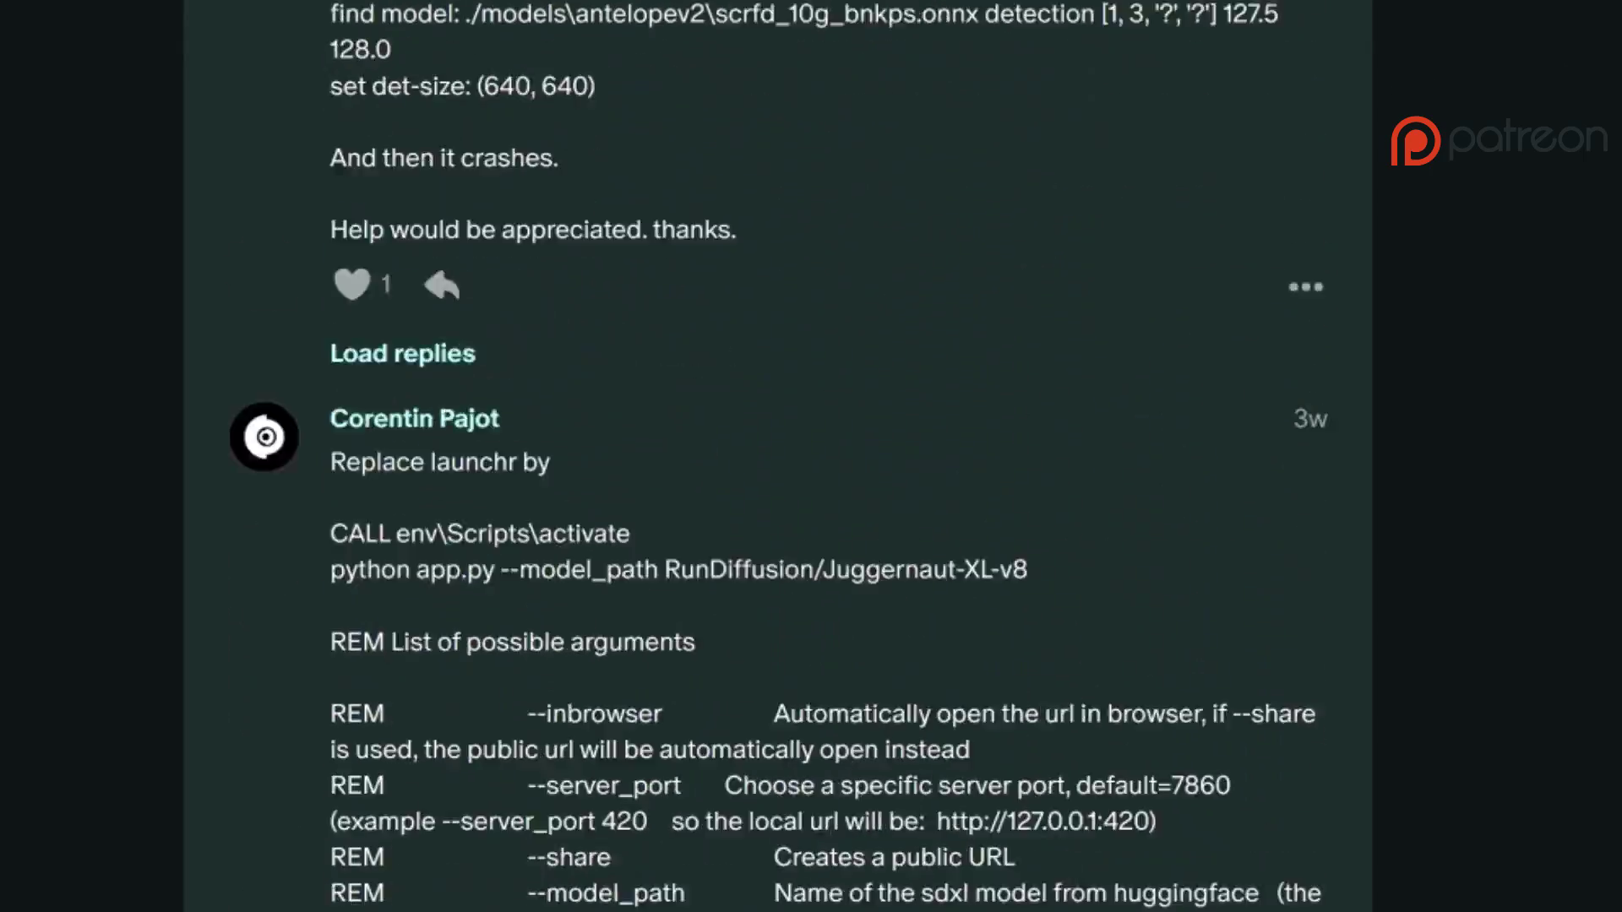
{"action": "scroll", "coordinate": [735, 607], "scroll_direction": "down", "scroll_amount": 20}
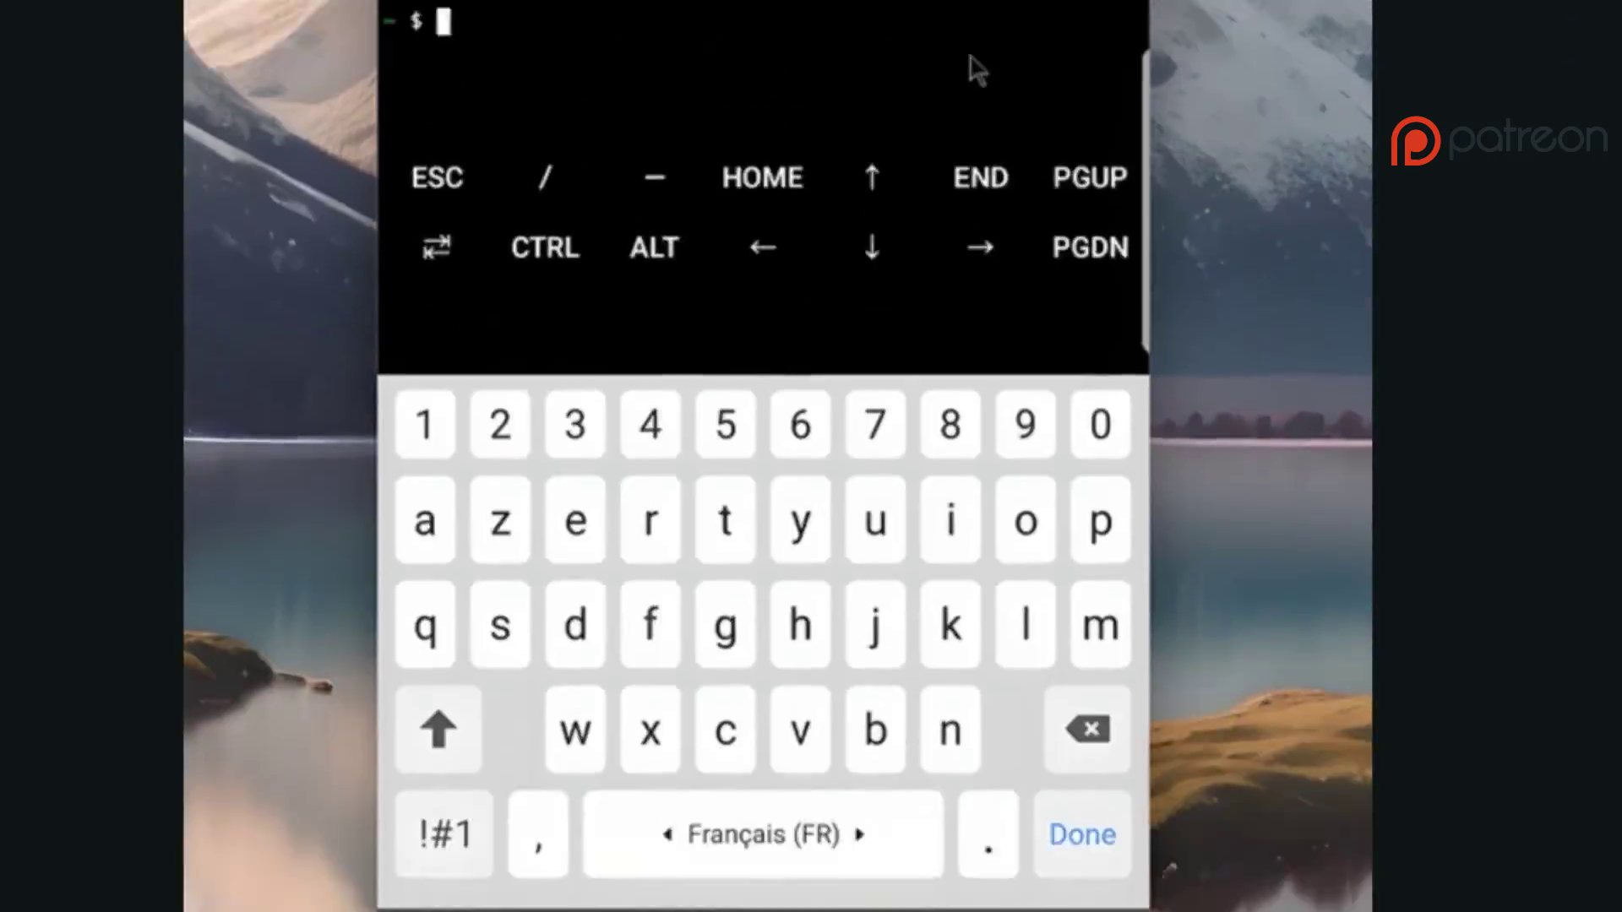
{"action": "scroll", "coordinate": [778, 456], "scroll_direction": "down", "scroll_amount": 20}
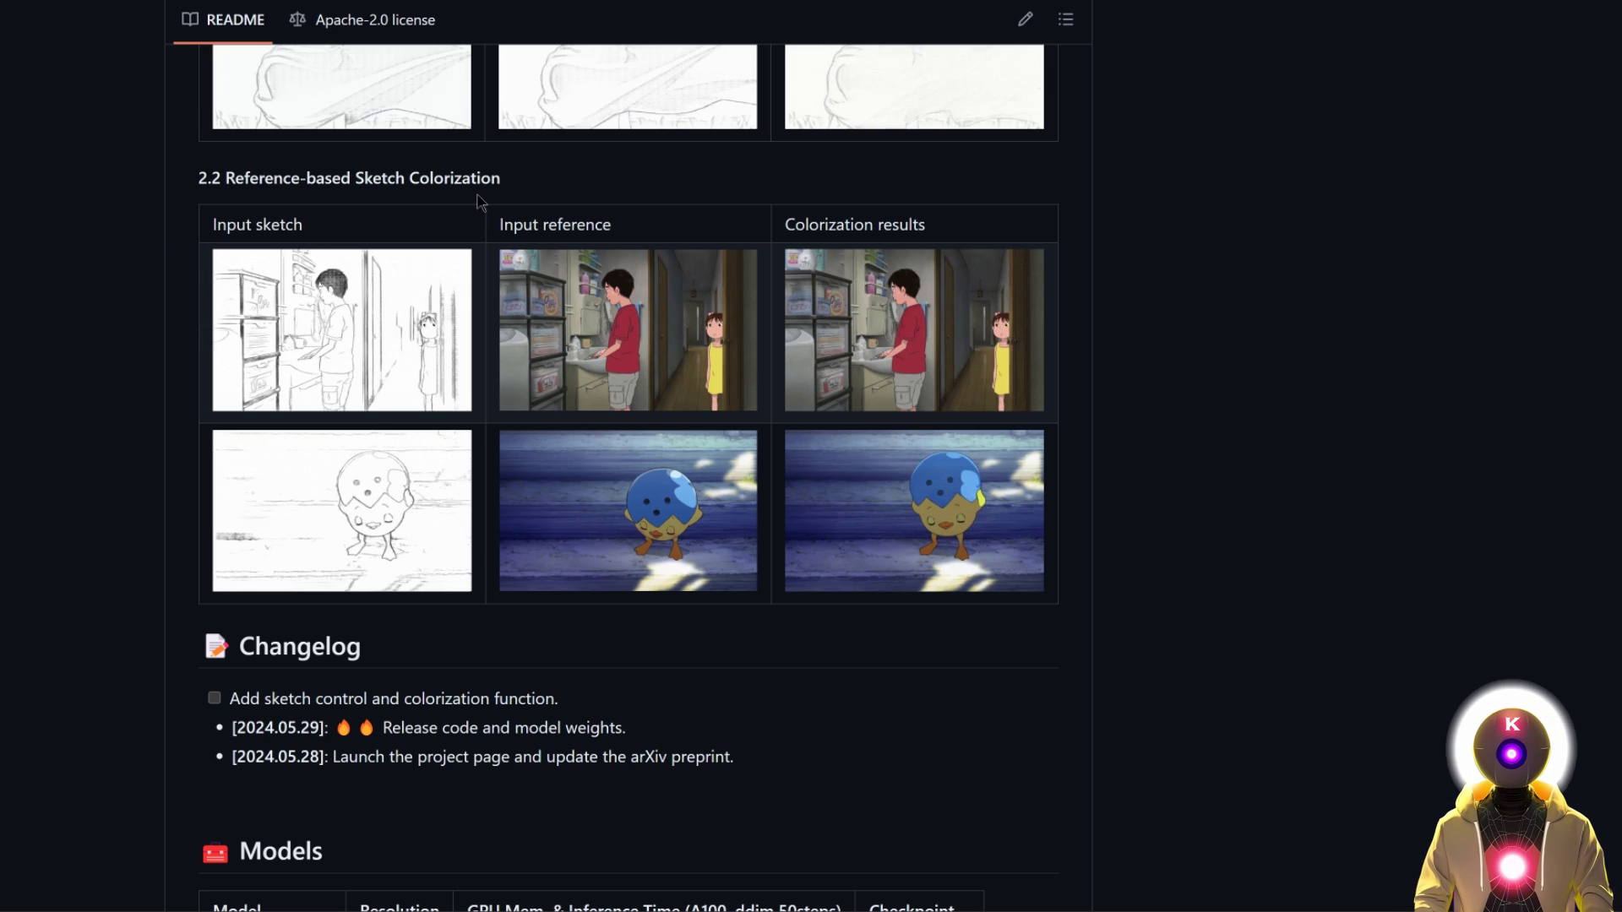
{"action": "scroll", "coordinate": [546, 199], "scroll_direction": "down", "scroll_amount": 12}
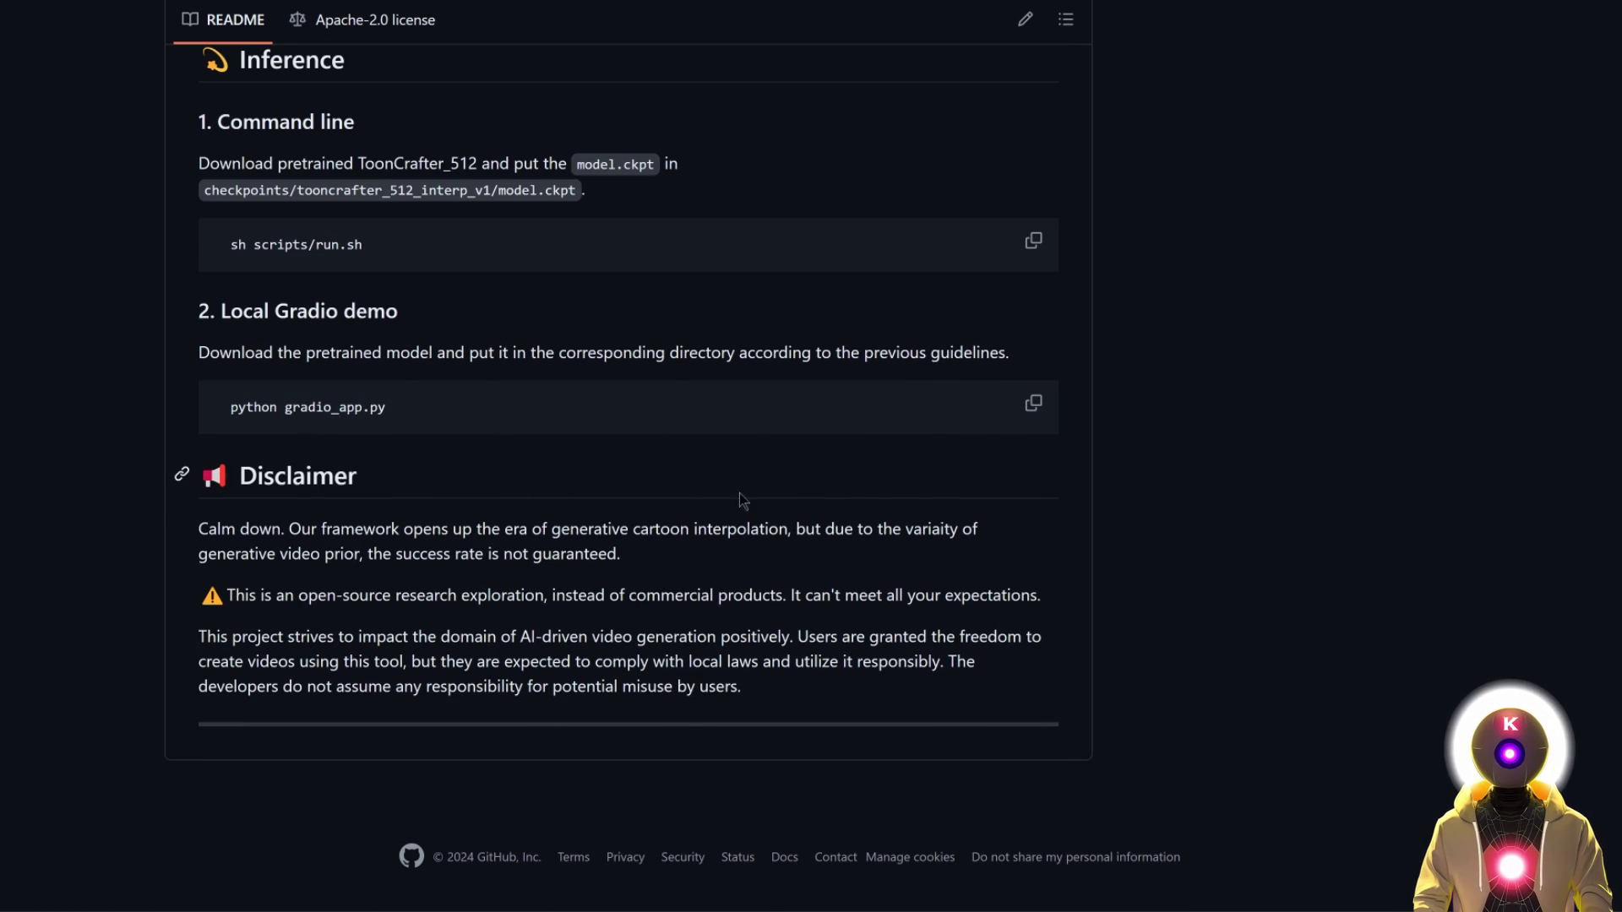
{"action": "scroll", "coordinate": [1267, 561], "scroll_direction": "up", "scroll_amount": 15}
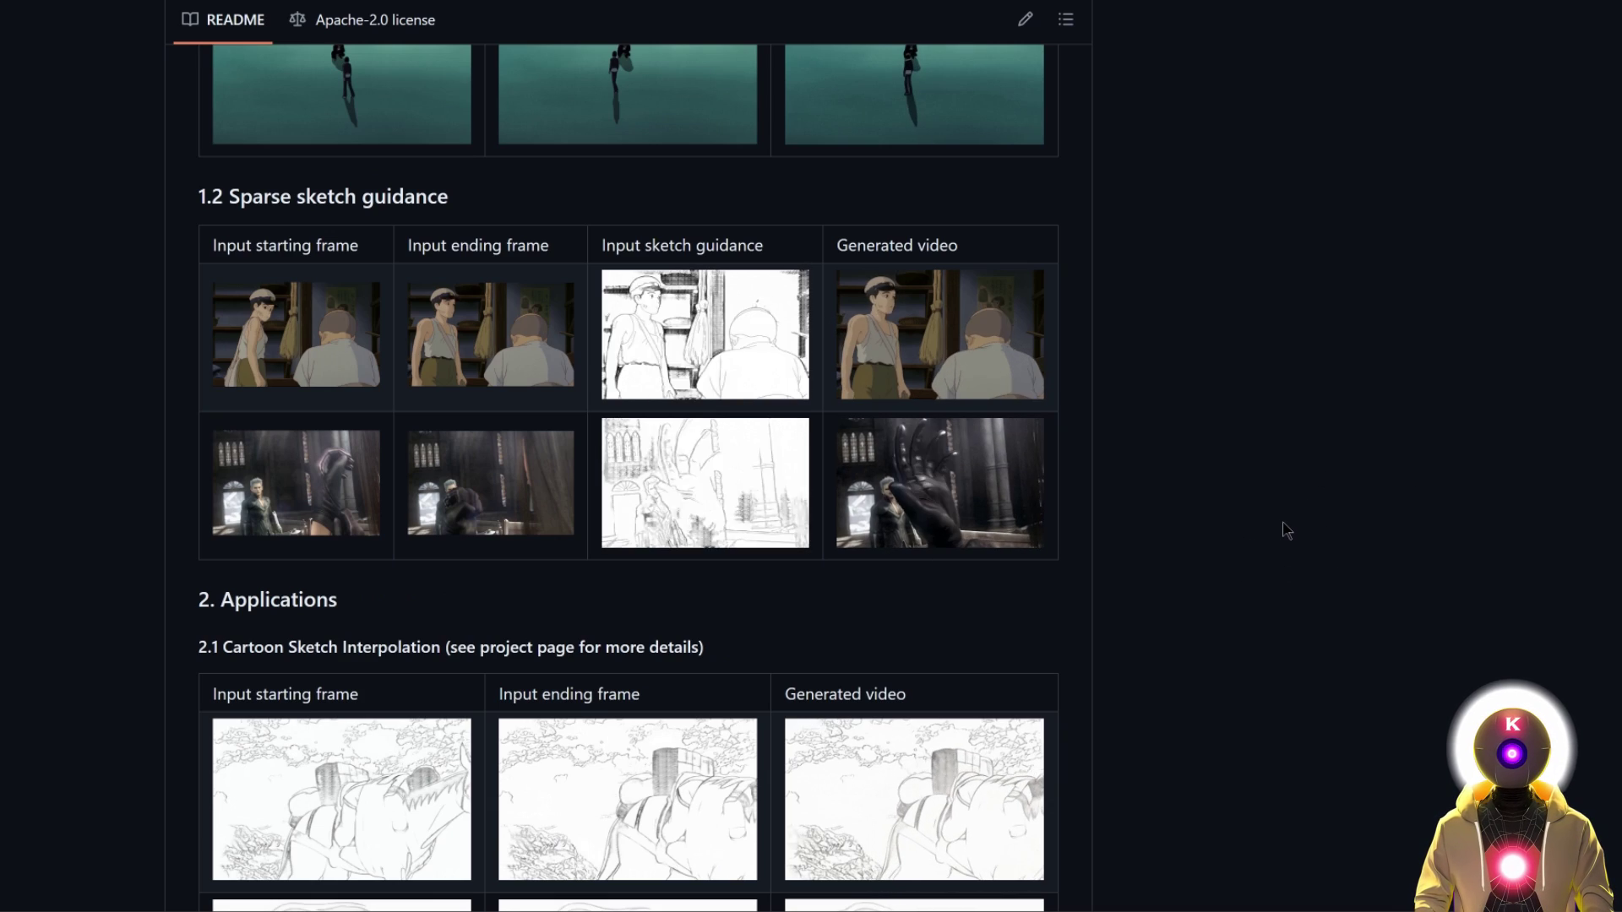